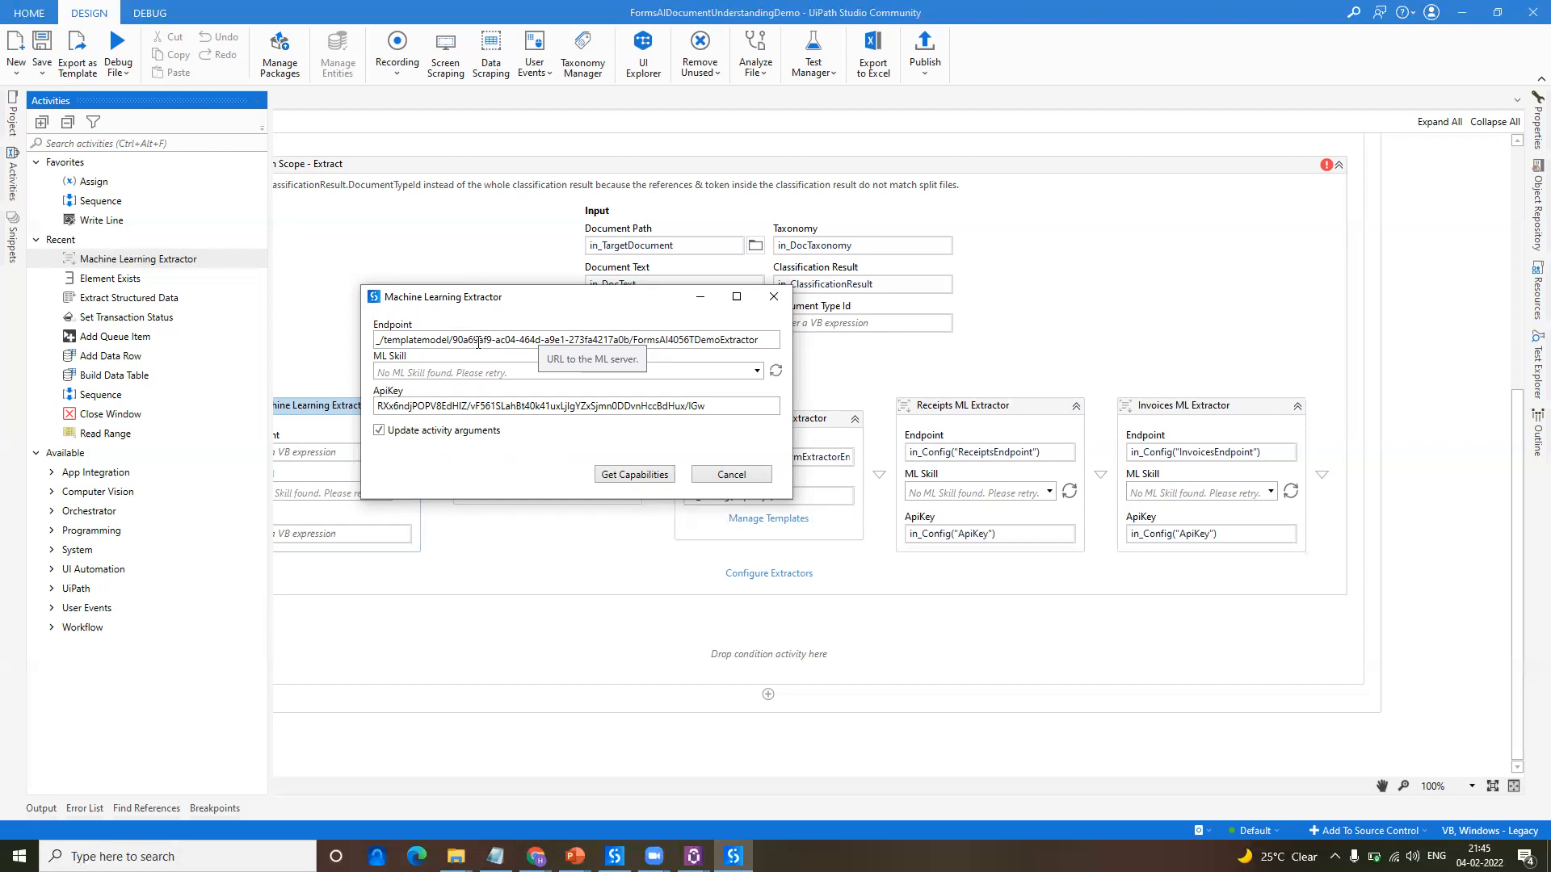
{"action": "double_click", "coordinate": [478, 340]}
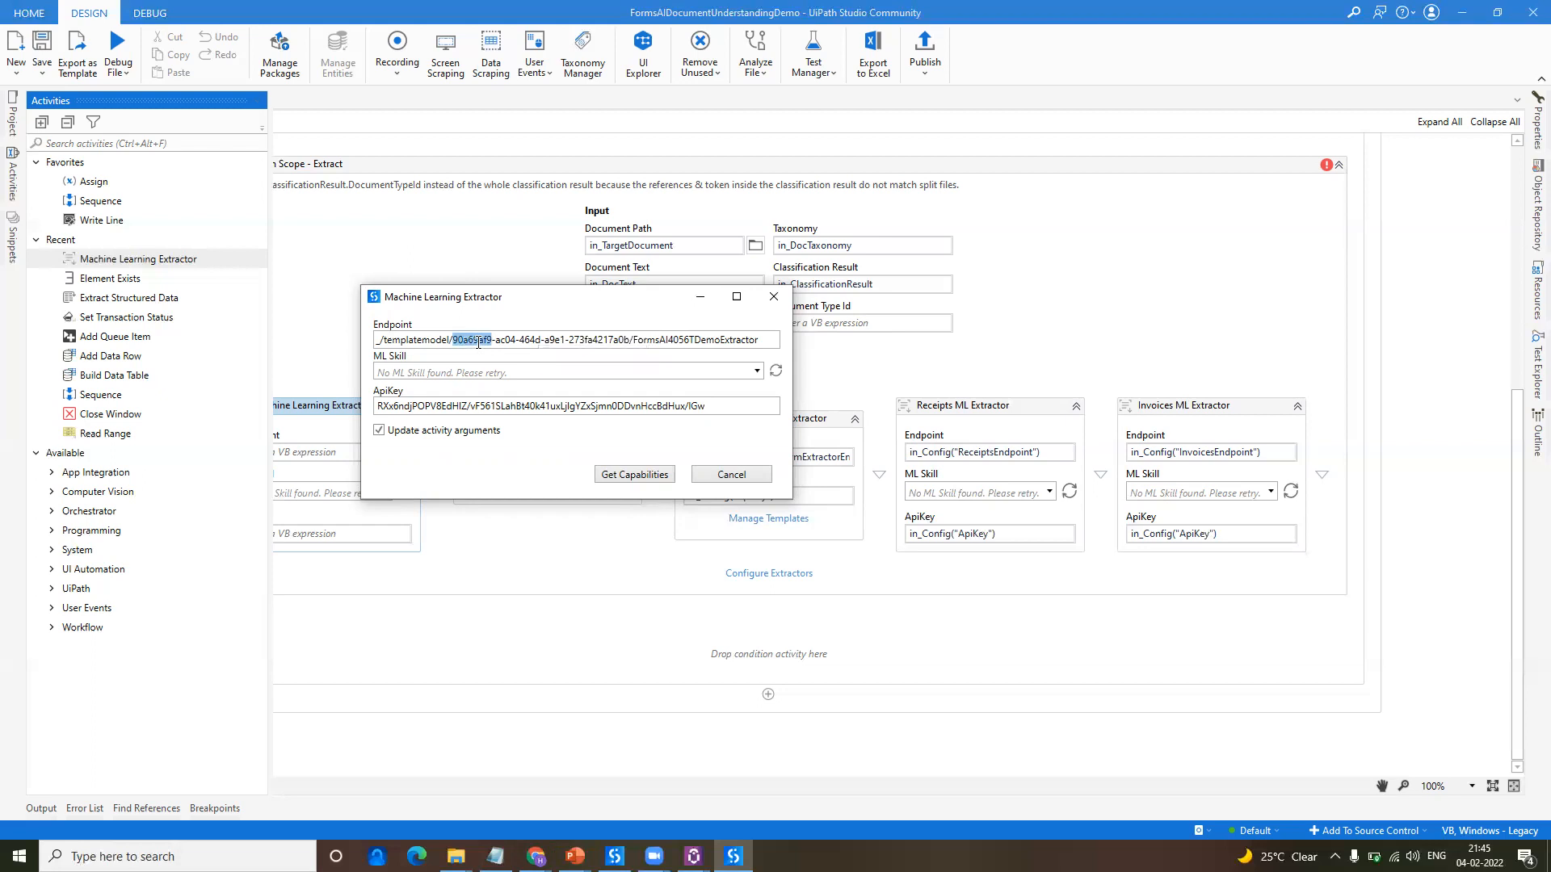
{"action": "left_click", "coordinate": [540, 336]}
{"action": "key", "text": "ctrl+a"}
{"action": "key", "text": "BackSpace"}
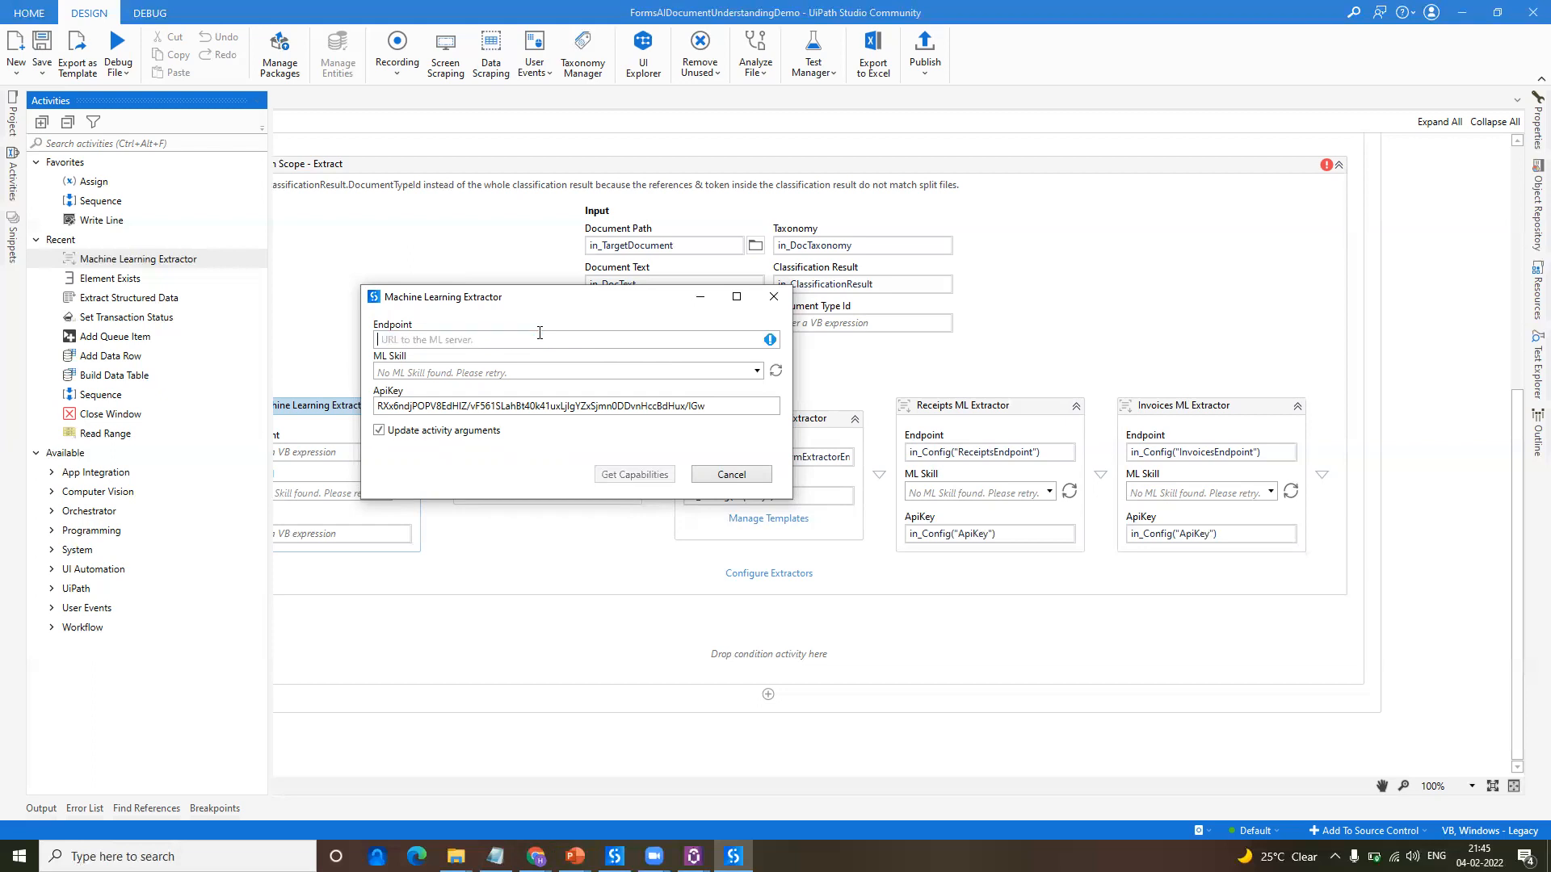
{"action": "type", "text": "in"}
{"action": "key", "text": "ctrl+z"}
{"action": "key", "text": "ctrl+z"}
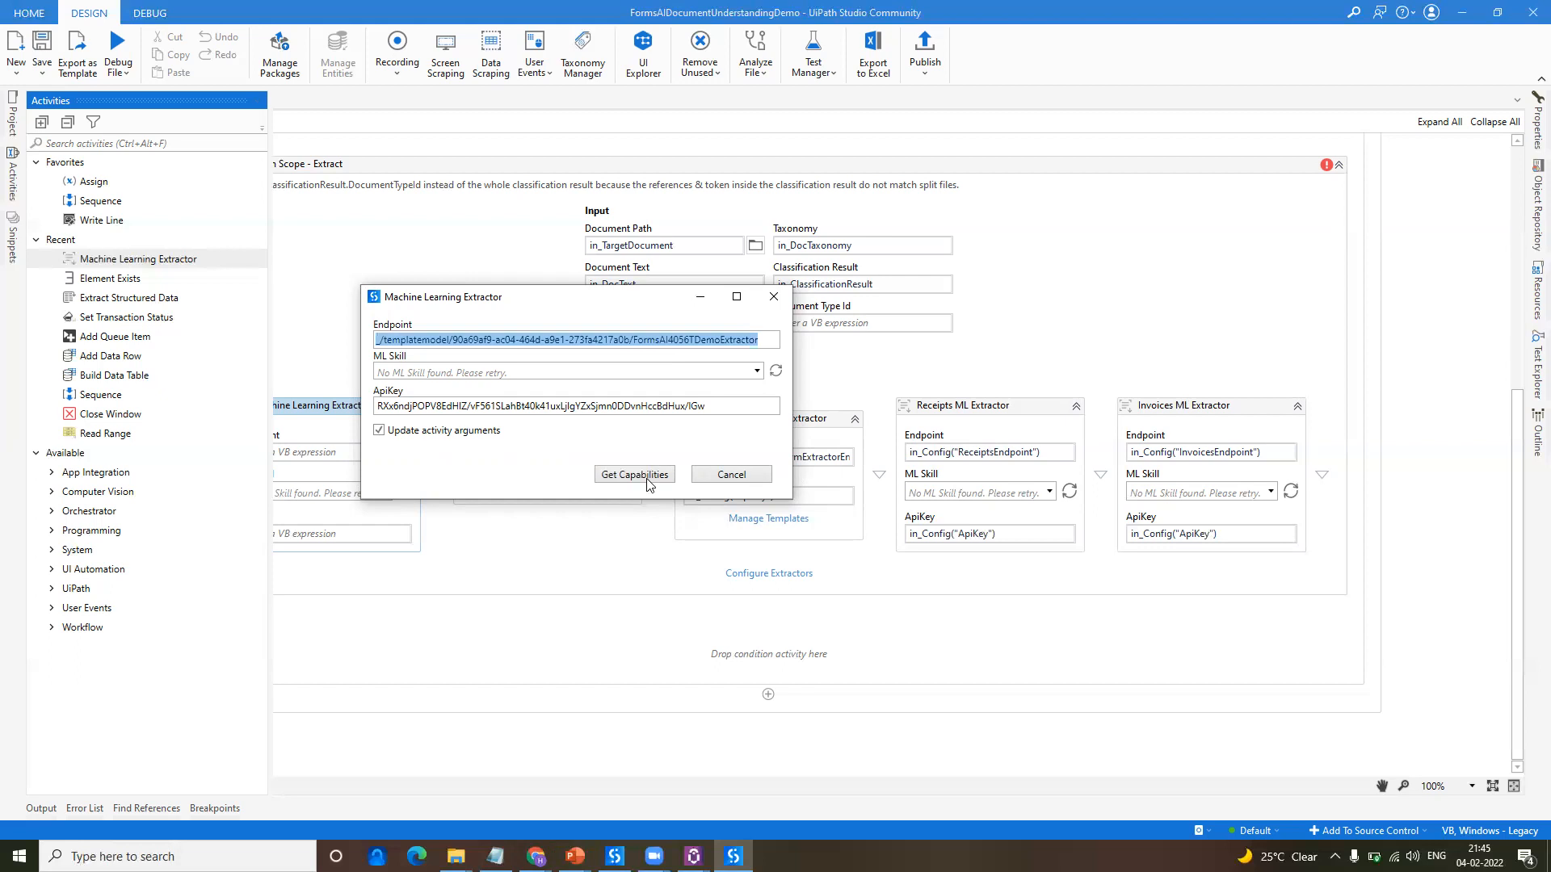
Step: Get the Machine Learning Extractor's capabilities and enable that extractor for the 4506TForm document type in the extractor configuration
{"action": "left_click", "coordinate": [635, 475]}
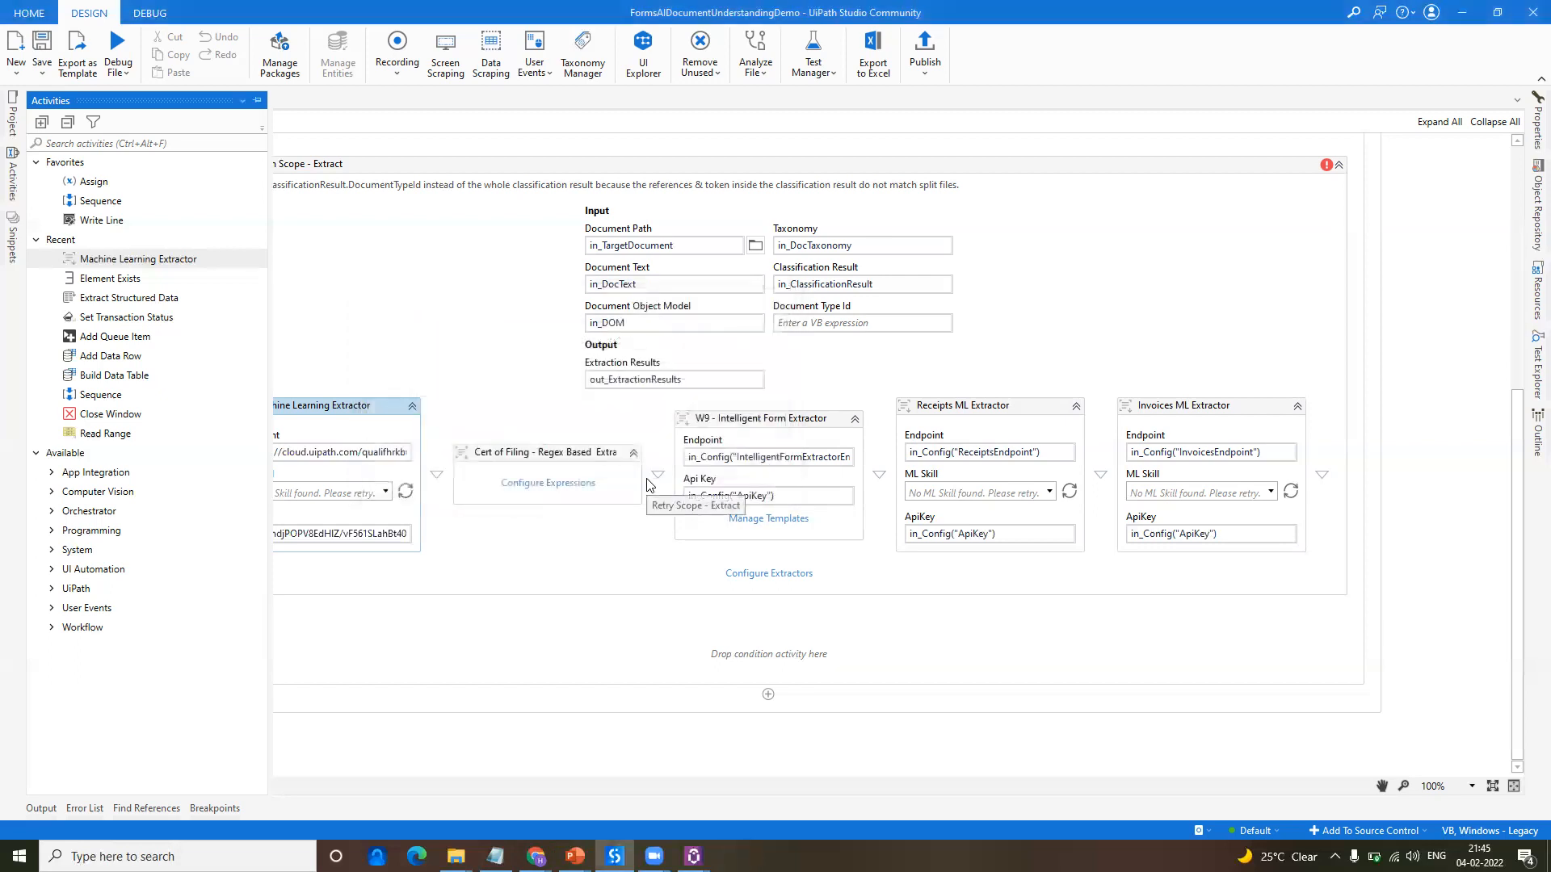
{"action": "left_click", "coordinate": [485, 582]}
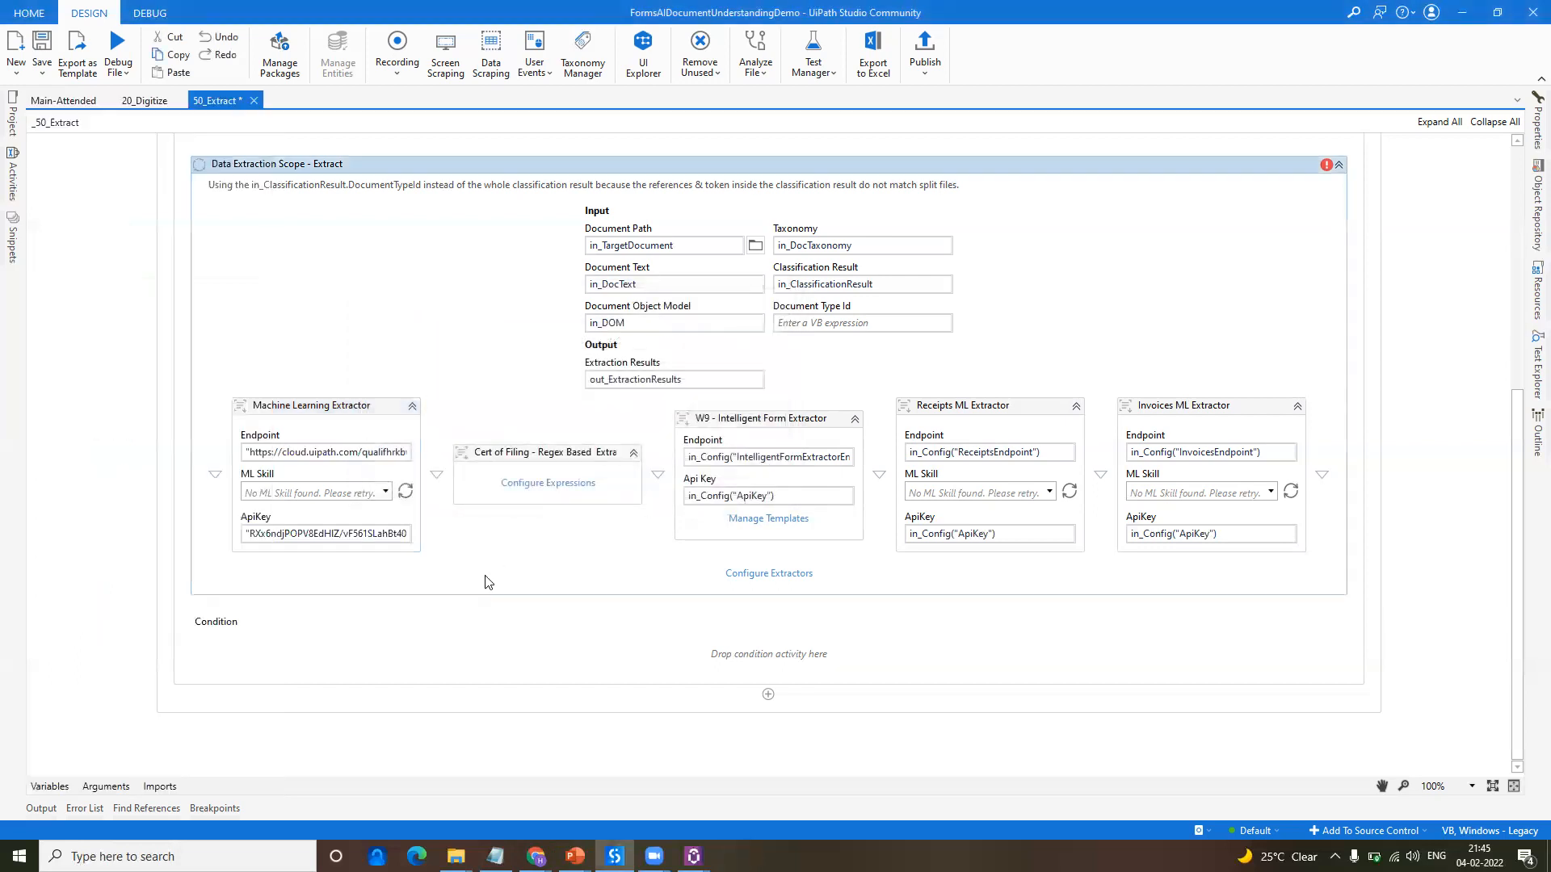
{"action": "left_click", "coordinate": [778, 576]}
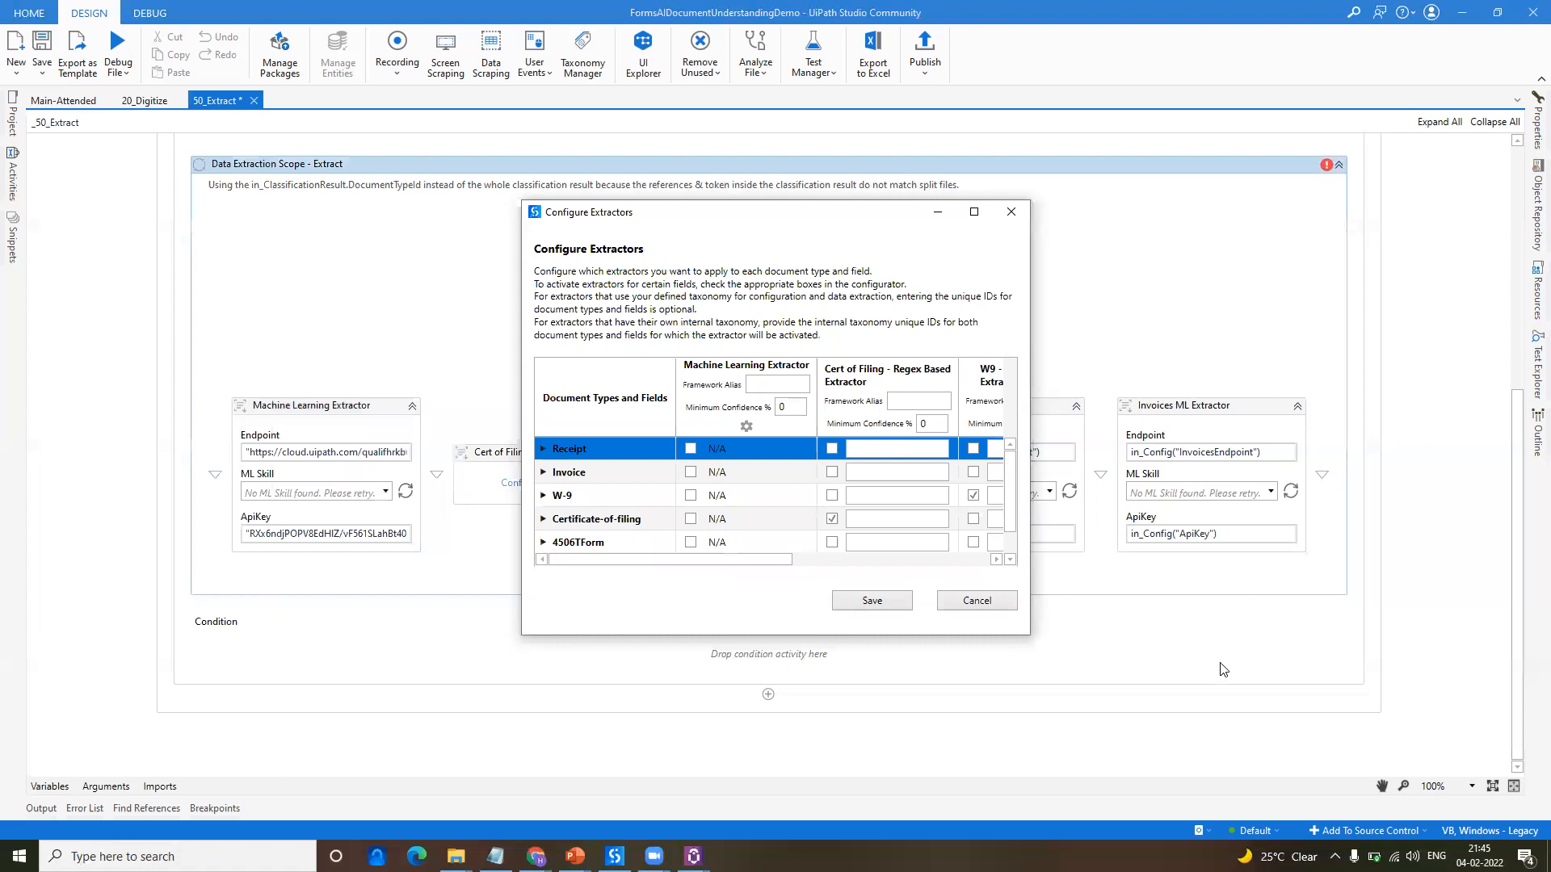
{"action": "scroll", "coordinate": [861, 477], "scroll_direction": "down", "scroll_amount": 1}
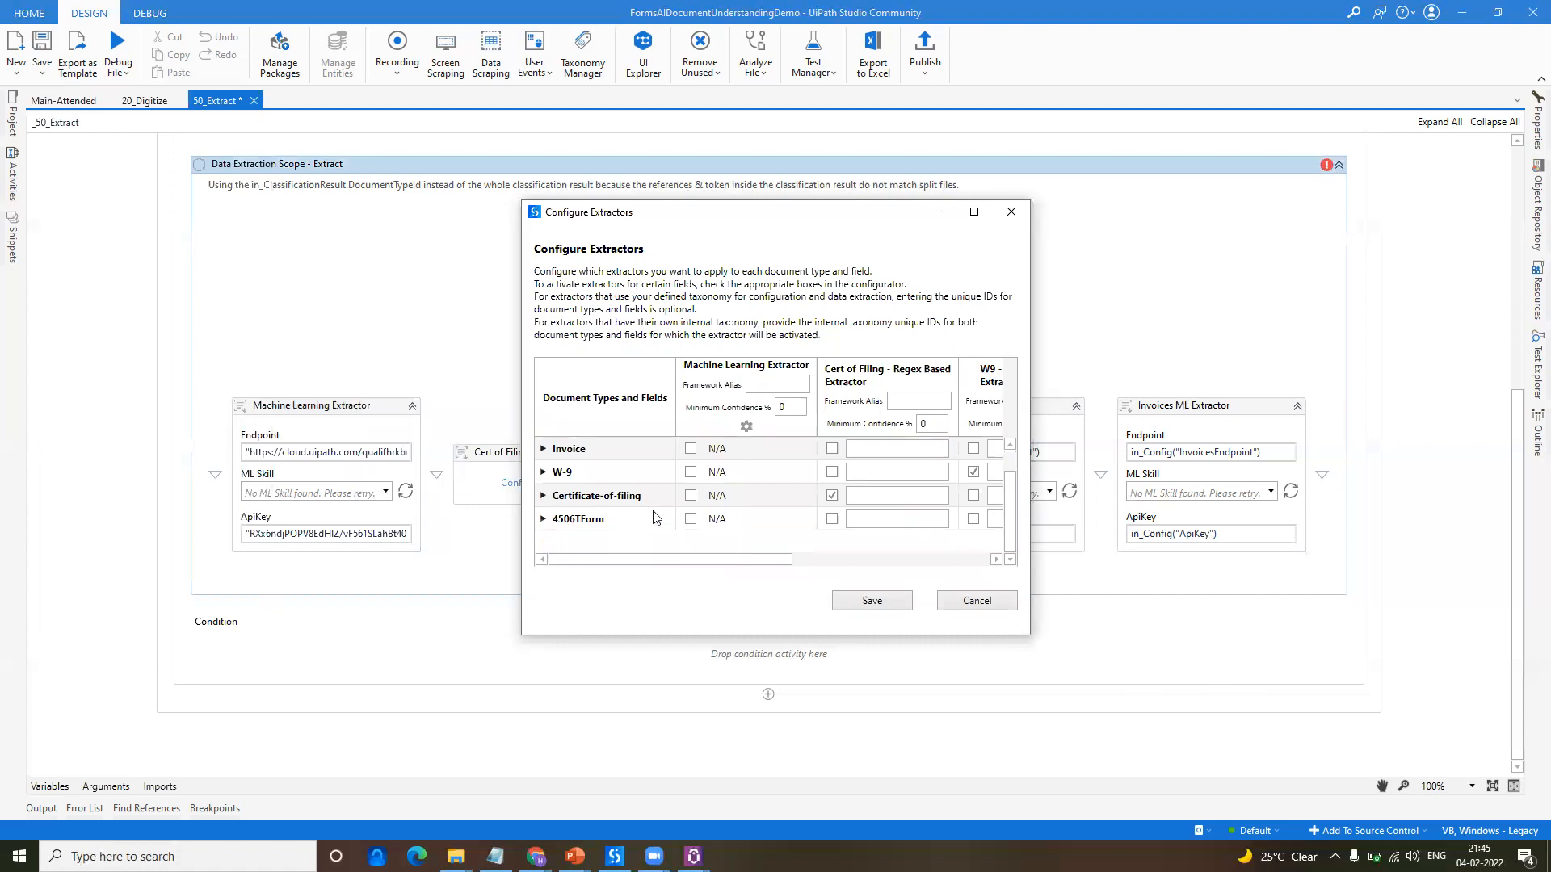
{"action": "left_click", "coordinate": [691, 519]}
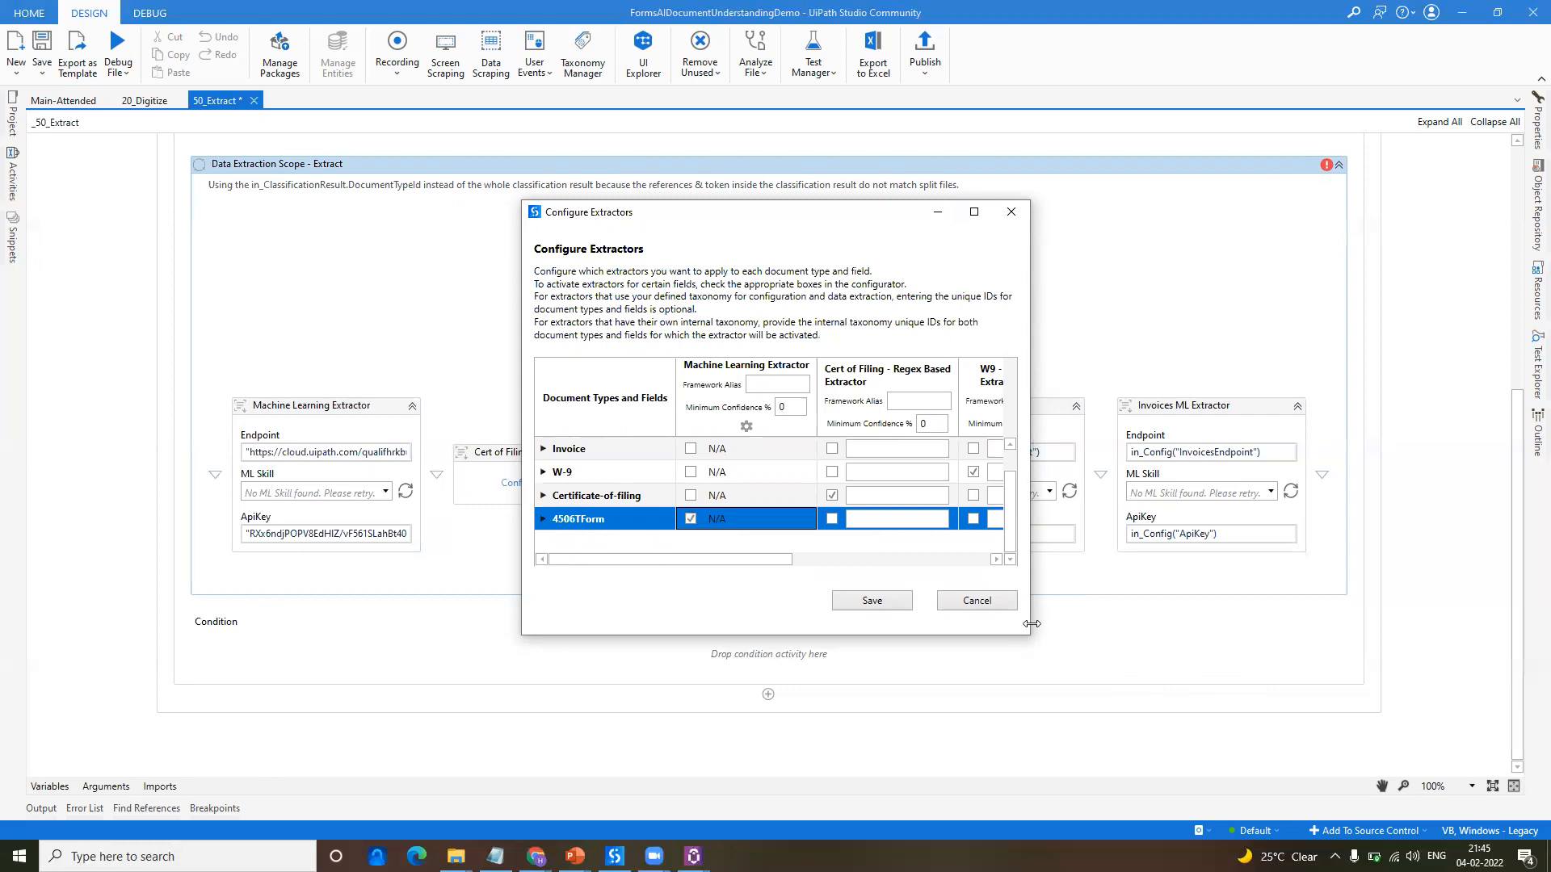
Step: Widen the Configure Extractors dialog and expand 4506TForm to view the Machine Learning Extractor's mapping options for the Name field
{"action": "left_click_drag", "start_coordinate": [1032, 624], "coordinate": [1274, 560]}
{"action": "left_click", "coordinate": [547, 535]}
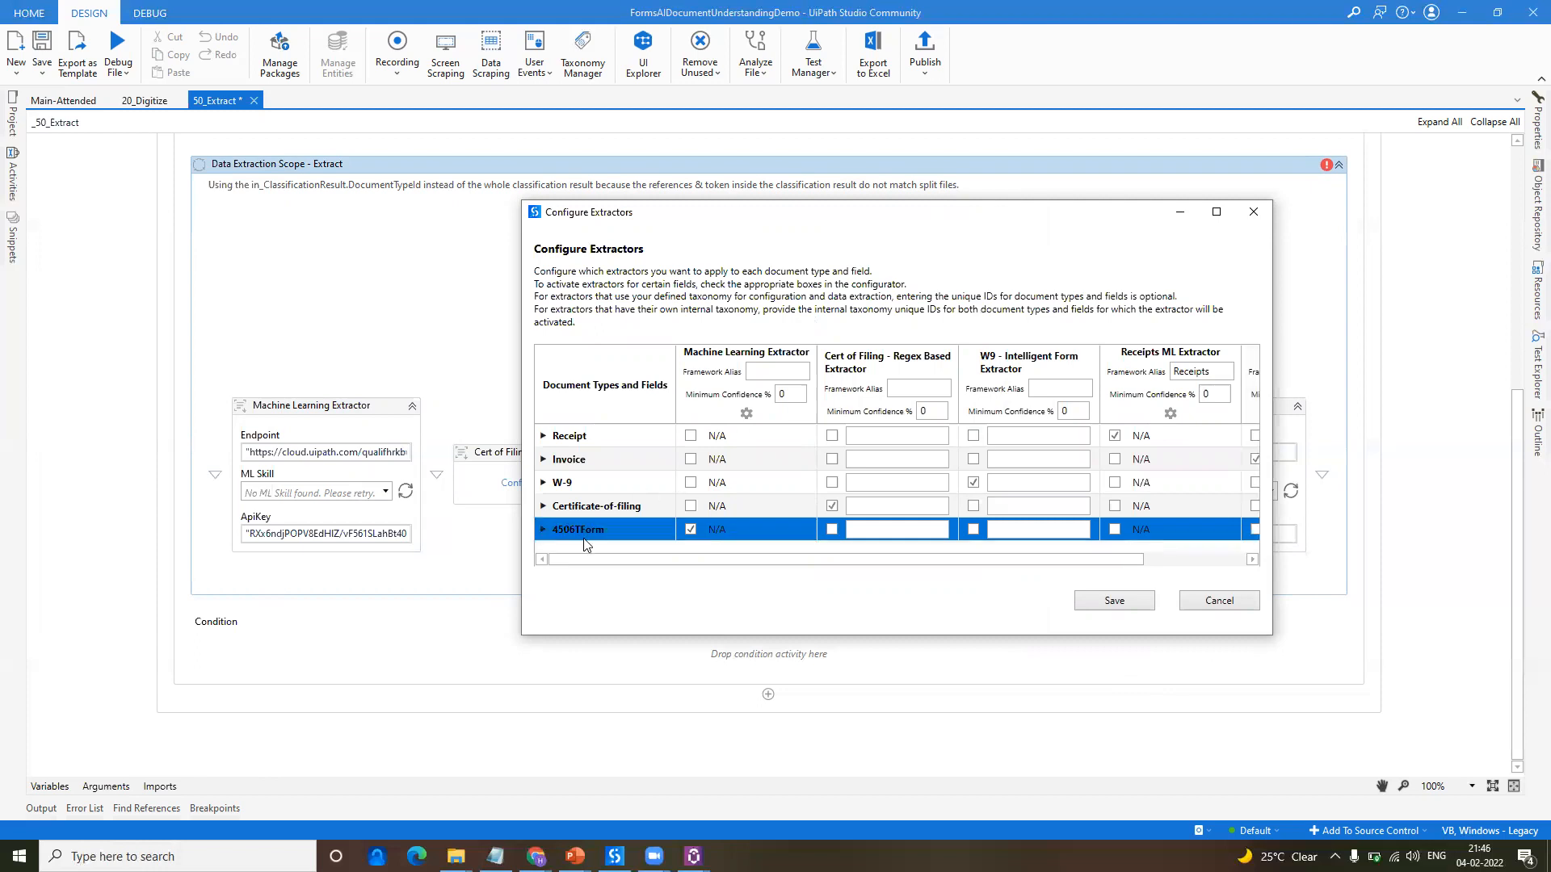
{"action": "left_click", "coordinate": [546, 529]}
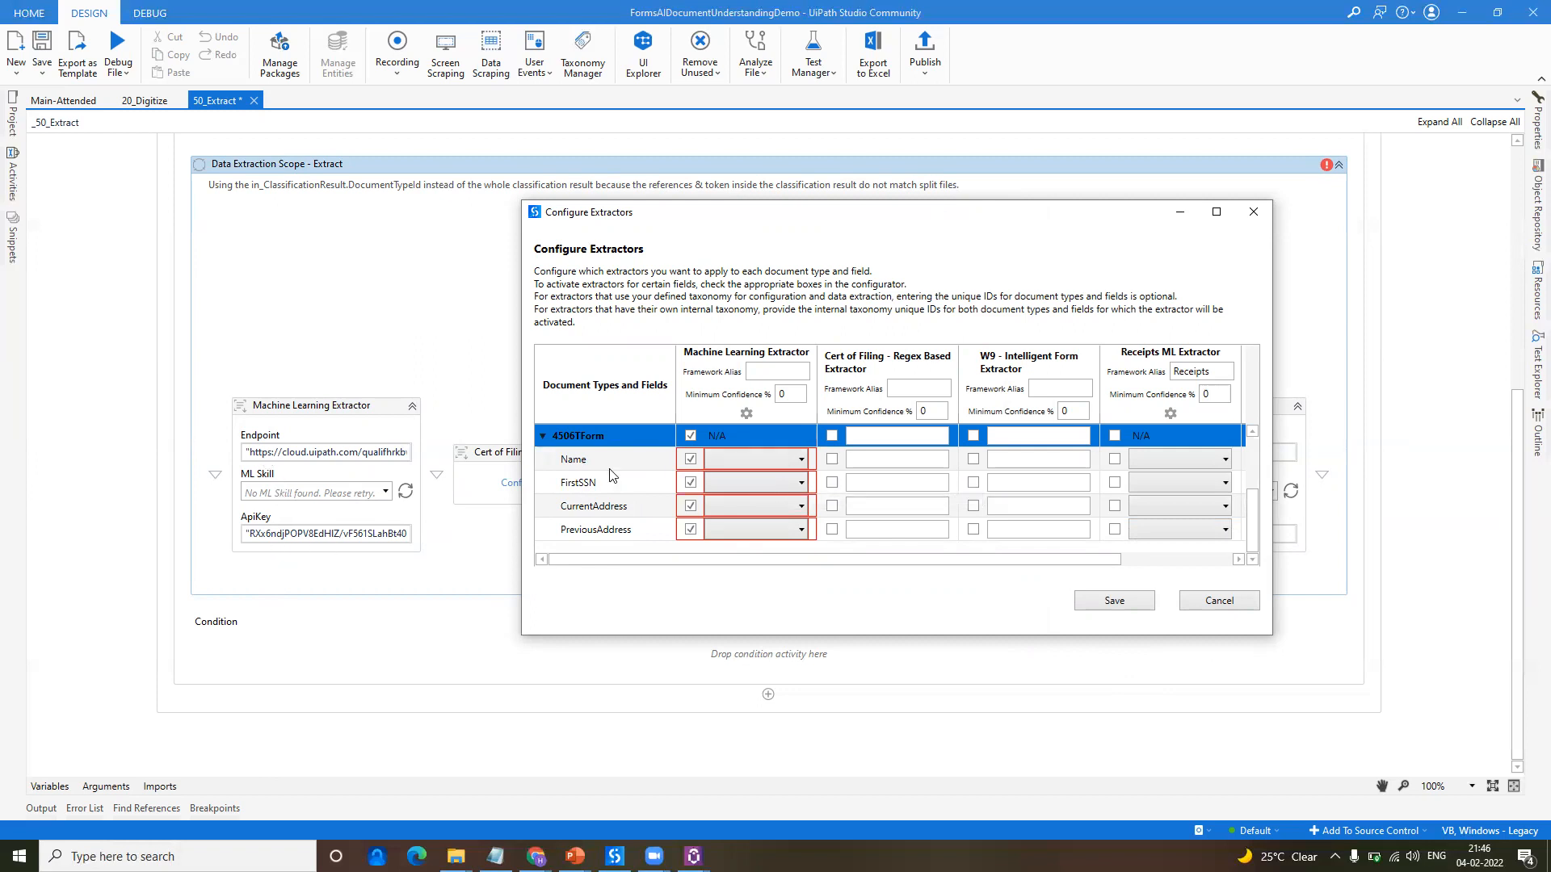
{"action": "left_click", "coordinate": [787, 459]}
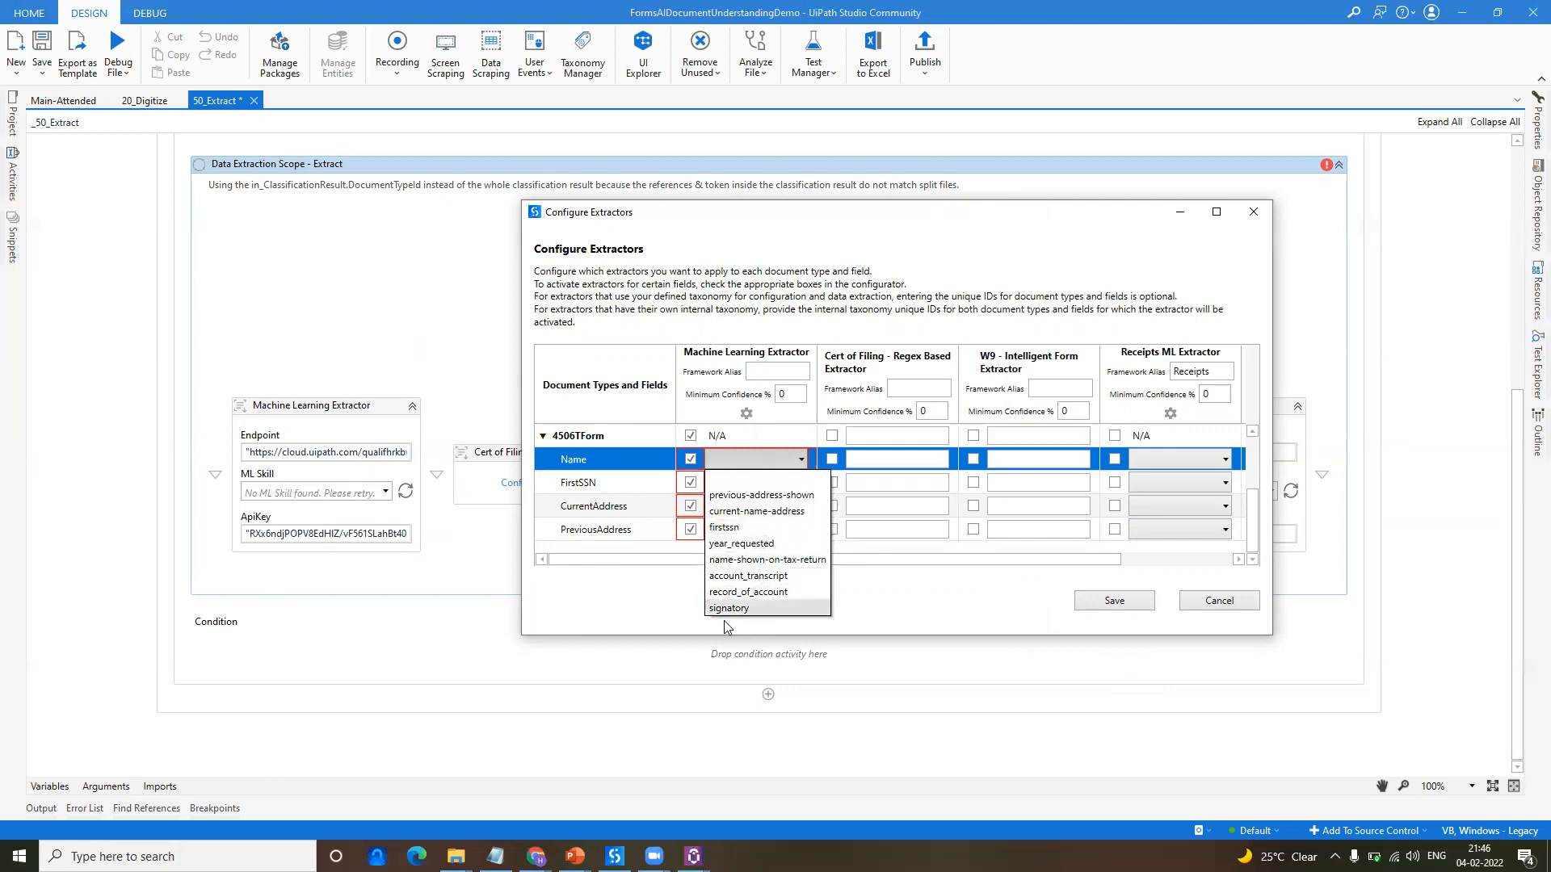
Step: Switch to the browser and open the Form4056T document type in FormsAISampleProject to examine its labelled fields
{"action": "left_click", "coordinate": [535, 856]}
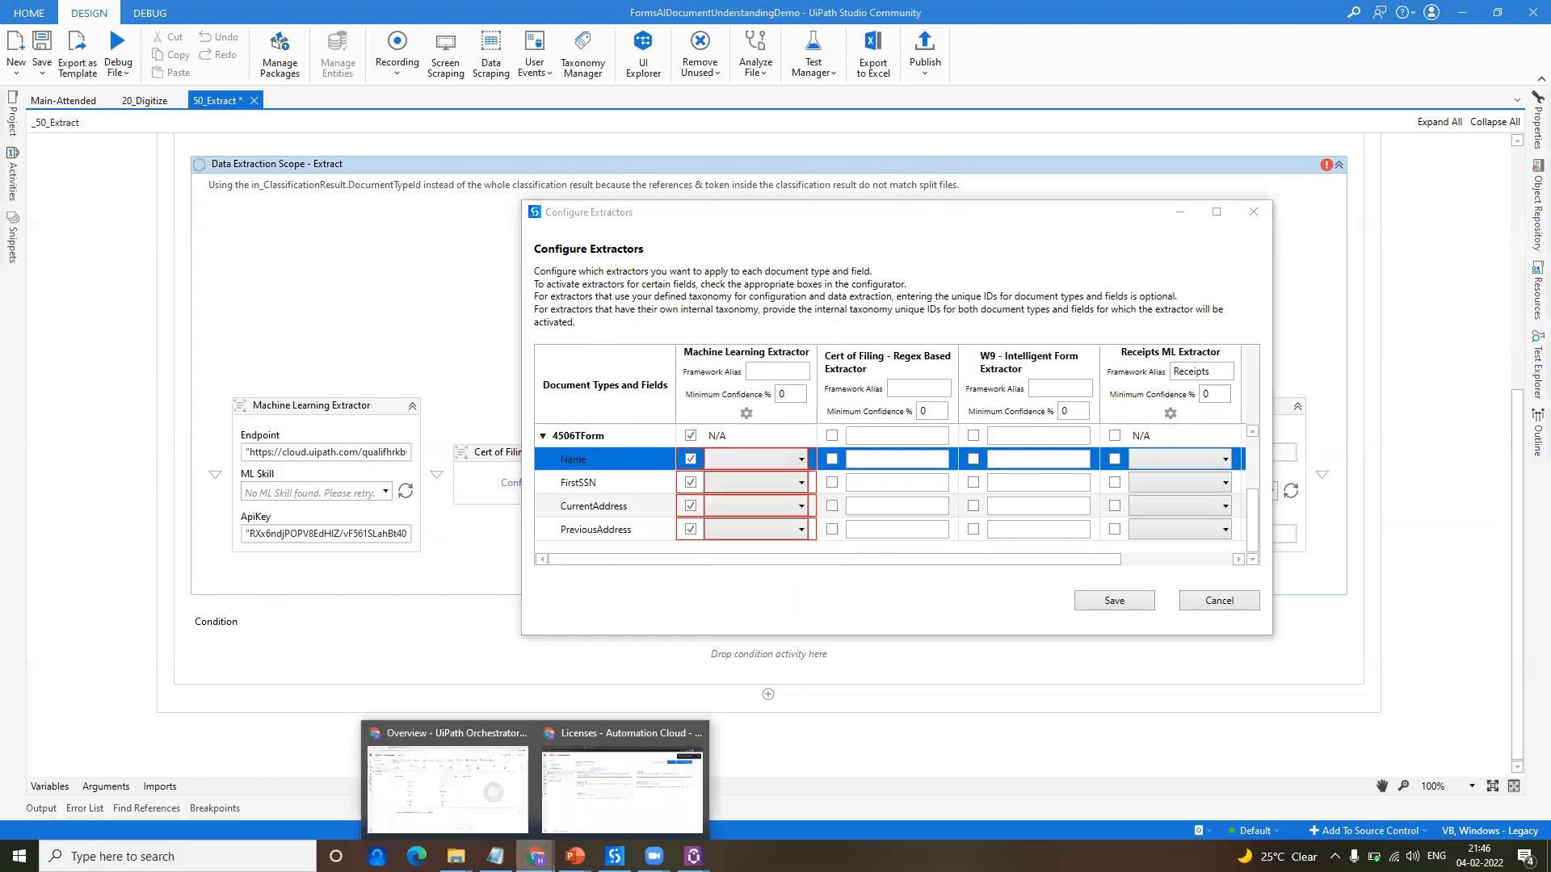
{"action": "left_click", "coordinate": [594, 814]}
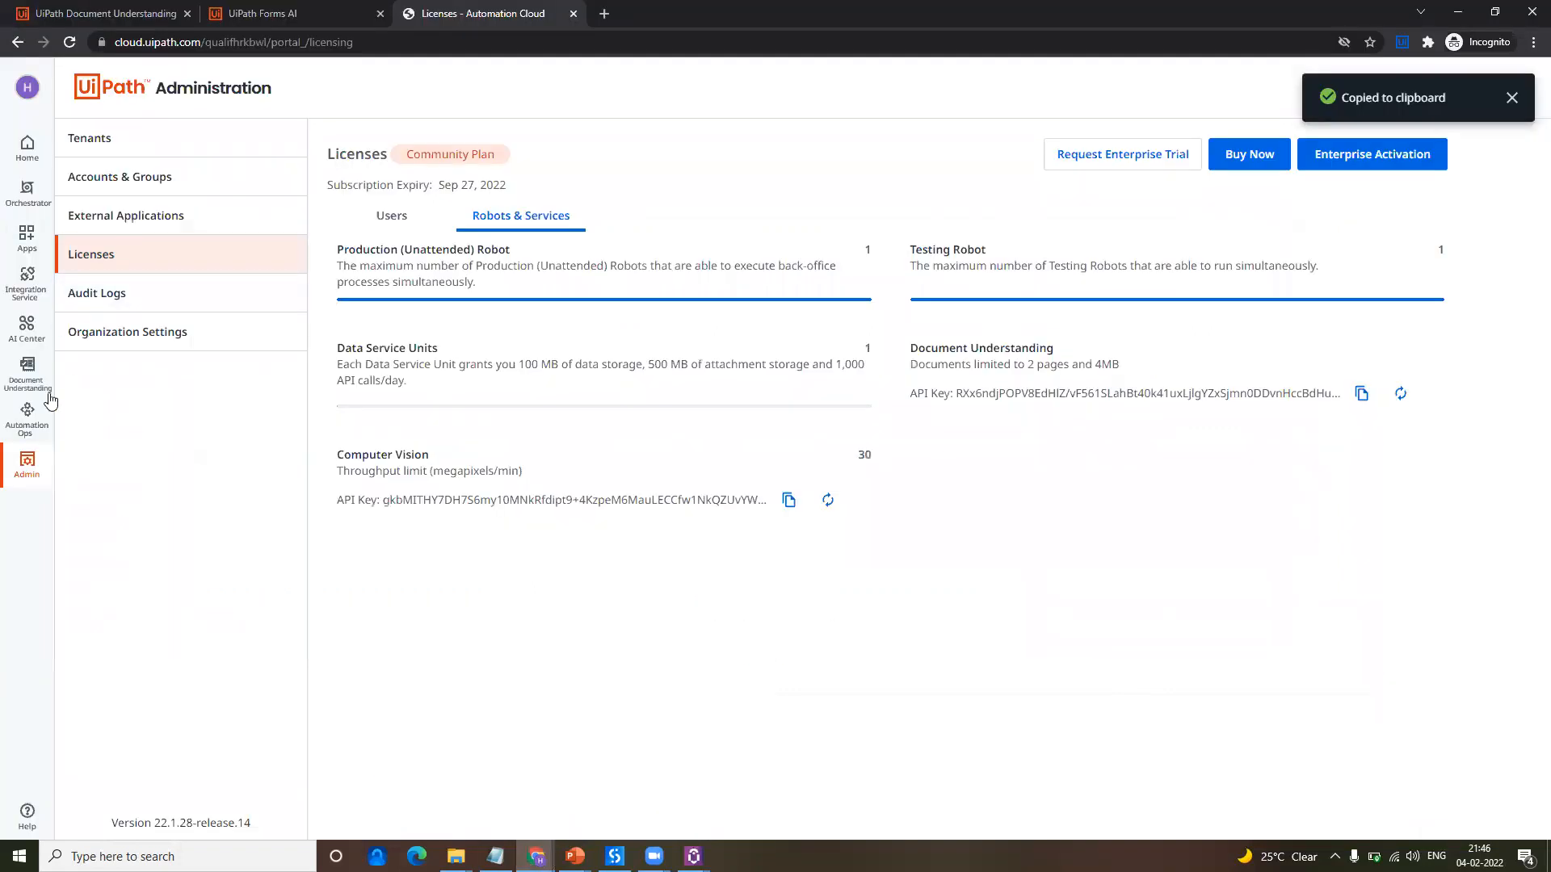
{"action": "left_click", "coordinate": [29, 368]}
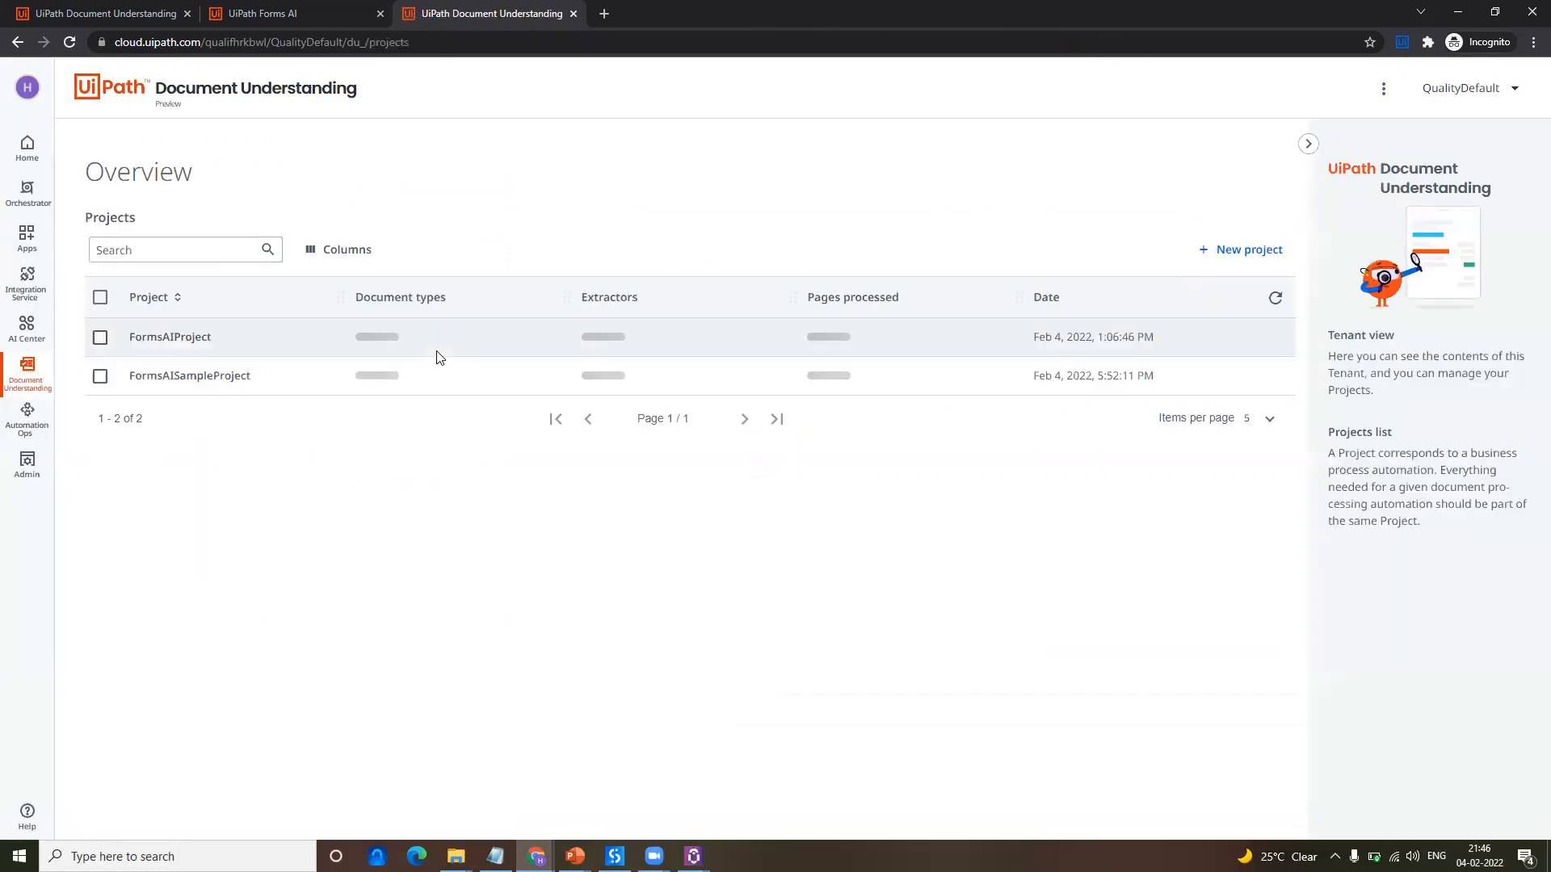
{"action": "left_click", "coordinate": [202, 379]}
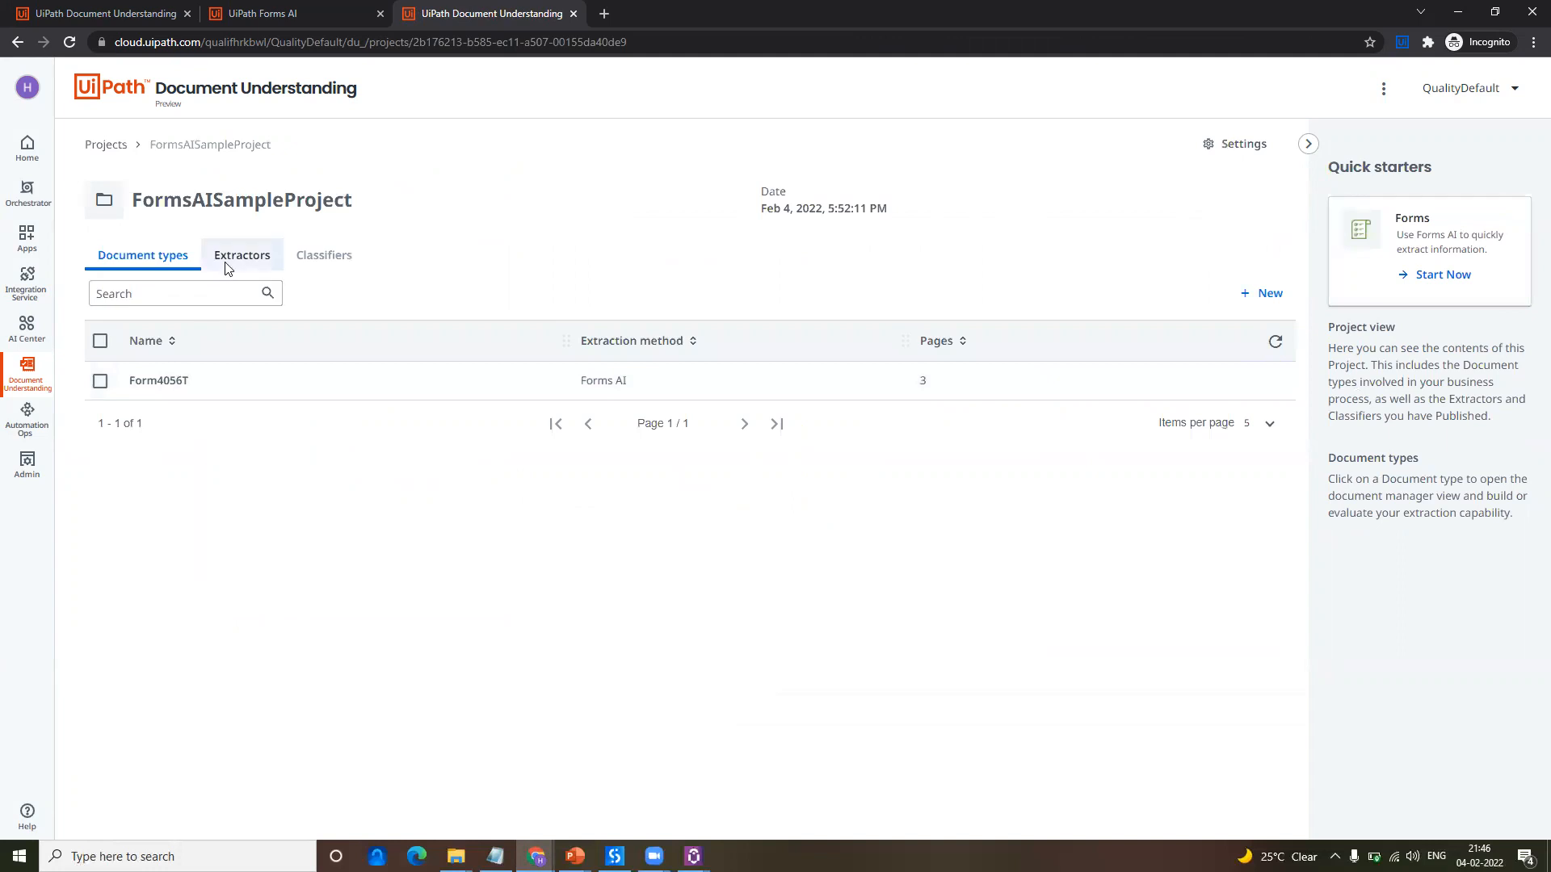
{"action": "left_click", "coordinate": [227, 267]}
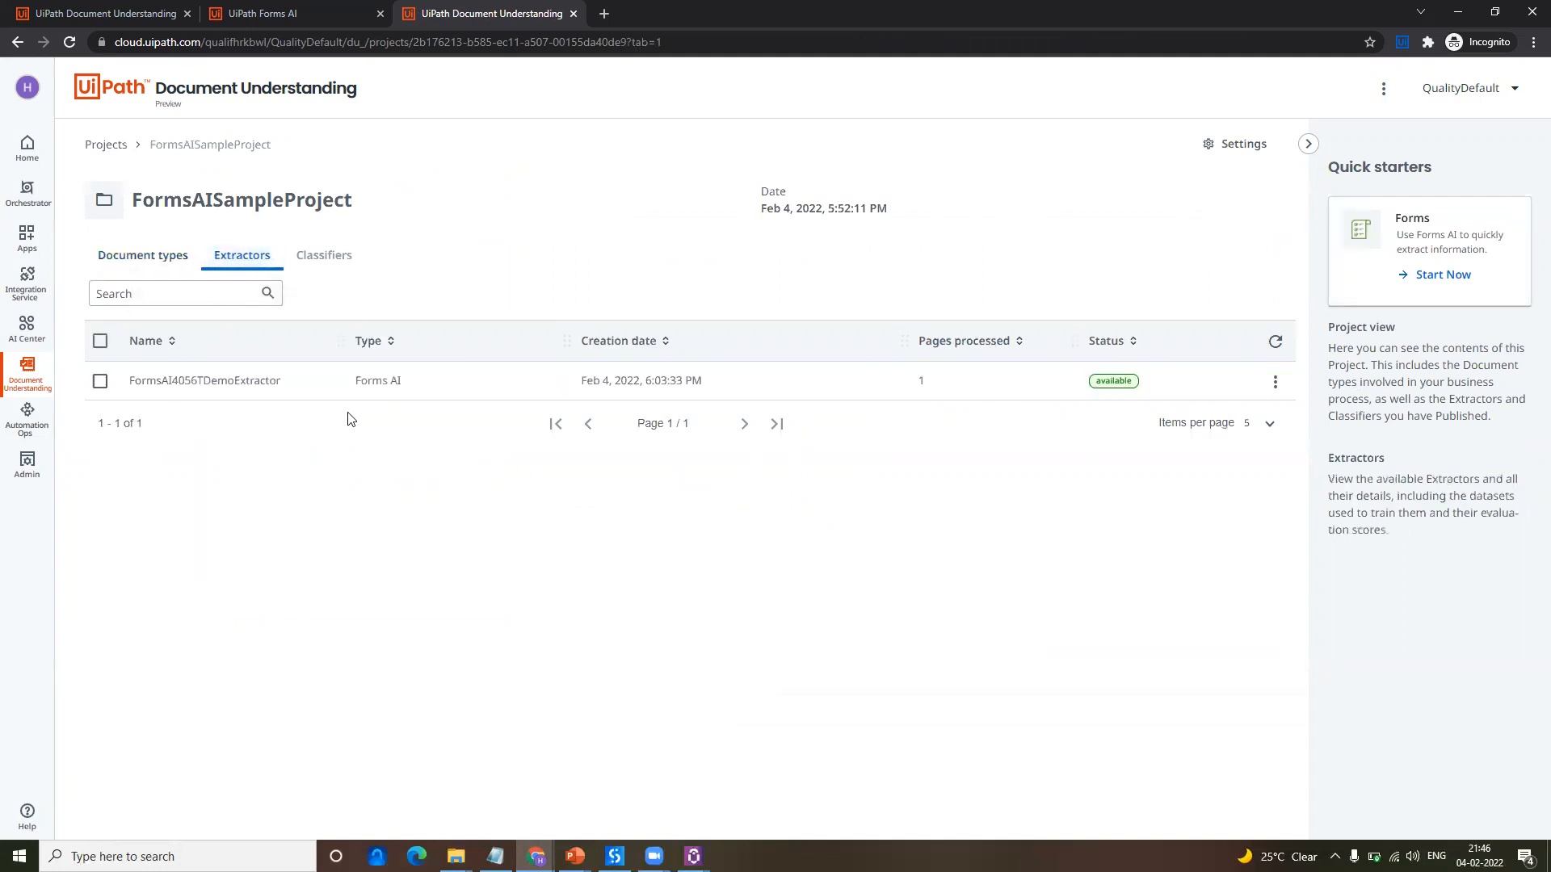
{"action": "left_click", "coordinate": [158, 257]}
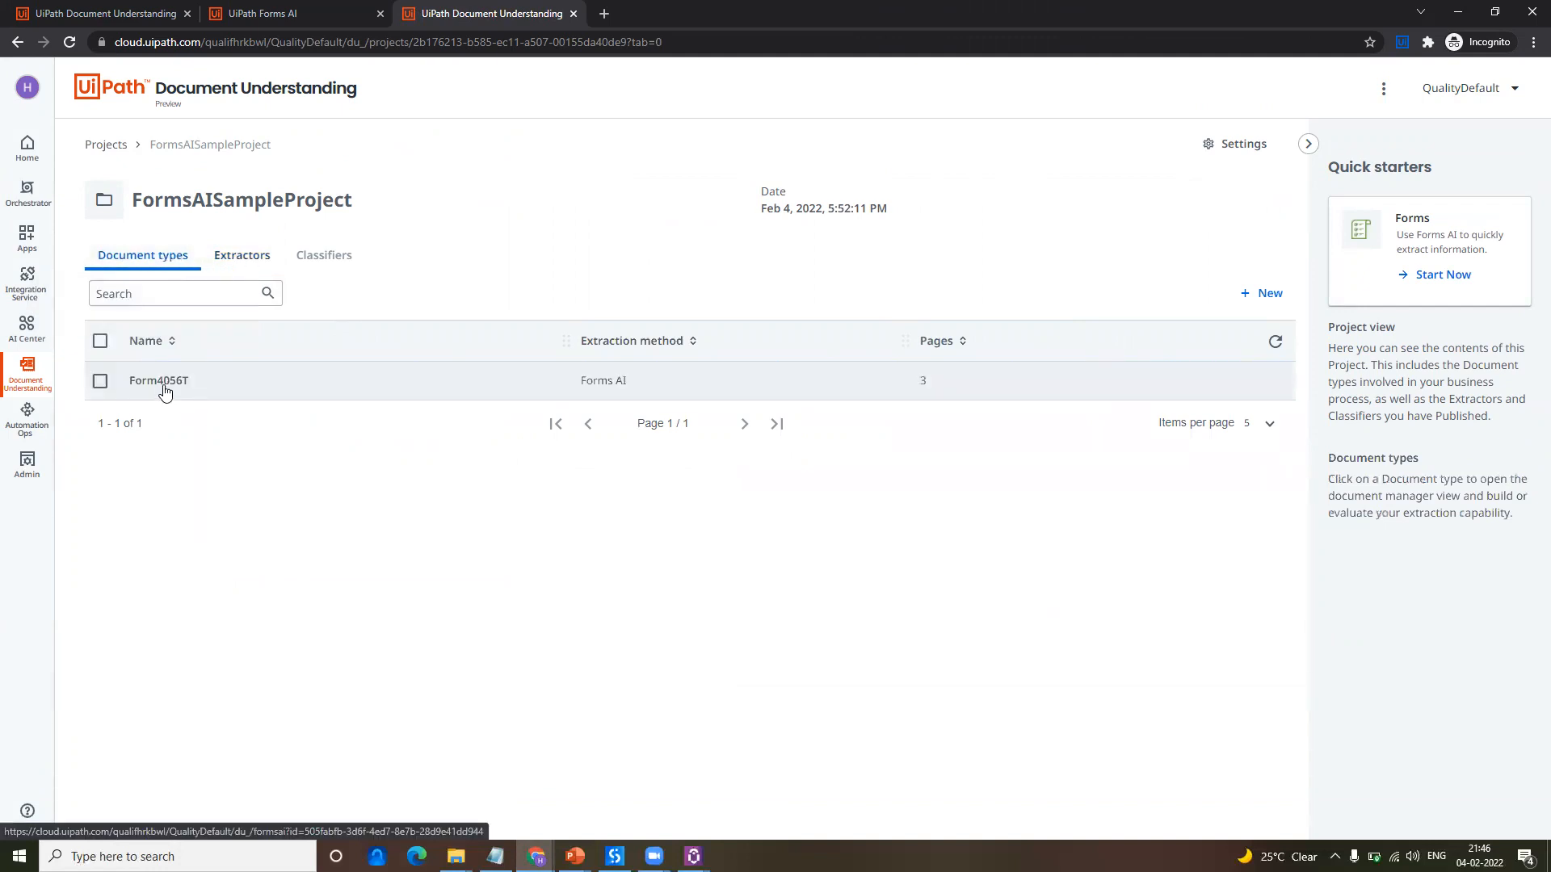
{"action": "left_click", "coordinate": [163, 386]}
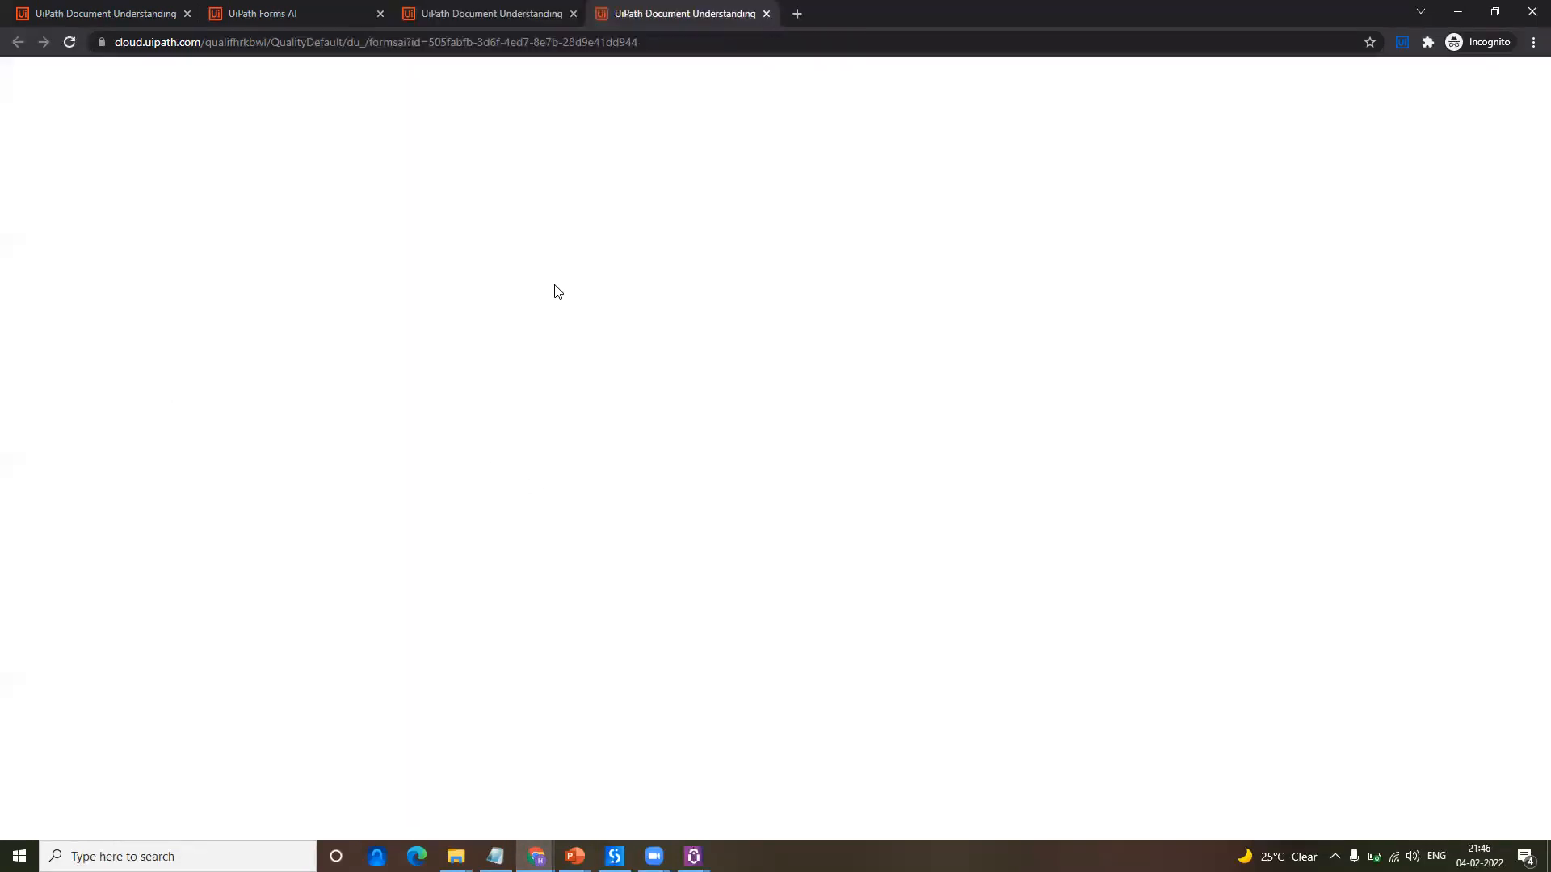
{"action": "left_click", "coordinate": [303, 12]}
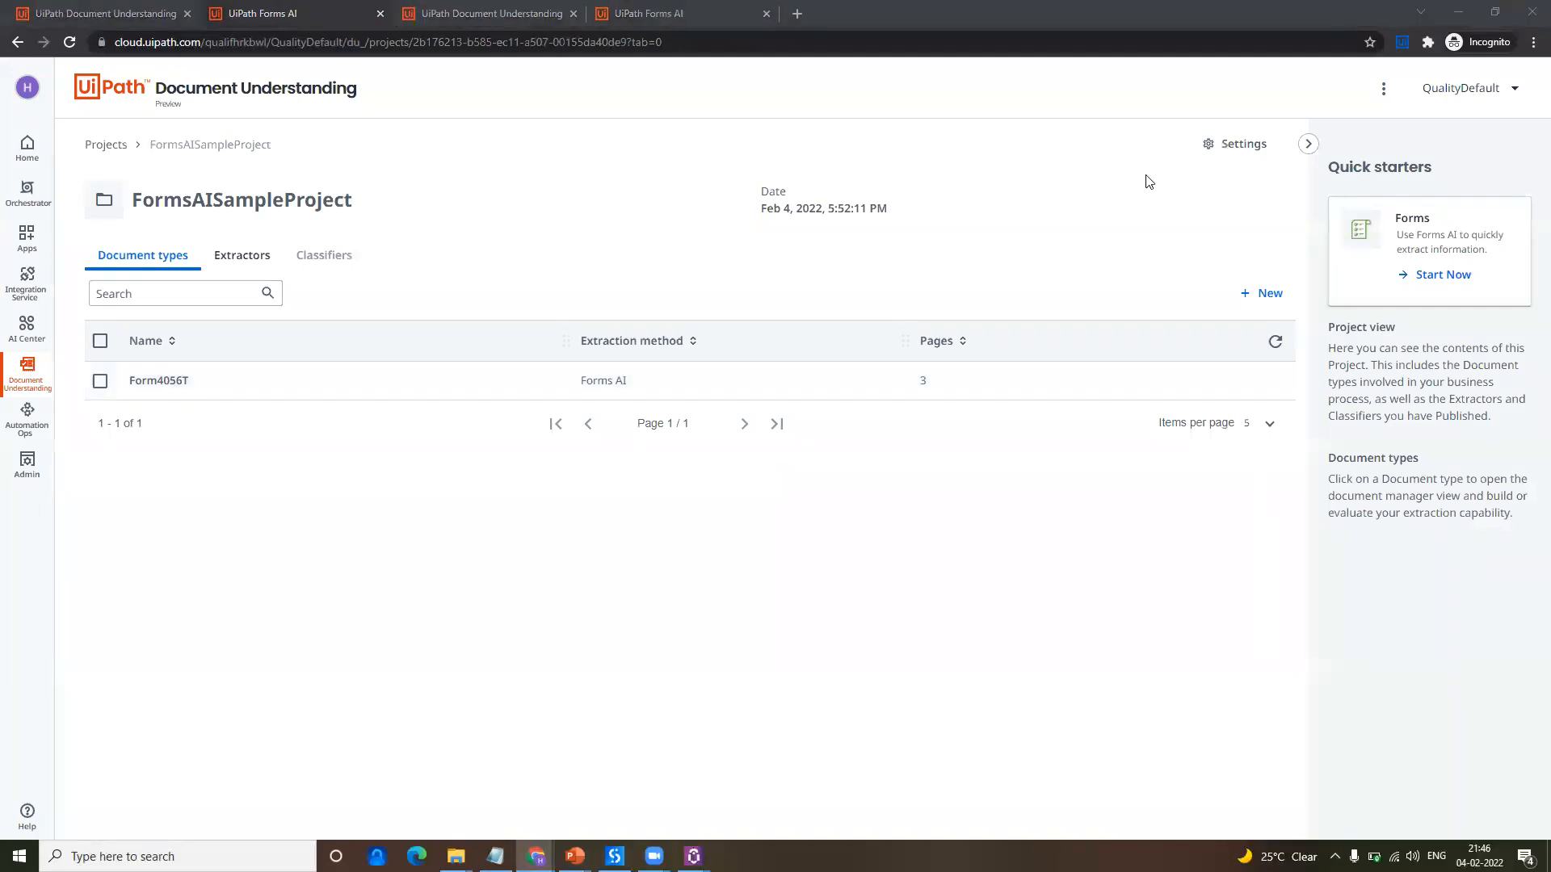
{"action": "left_click", "coordinate": [639, 12]}
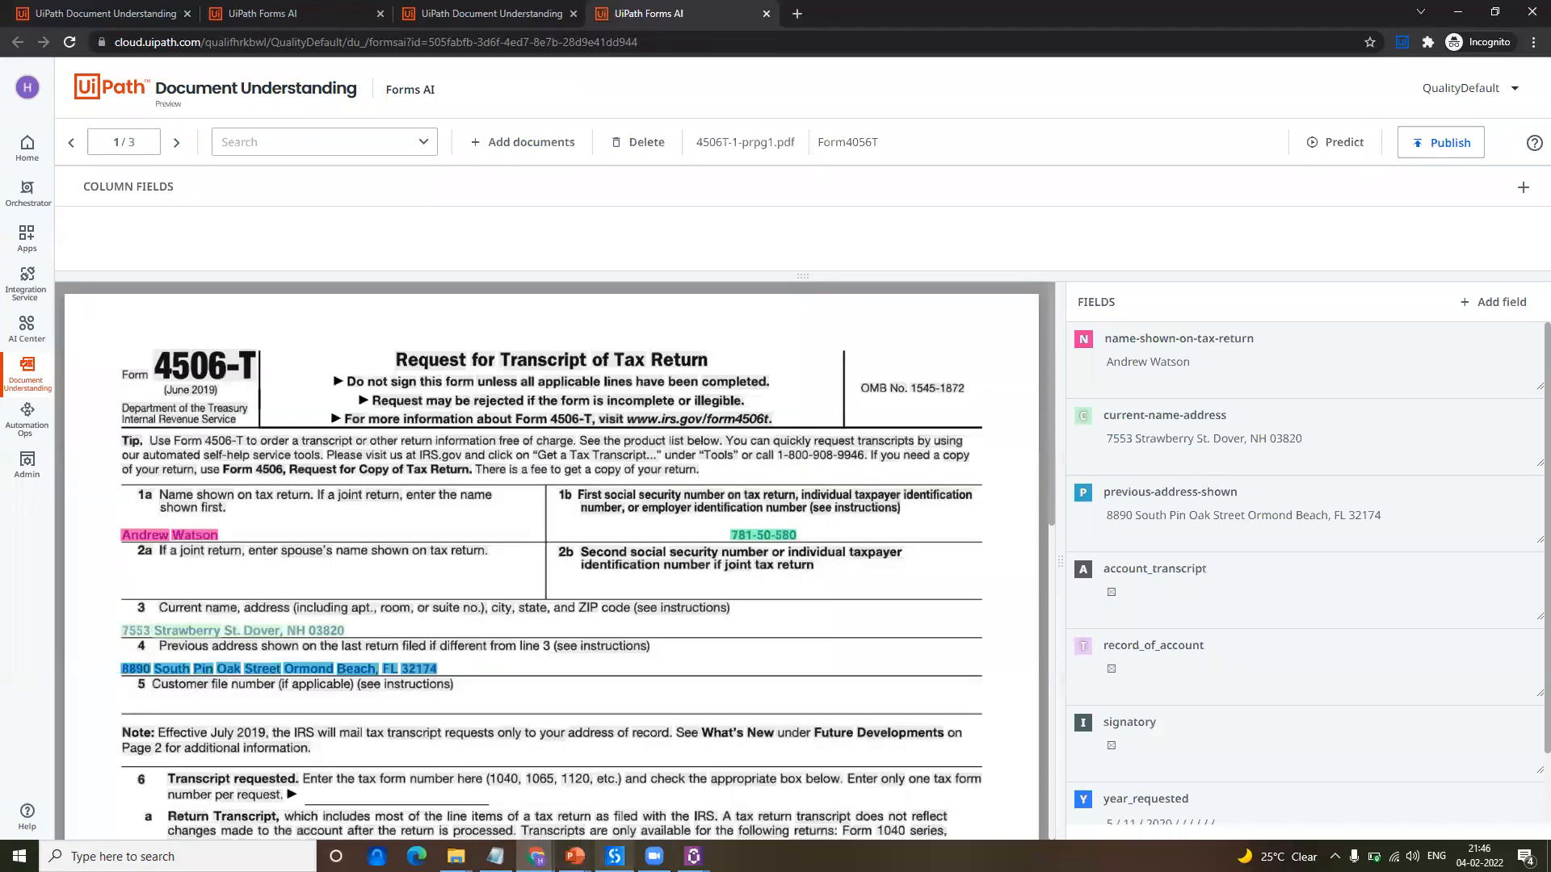
Step: Return to UiPath Studio and map the Machine Learning Extractor's Name field to name-shown-on-tax-return and FirstSSN to firstssn
{"action": "left_click", "coordinate": [615, 856]}
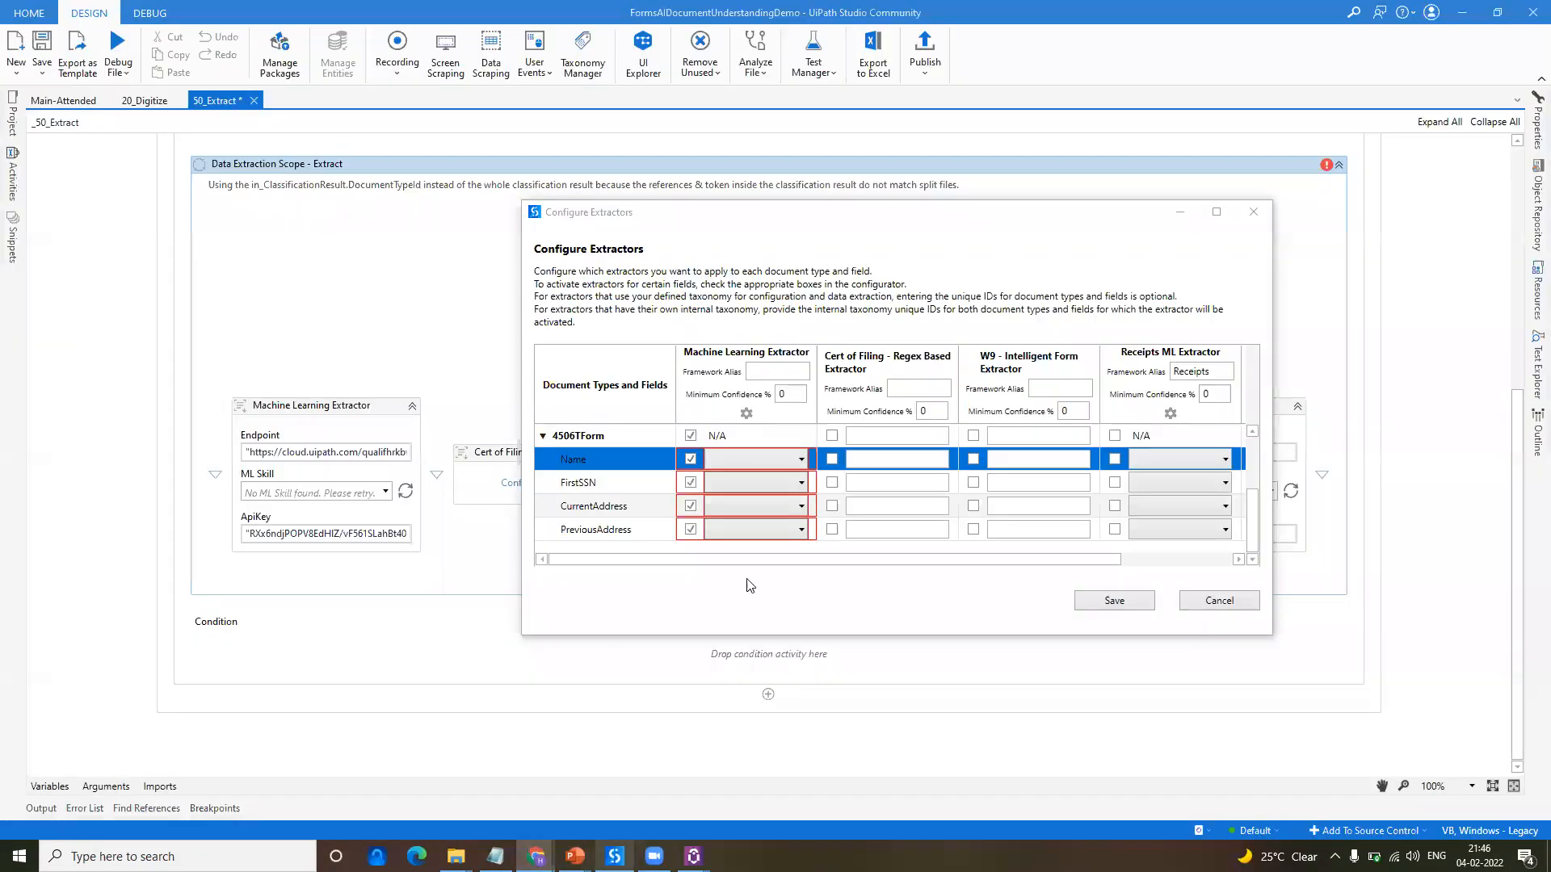
{"action": "left_click", "coordinate": [798, 461]}
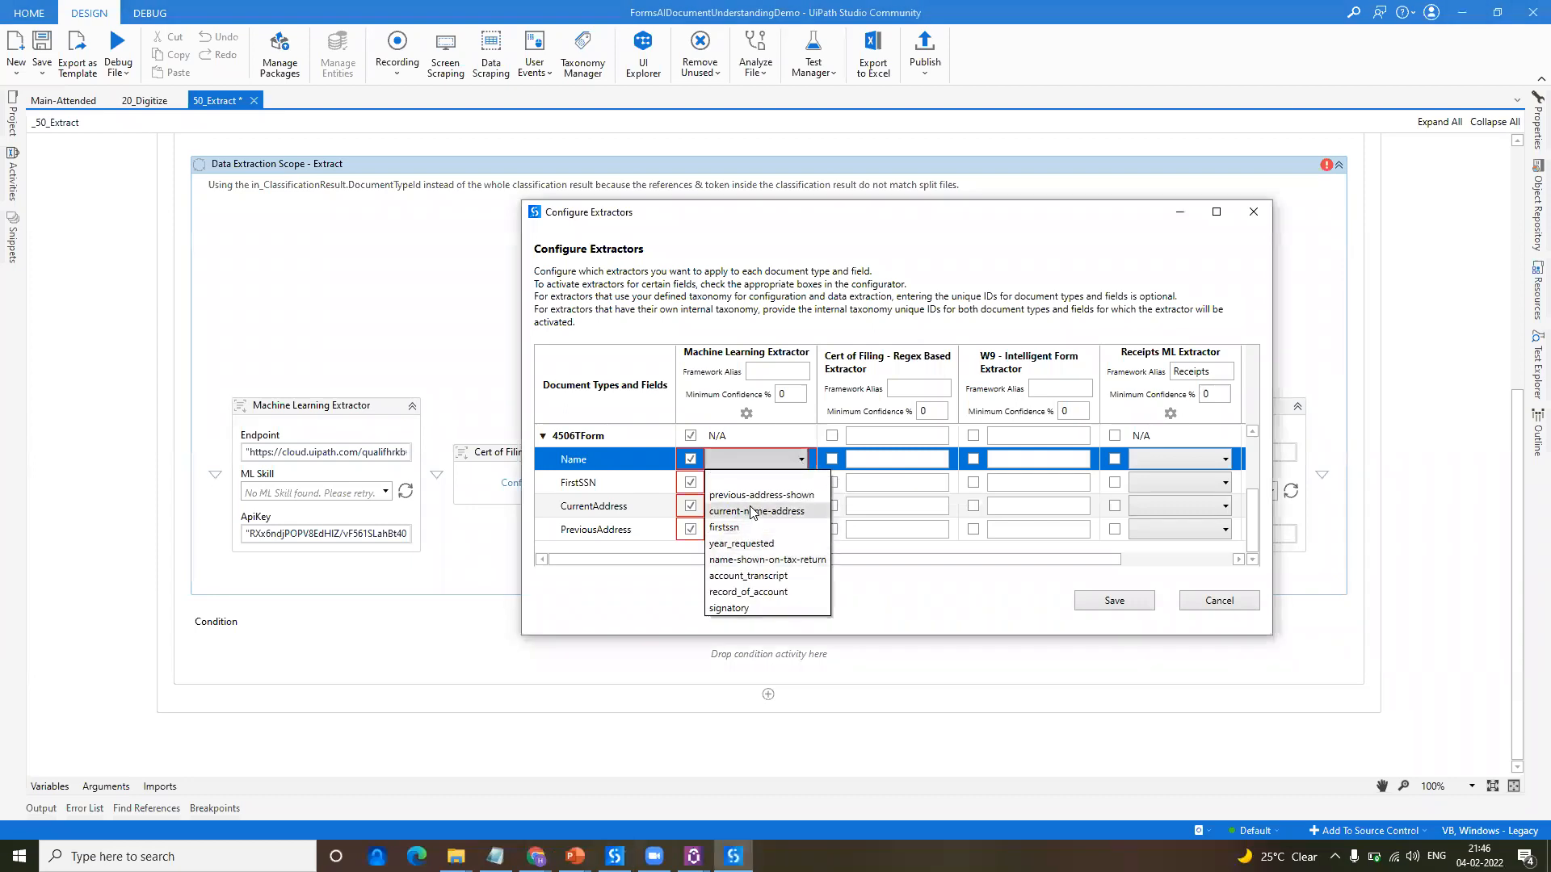
{"action": "left_click", "coordinate": [752, 559]}
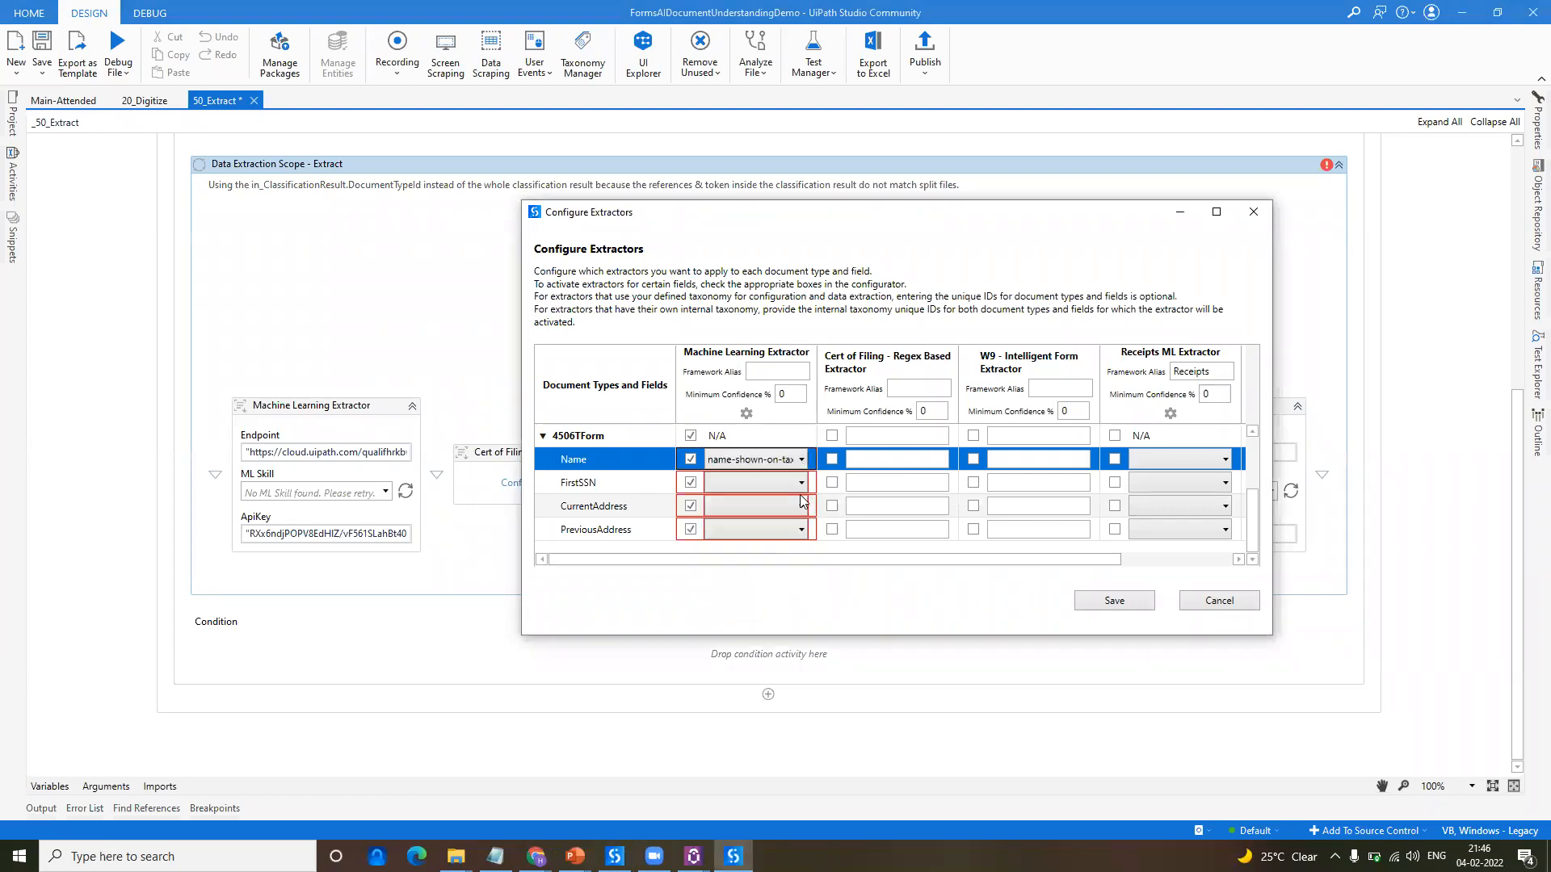
{"action": "left_click", "coordinate": [799, 484]}
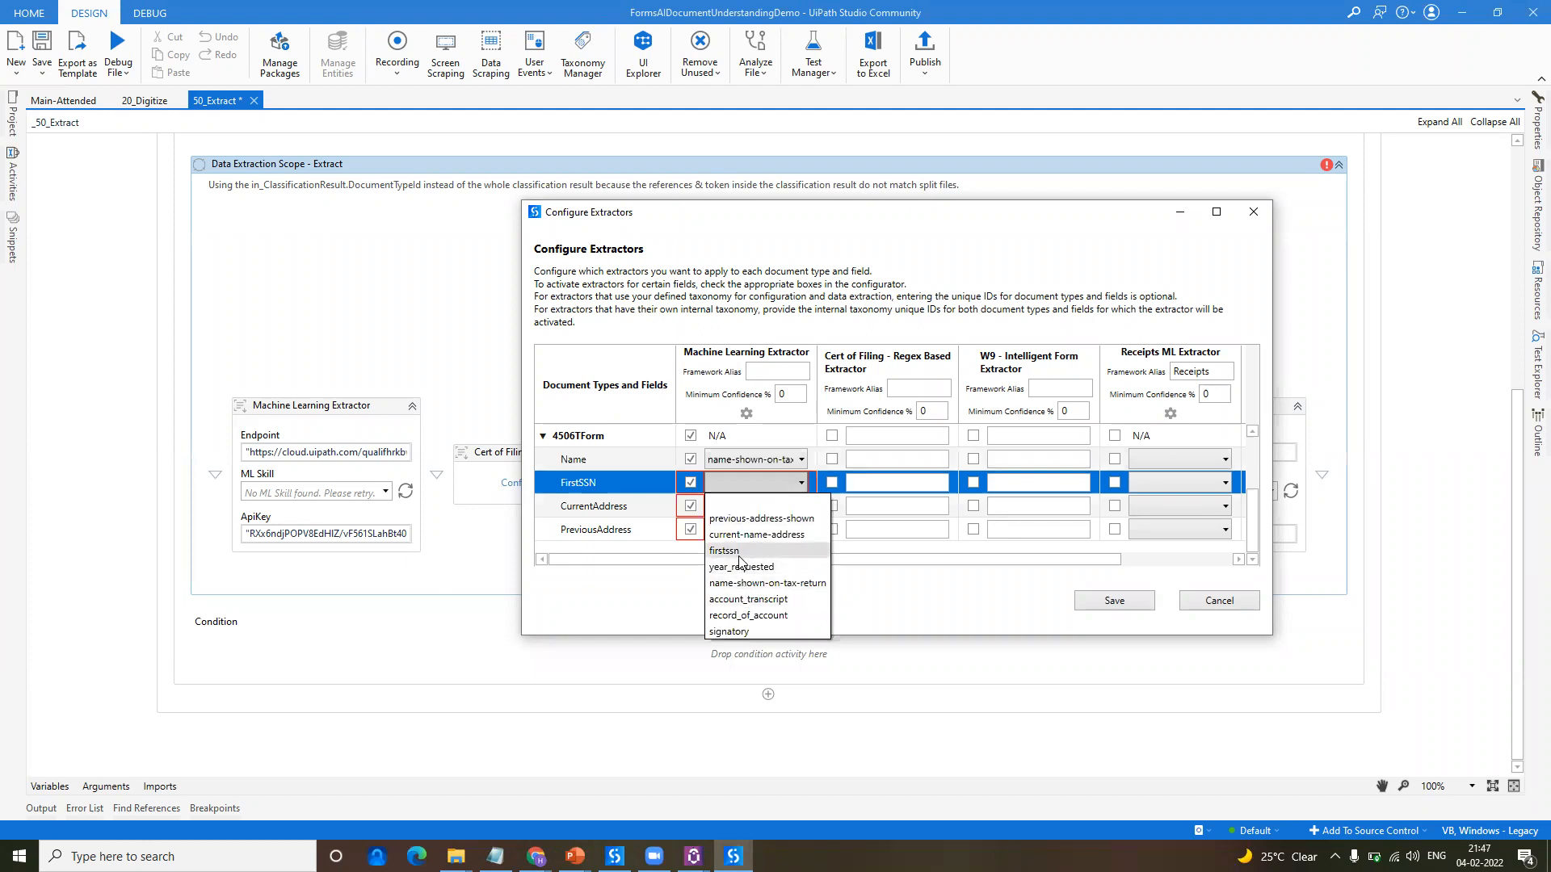
{"action": "left_click", "coordinate": [737, 555]}
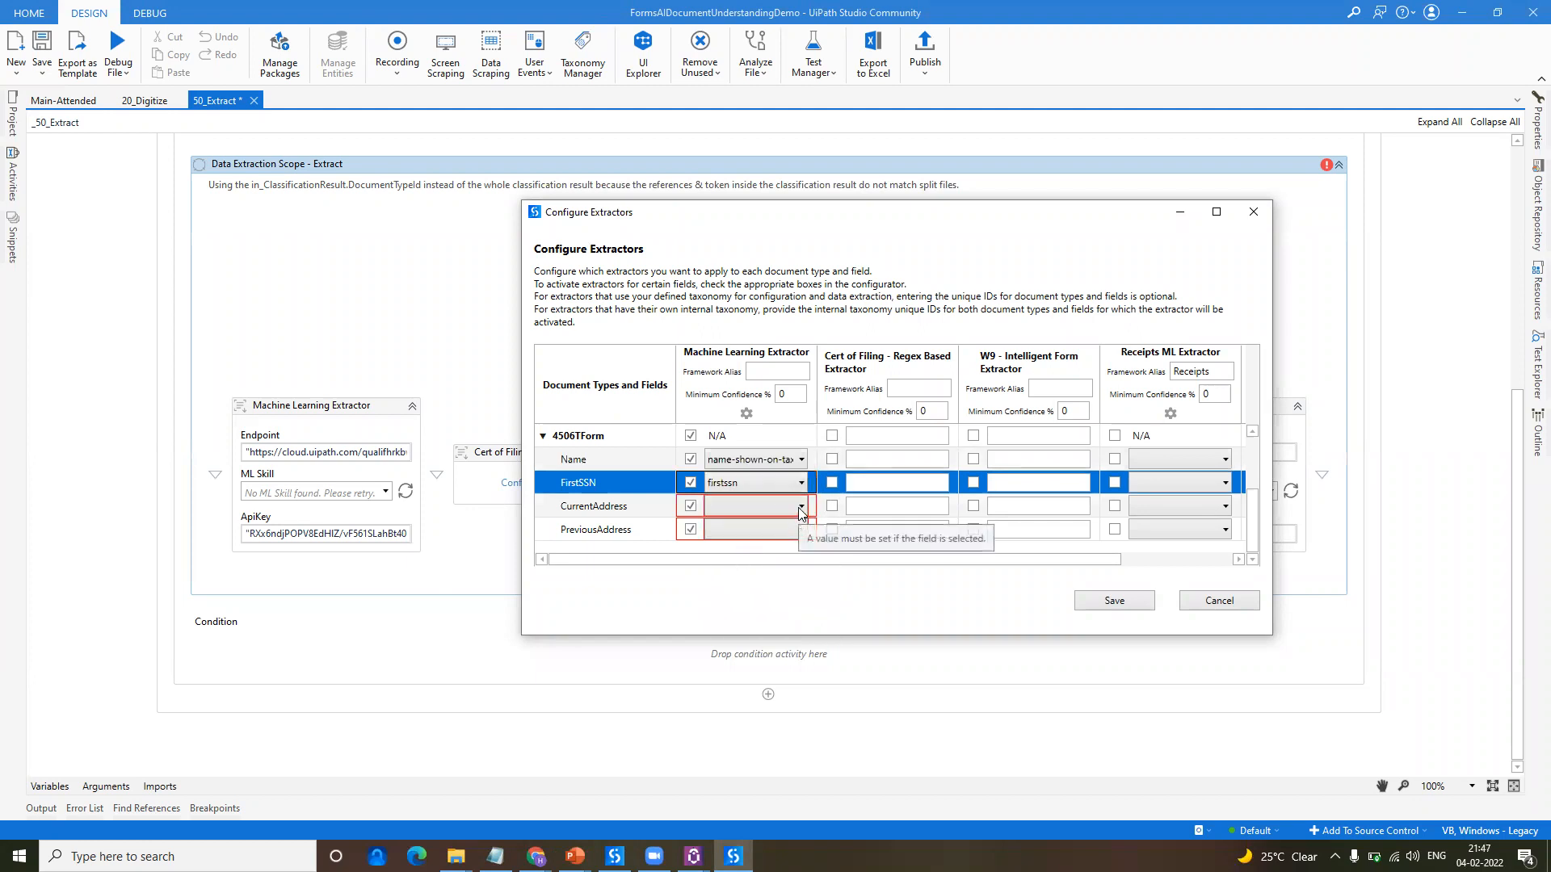
Step: Map CurrentAddress to current-name-address and PreviousAddress to previous-address-shown, and save the extractor configuration and the workflow
{"action": "left_click", "coordinate": [799, 508]}
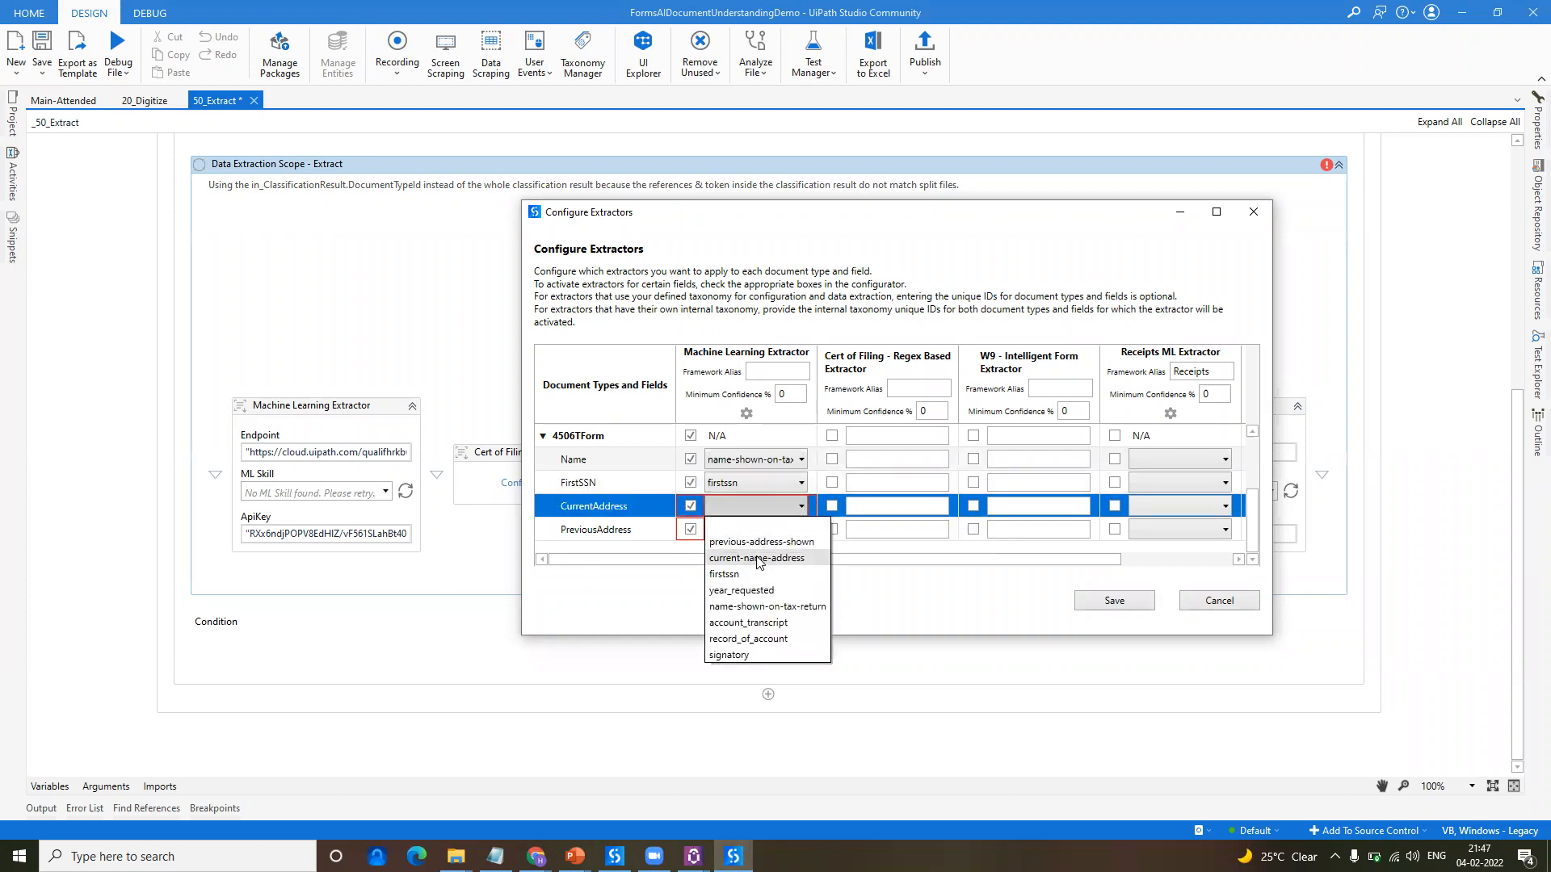
{"action": "left_click", "coordinate": [756, 557]}
{"action": "left_click", "coordinate": [791, 534]}
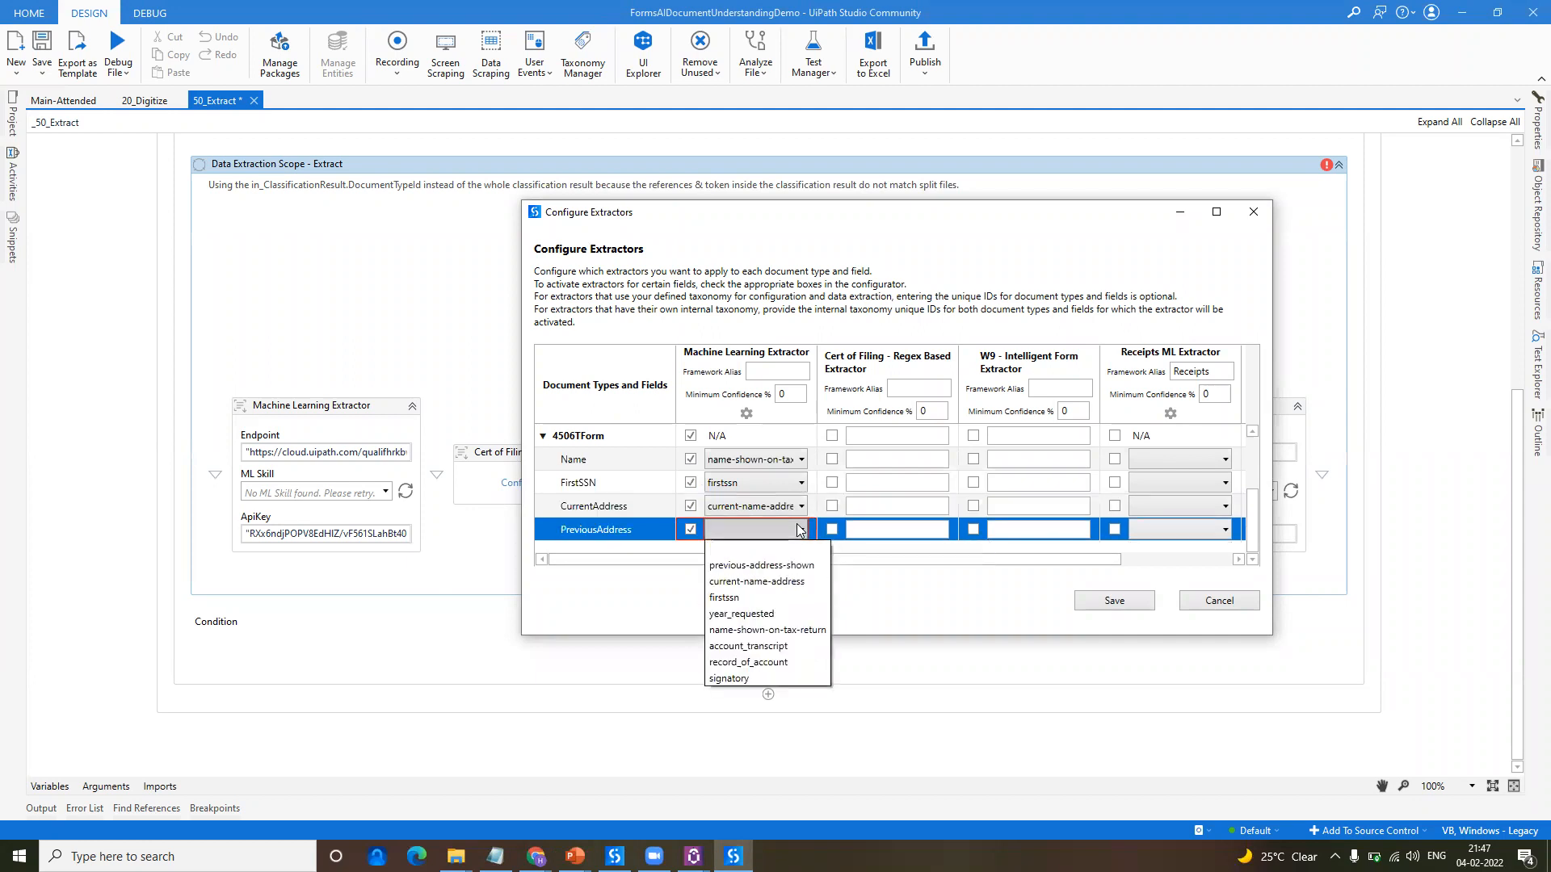
{"action": "left_click", "coordinate": [766, 567]}
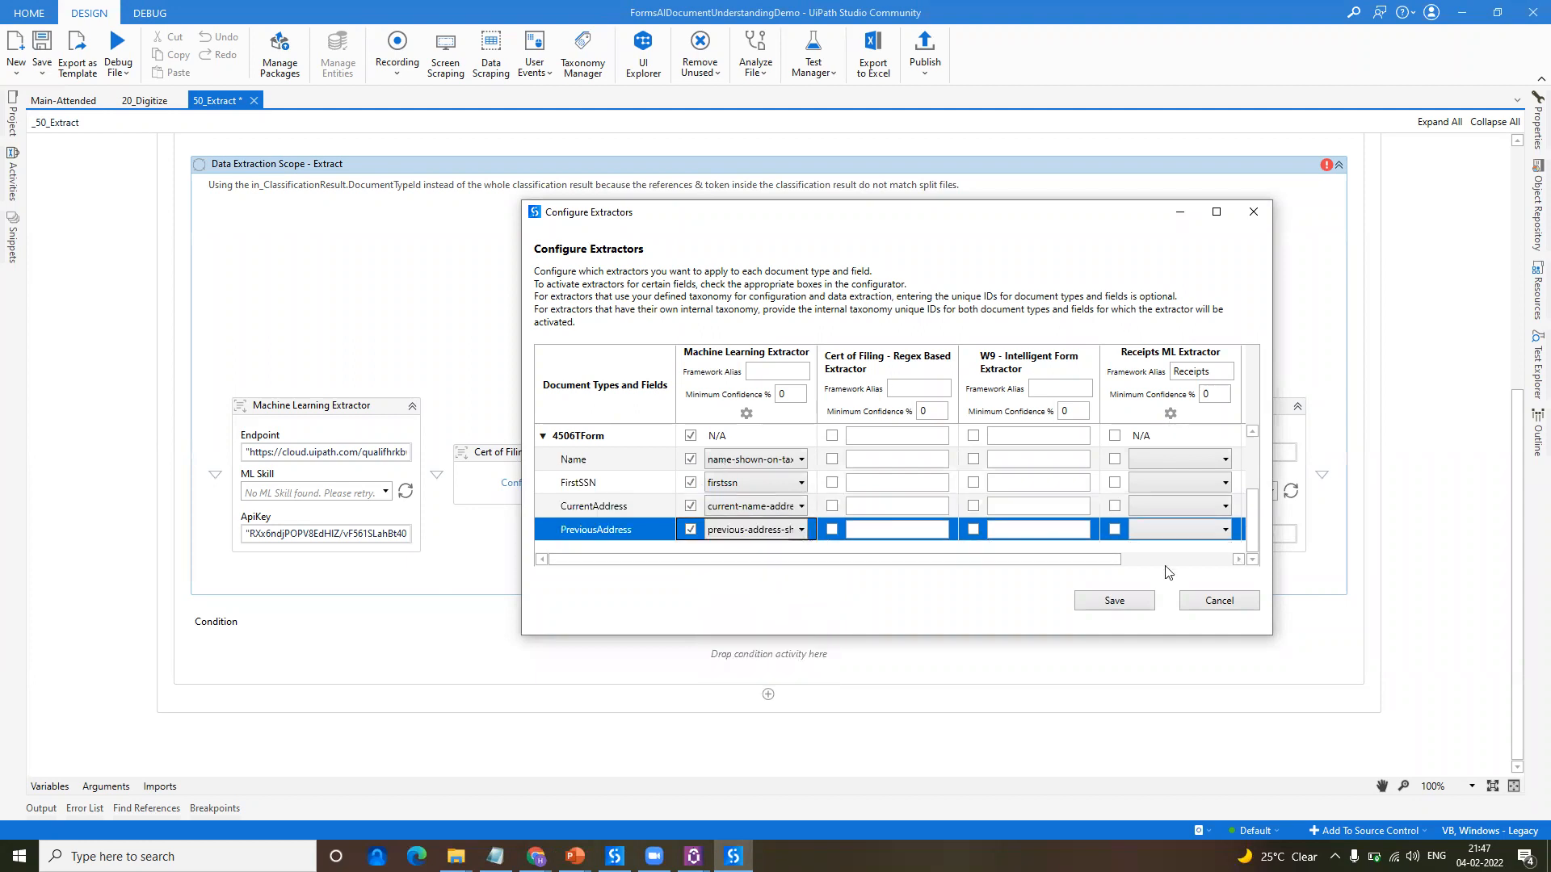
{"action": "left_click", "coordinate": [1137, 600]}
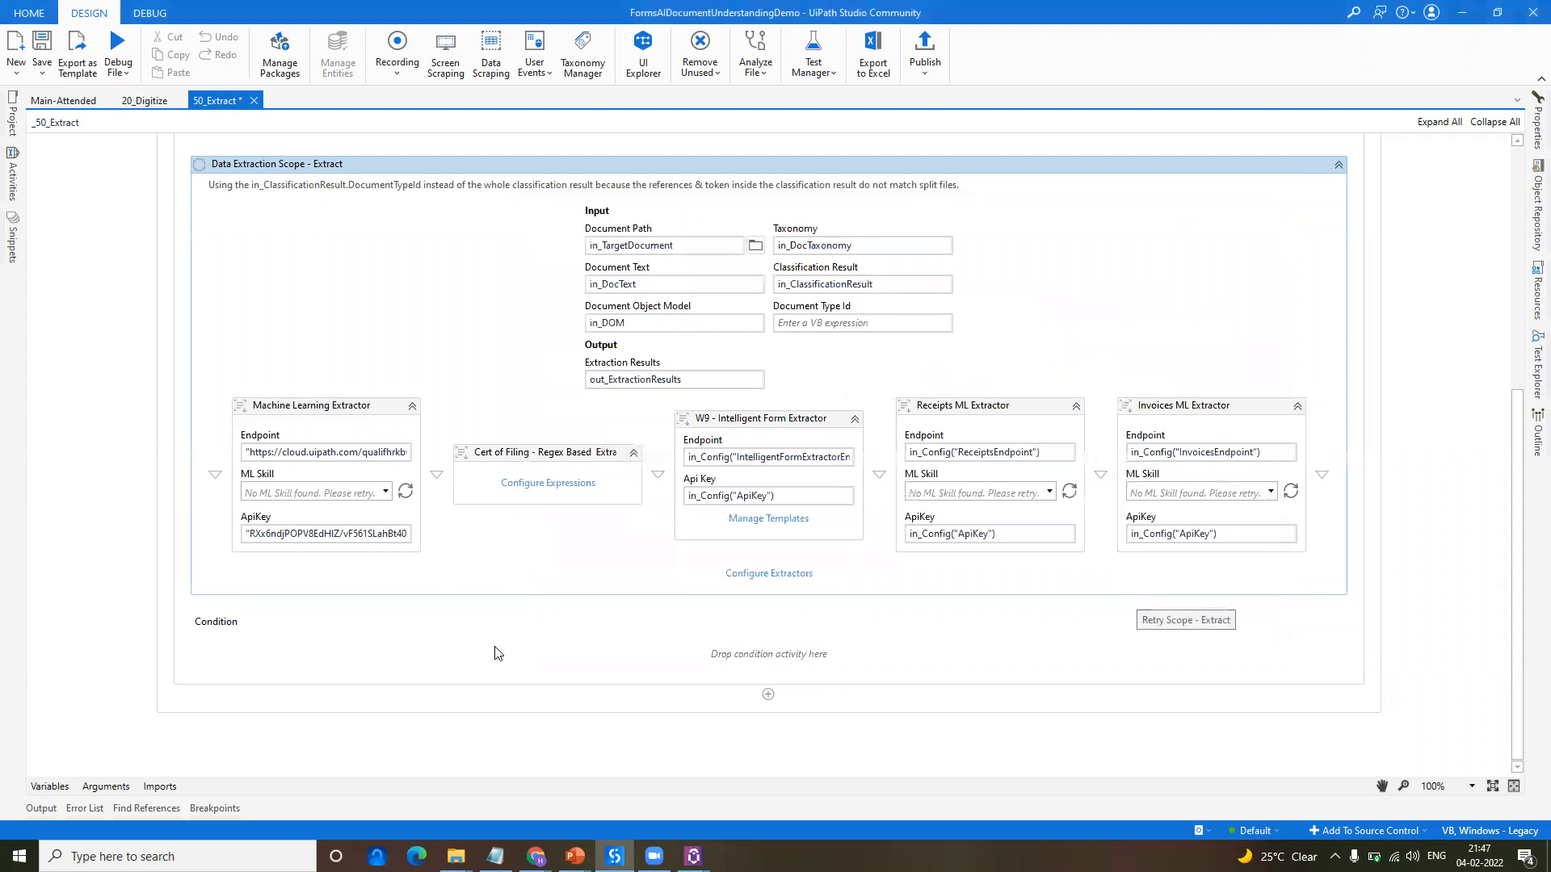
{"action": "key", "text": "ctrl+s"}
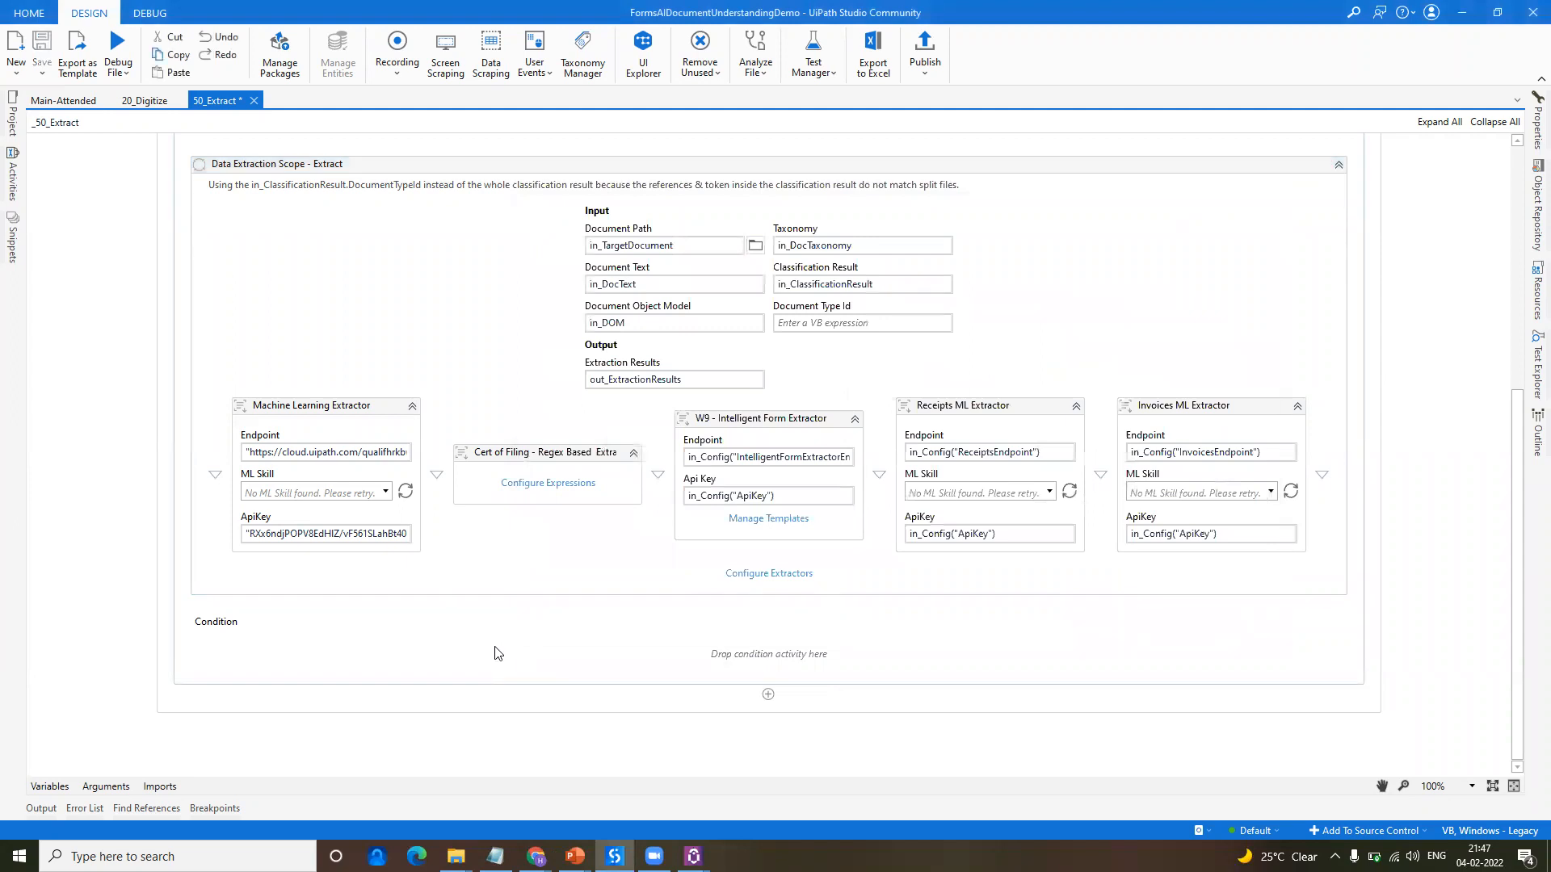
Step: Open the Config workbook from the project's Data folder in Excel and examine its Settings and Assets sheets
{"action": "left_click", "coordinate": [301, 453]}
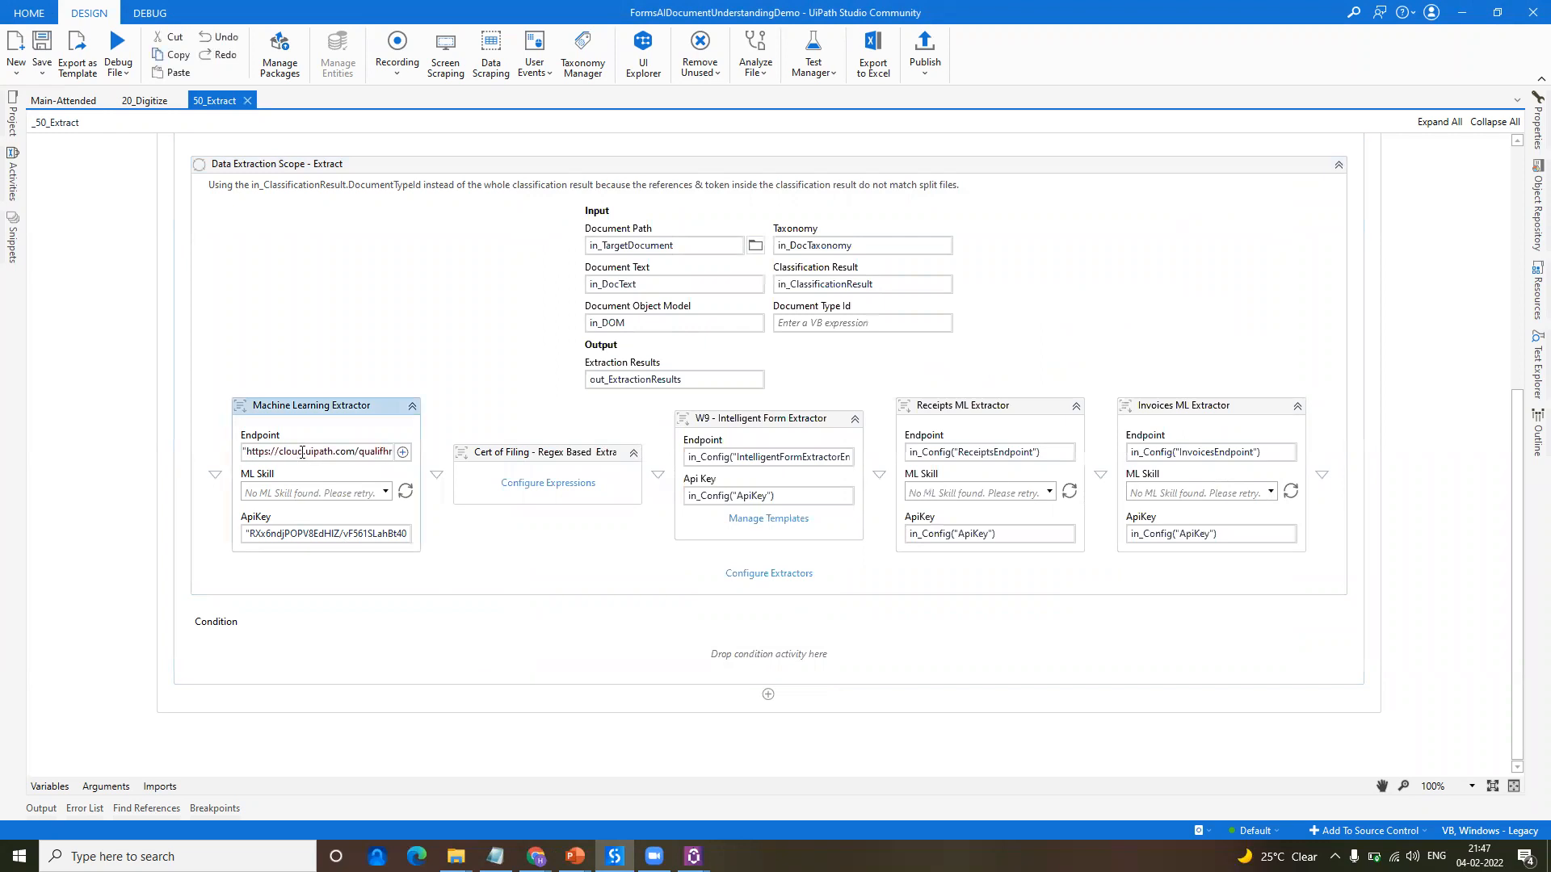
{"action": "left_click", "coordinate": [12, 113]}
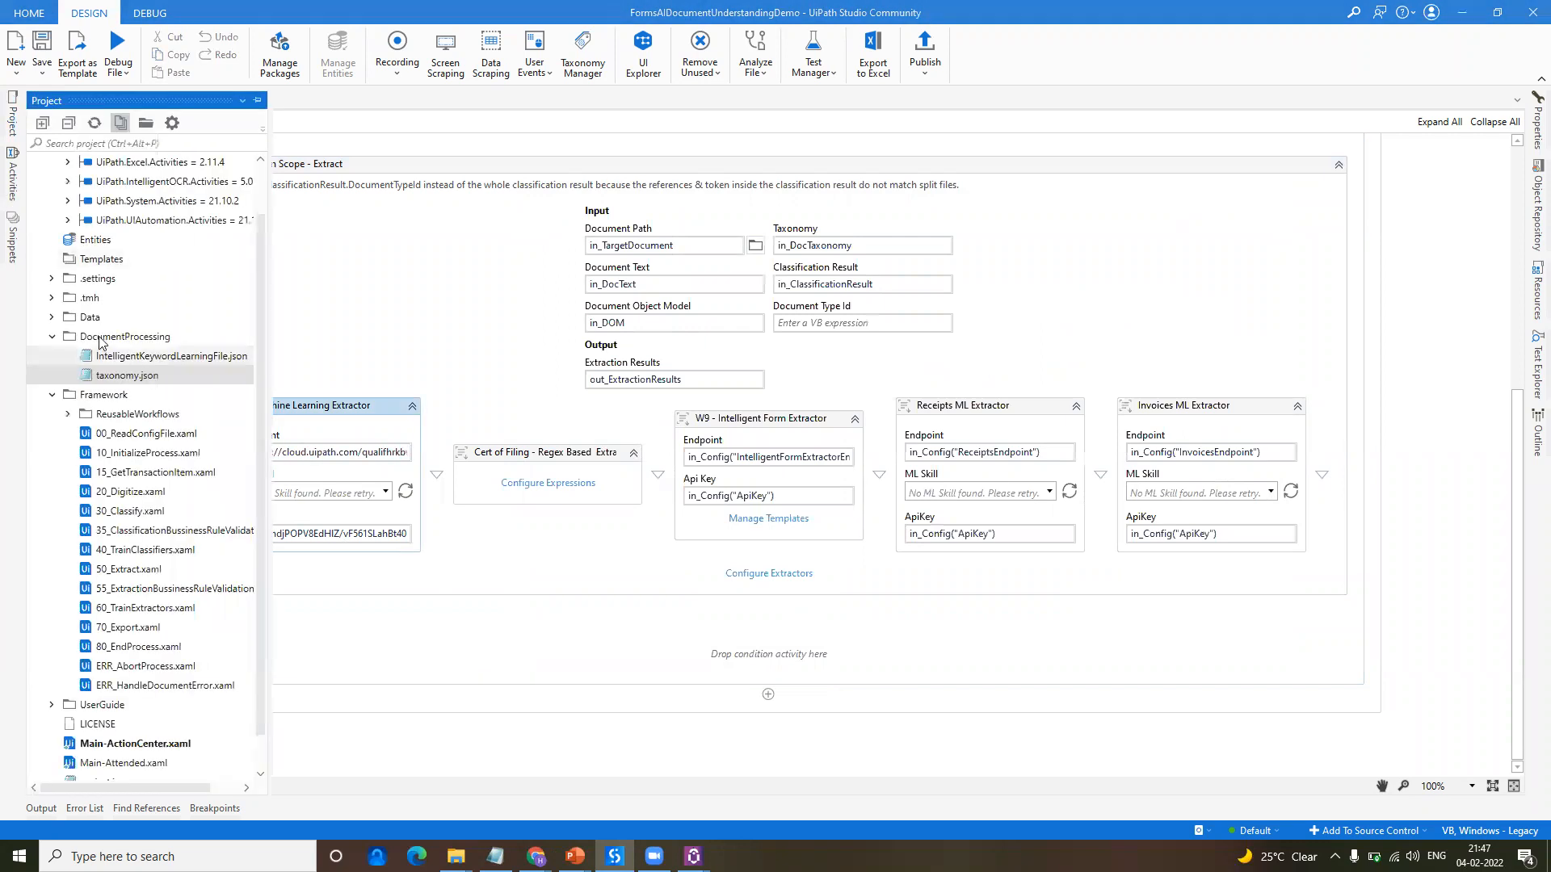
{"action": "left_click", "coordinate": [54, 319]}
{"action": "double_click", "coordinate": [91, 376]}
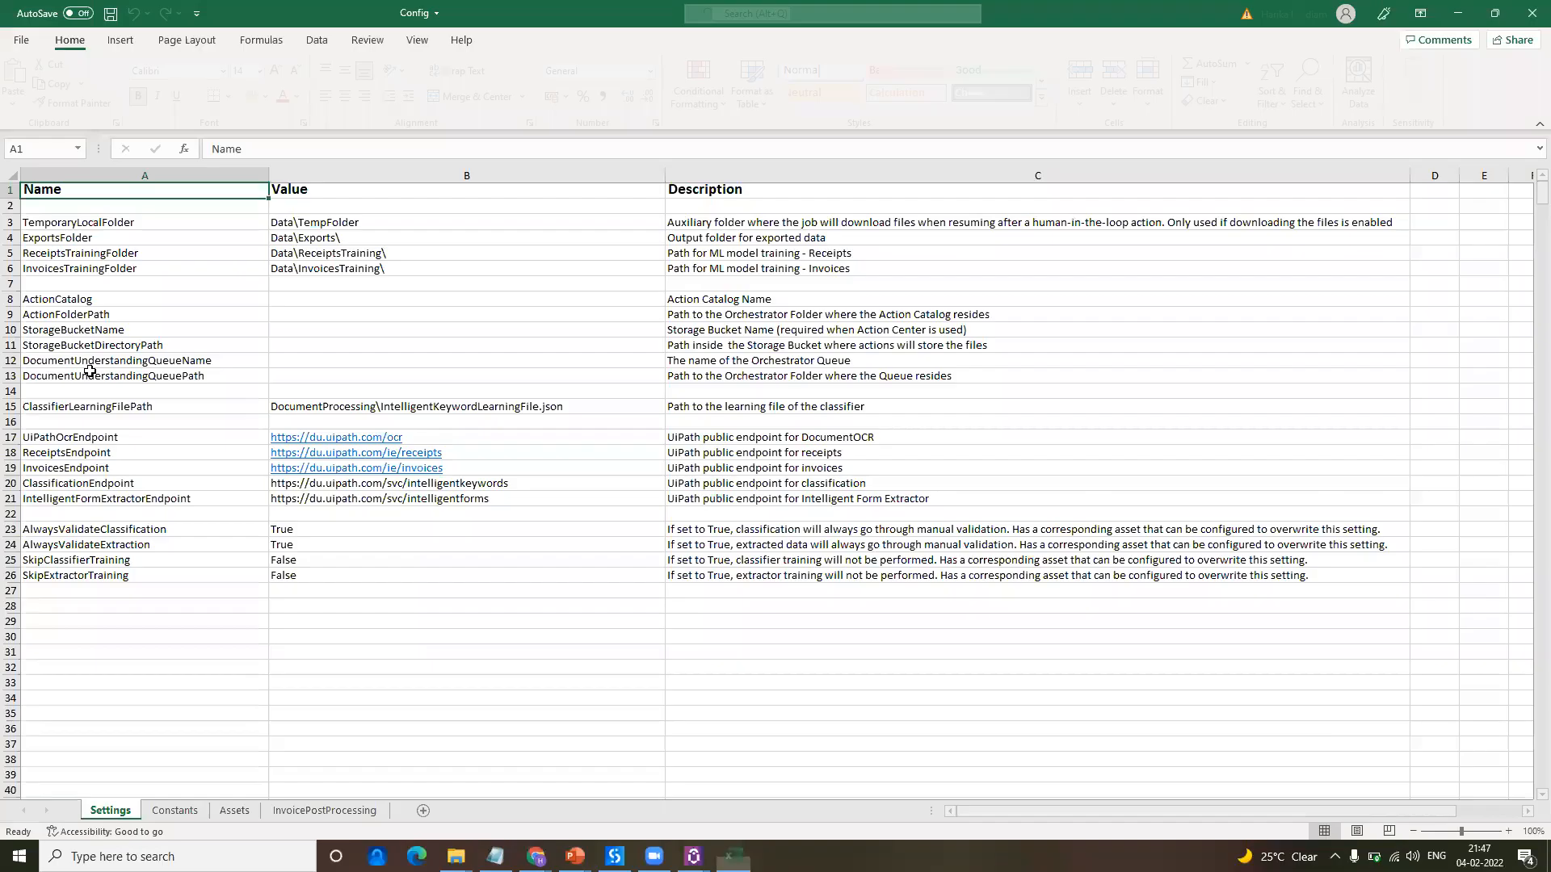
{"action": "left_click", "coordinate": [122, 612]}
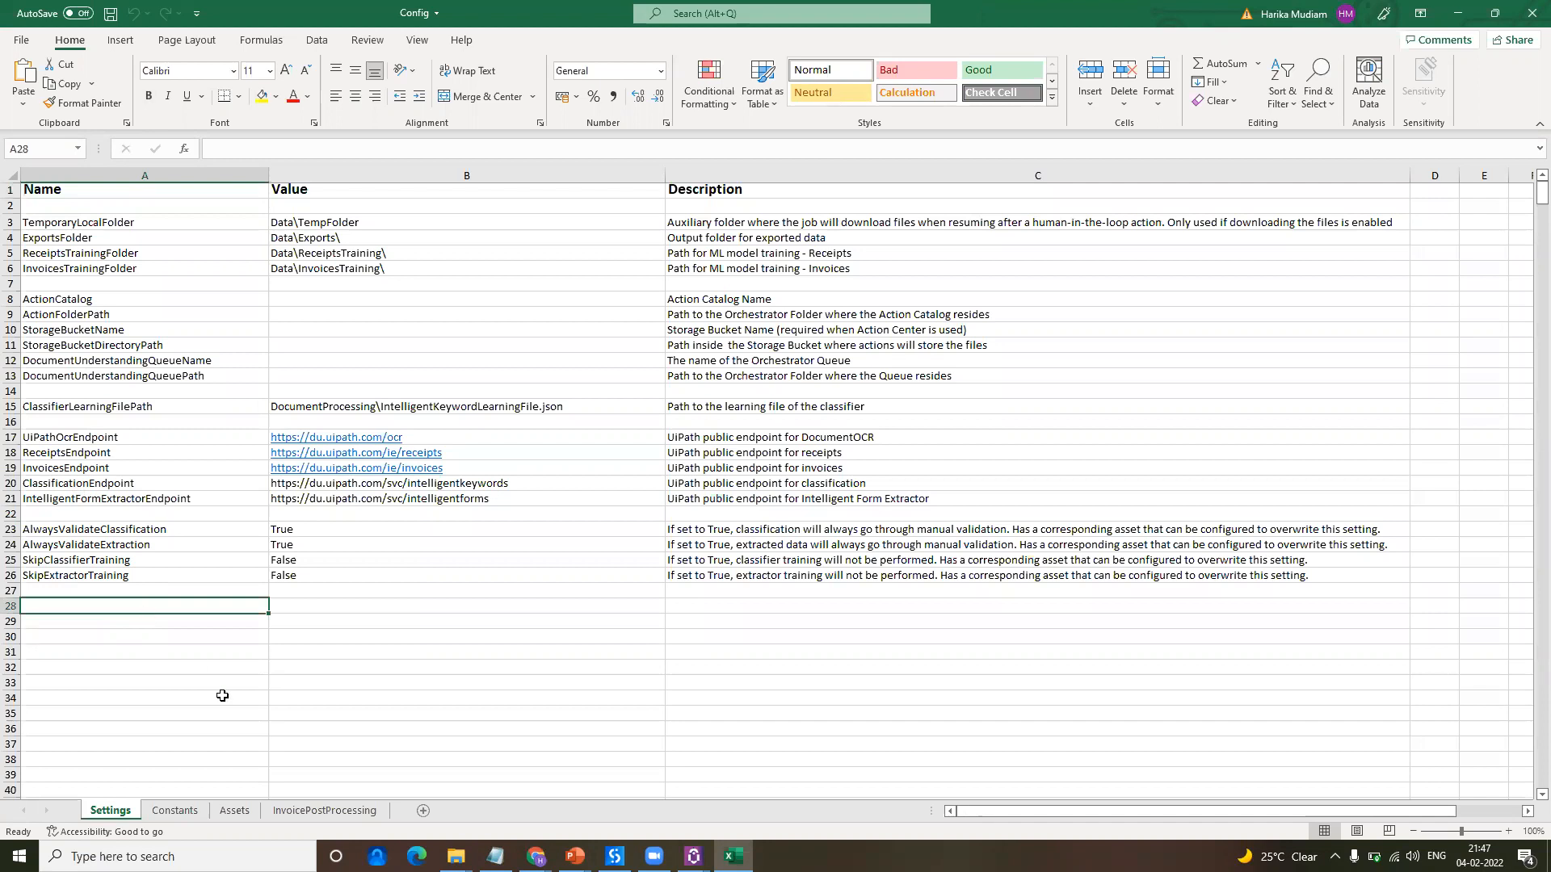
{"action": "left_click", "coordinate": [234, 811]}
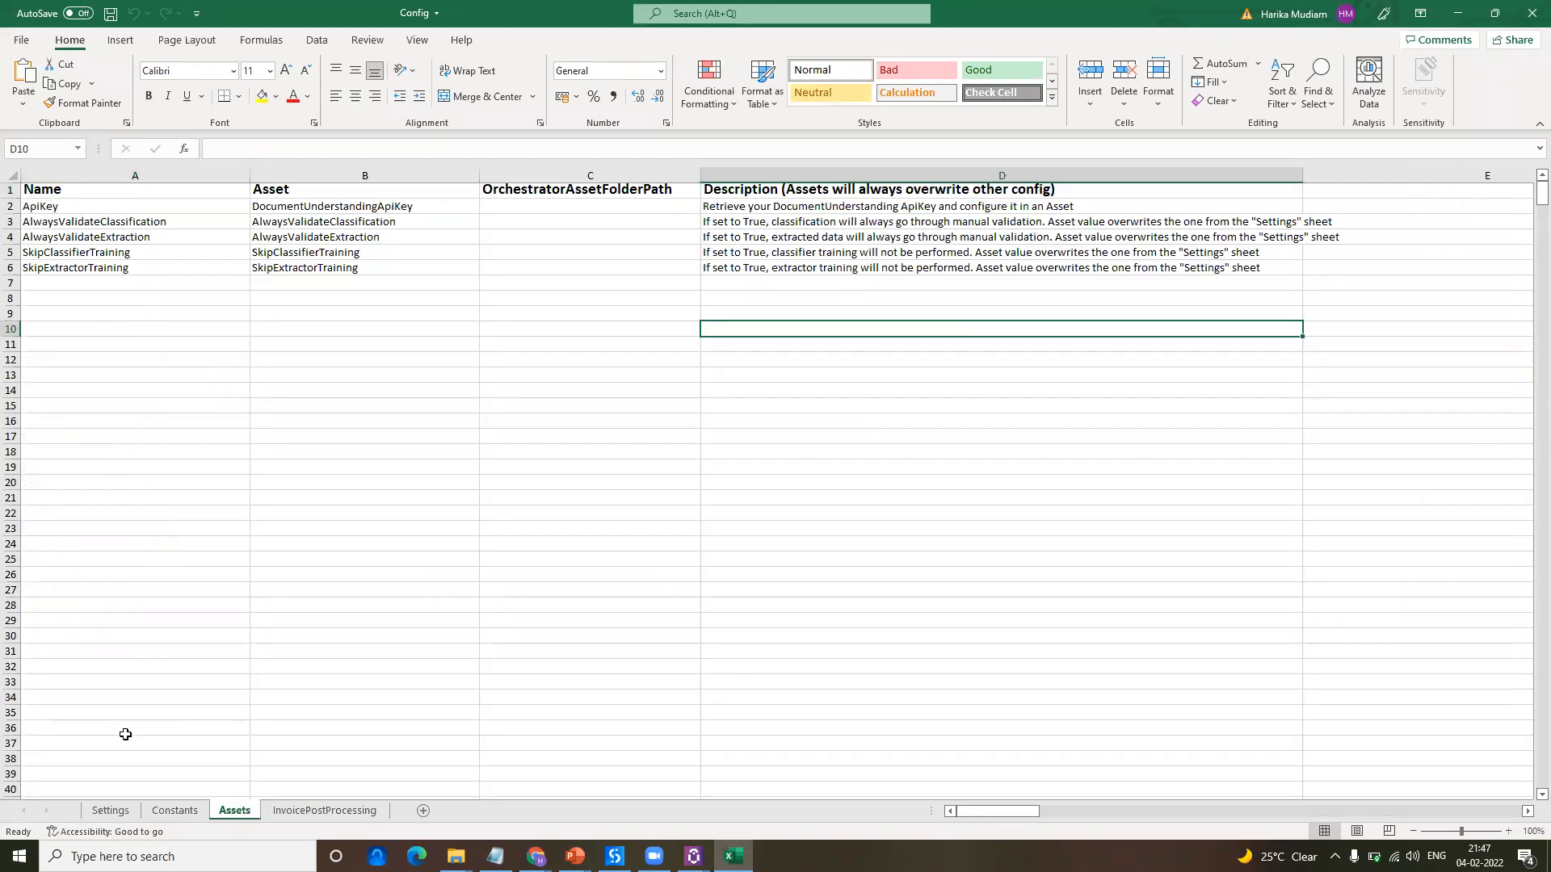
Step: Examine the Settings sheet of the Config workbook and the ApiKey entry on its Assets sheet
{"action": "left_click", "coordinate": [109, 813]}
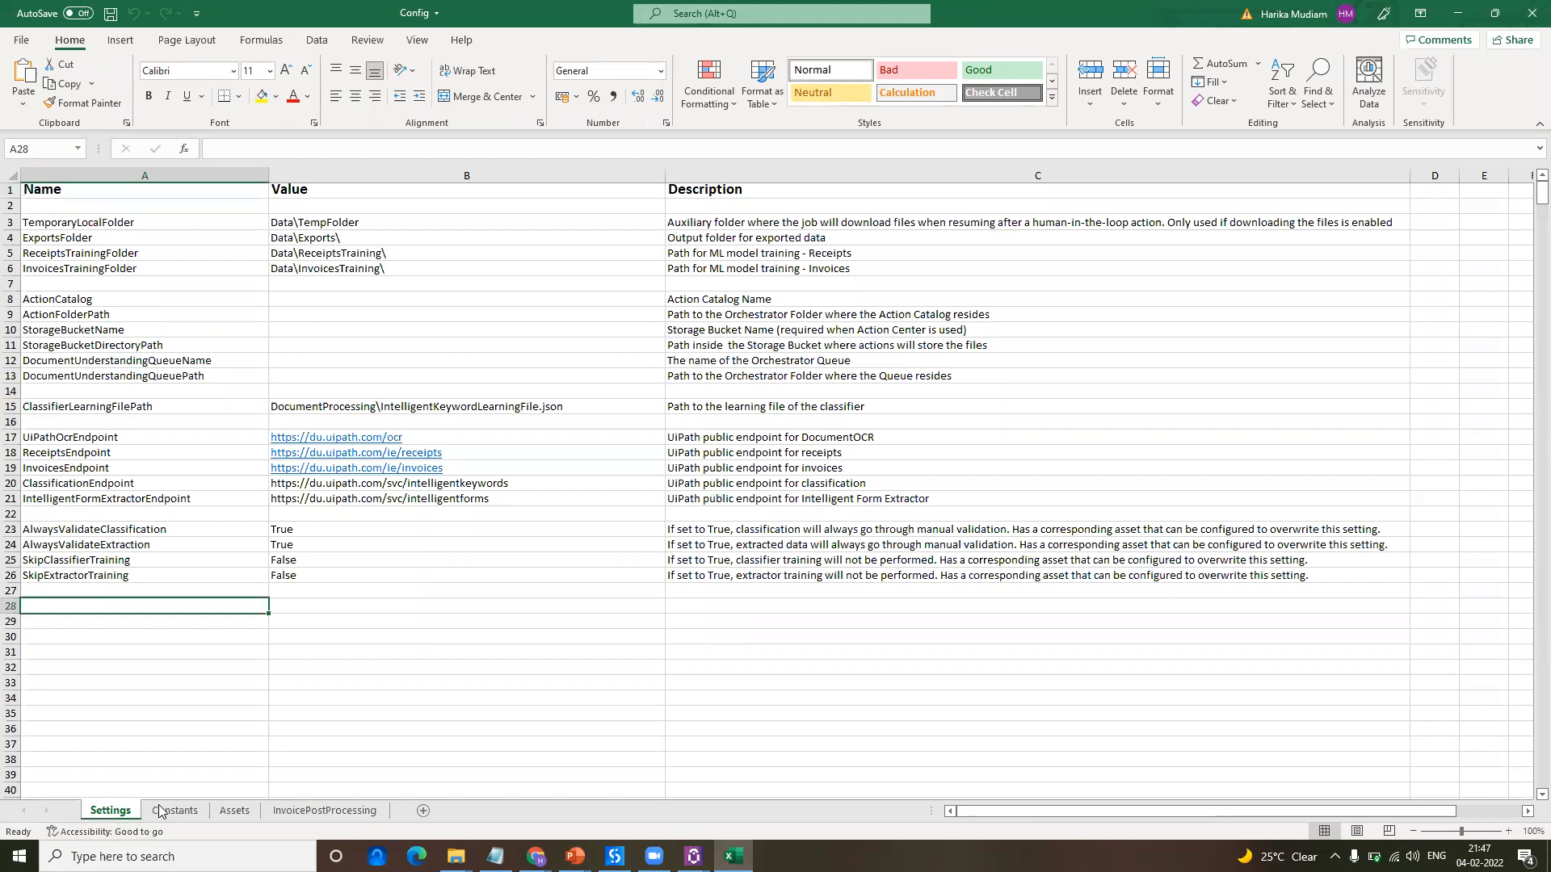
{"action": "left_click", "coordinate": [229, 812]}
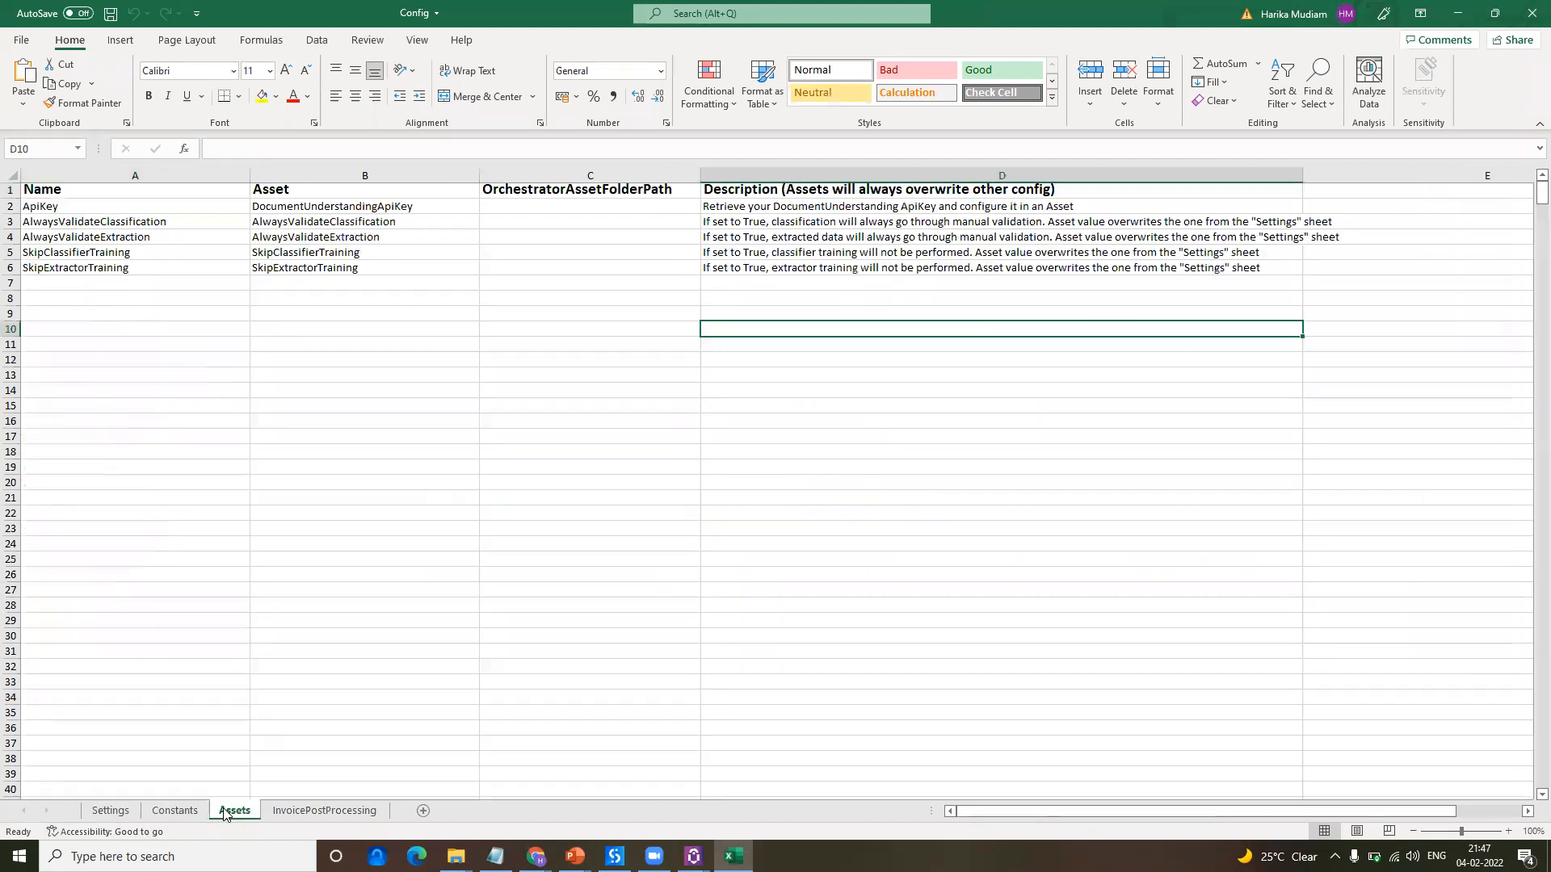
{"action": "left_click", "coordinate": [119, 212]}
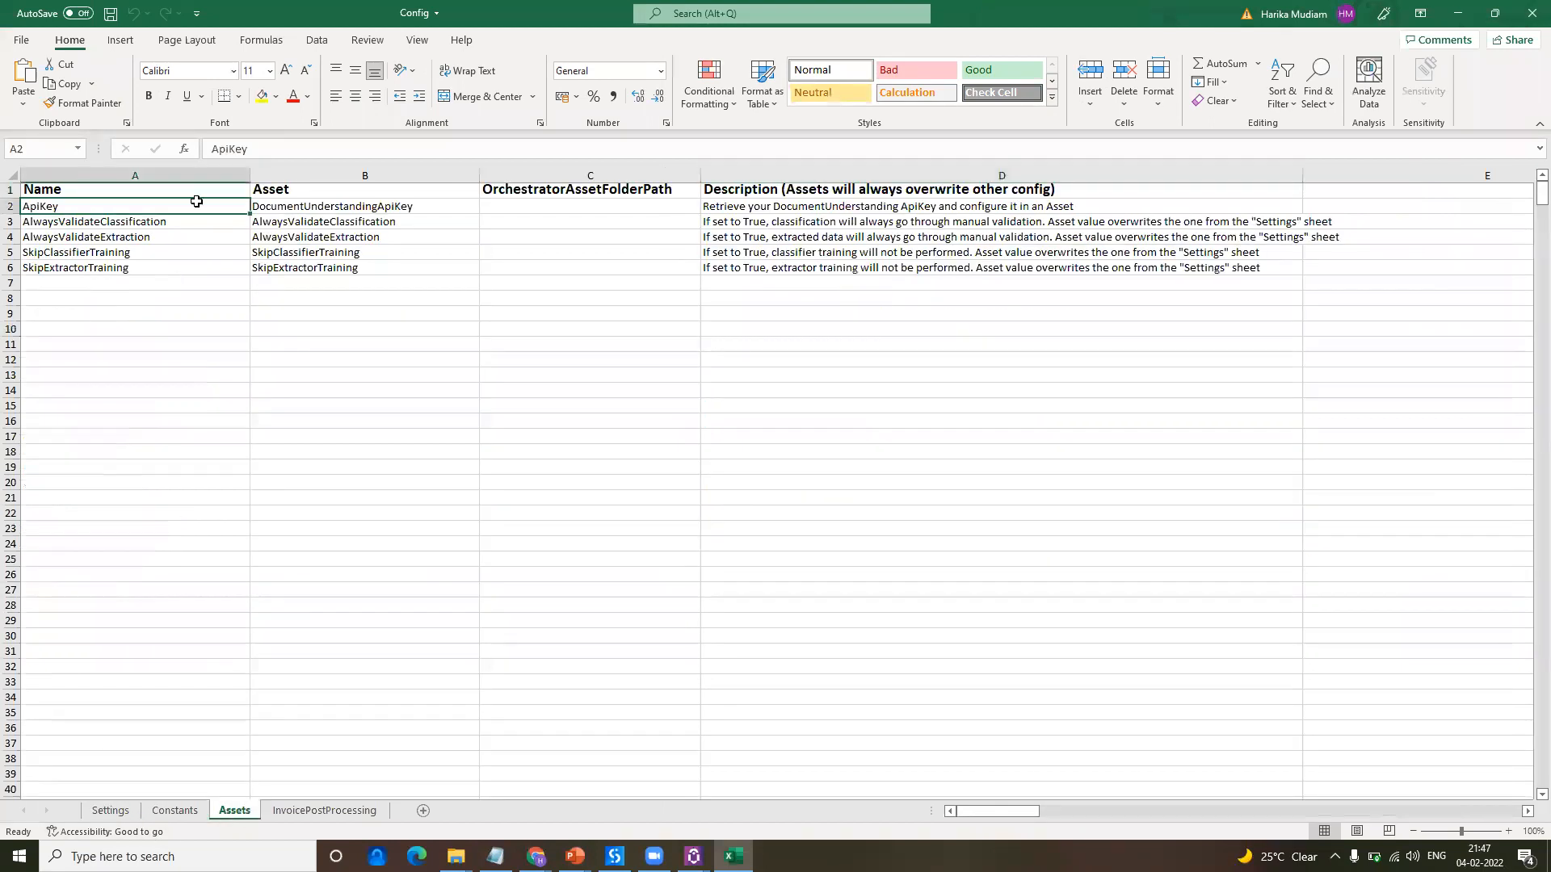
{"action": "left_click", "coordinate": [132, 209]}
Step: Return to UiPath Studio and set the Machine Learning Extractor's ApiKey to in_Config("ApiKey"), copied from the W9 Intelligent Form Extractor
{"action": "left_click", "coordinate": [1458, 13]}
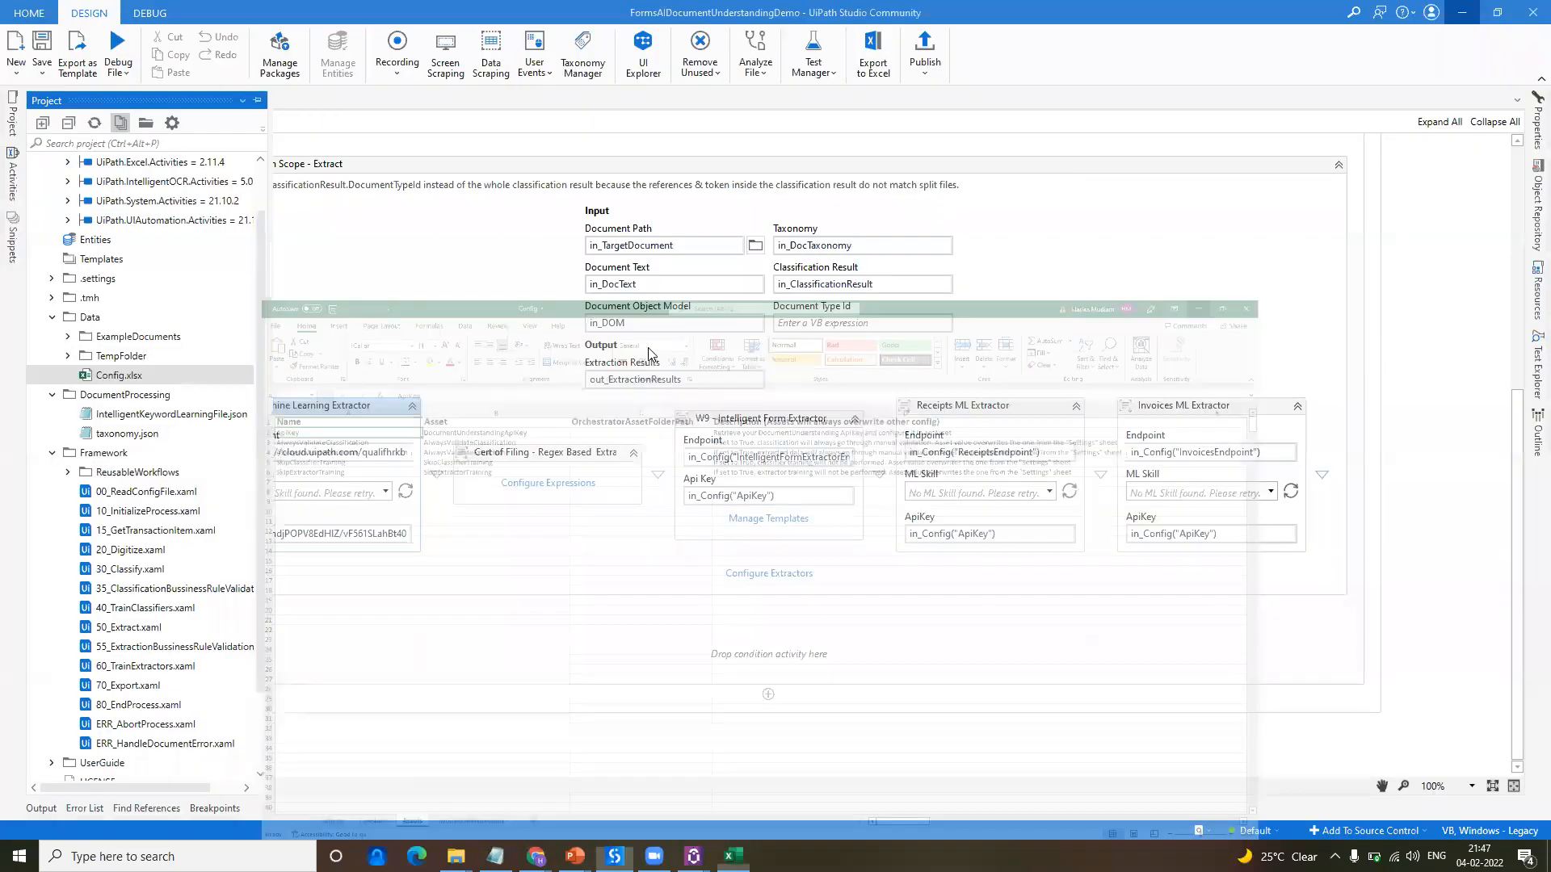
{"action": "left_click", "coordinate": [339, 534]}
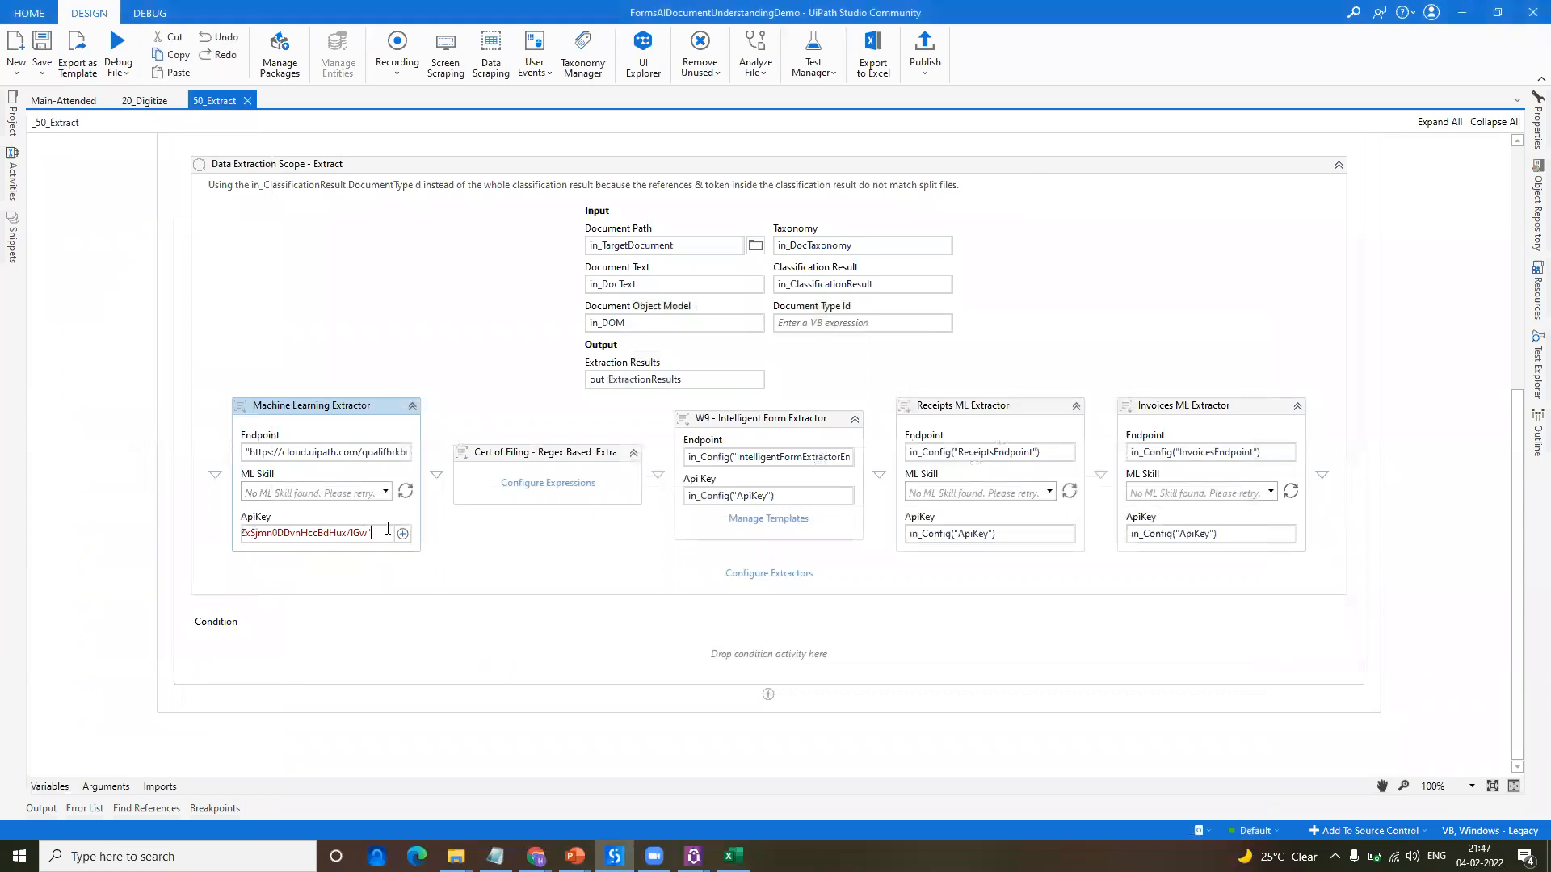
{"action": "left_click", "coordinate": [809, 495]}
{"action": "key", "text": "ctrl+a"}
{"action": "key", "text": "ctrl+c"}
{"action": "left_click", "coordinate": [264, 534]}
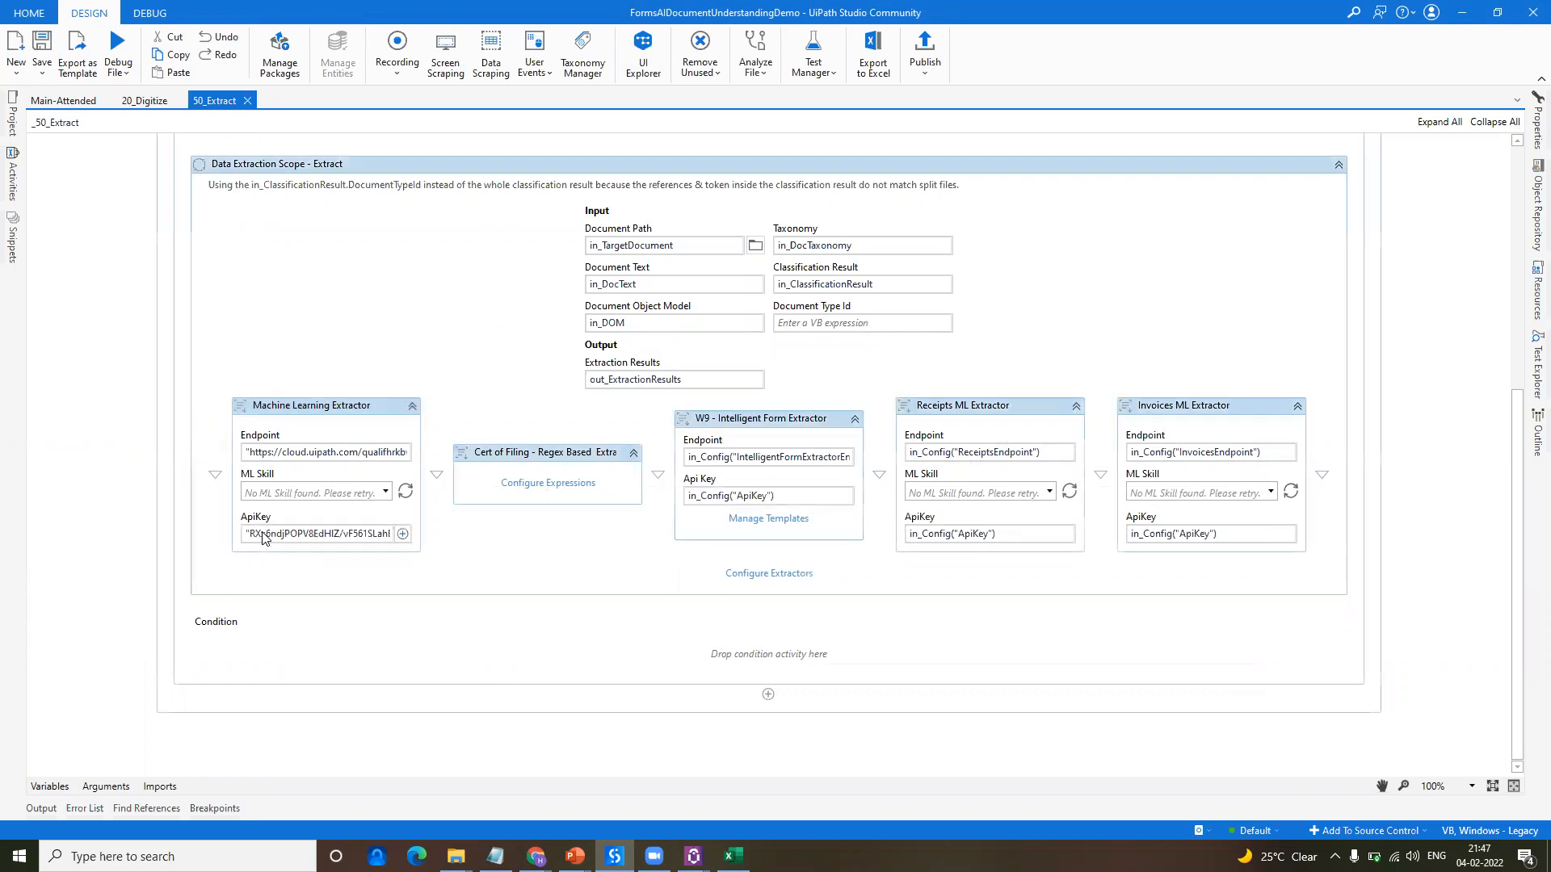
{"action": "key", "text": "ctrl+a"}
{"action": "key", "text": "BackSpace"}
{"action": "key", "text": "ctrl+v"}
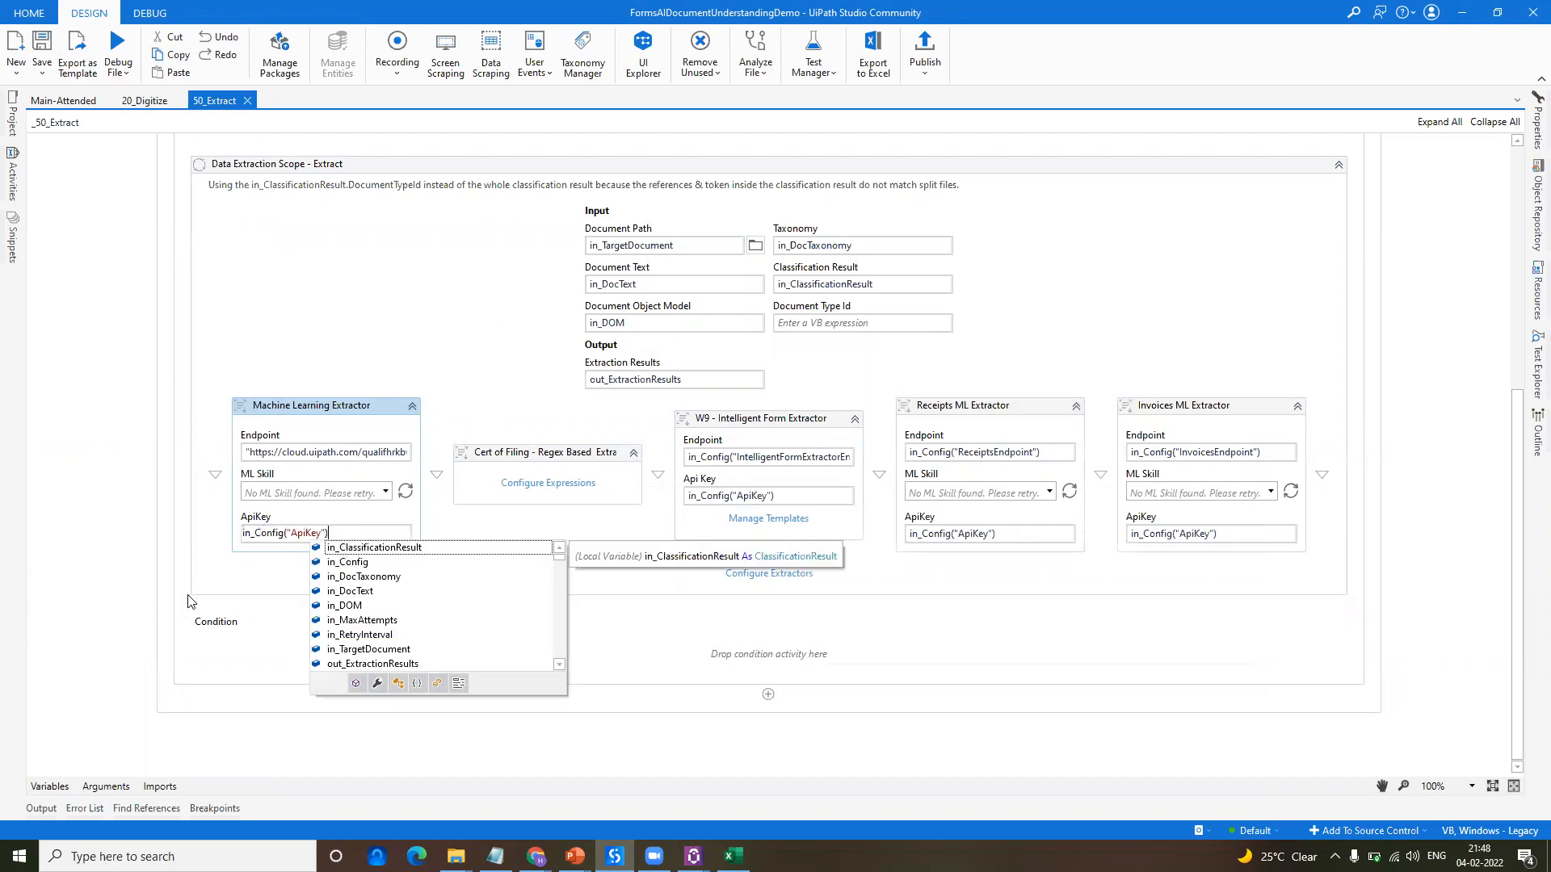
{"action": "left_click", "coordinate": [230, 590]}
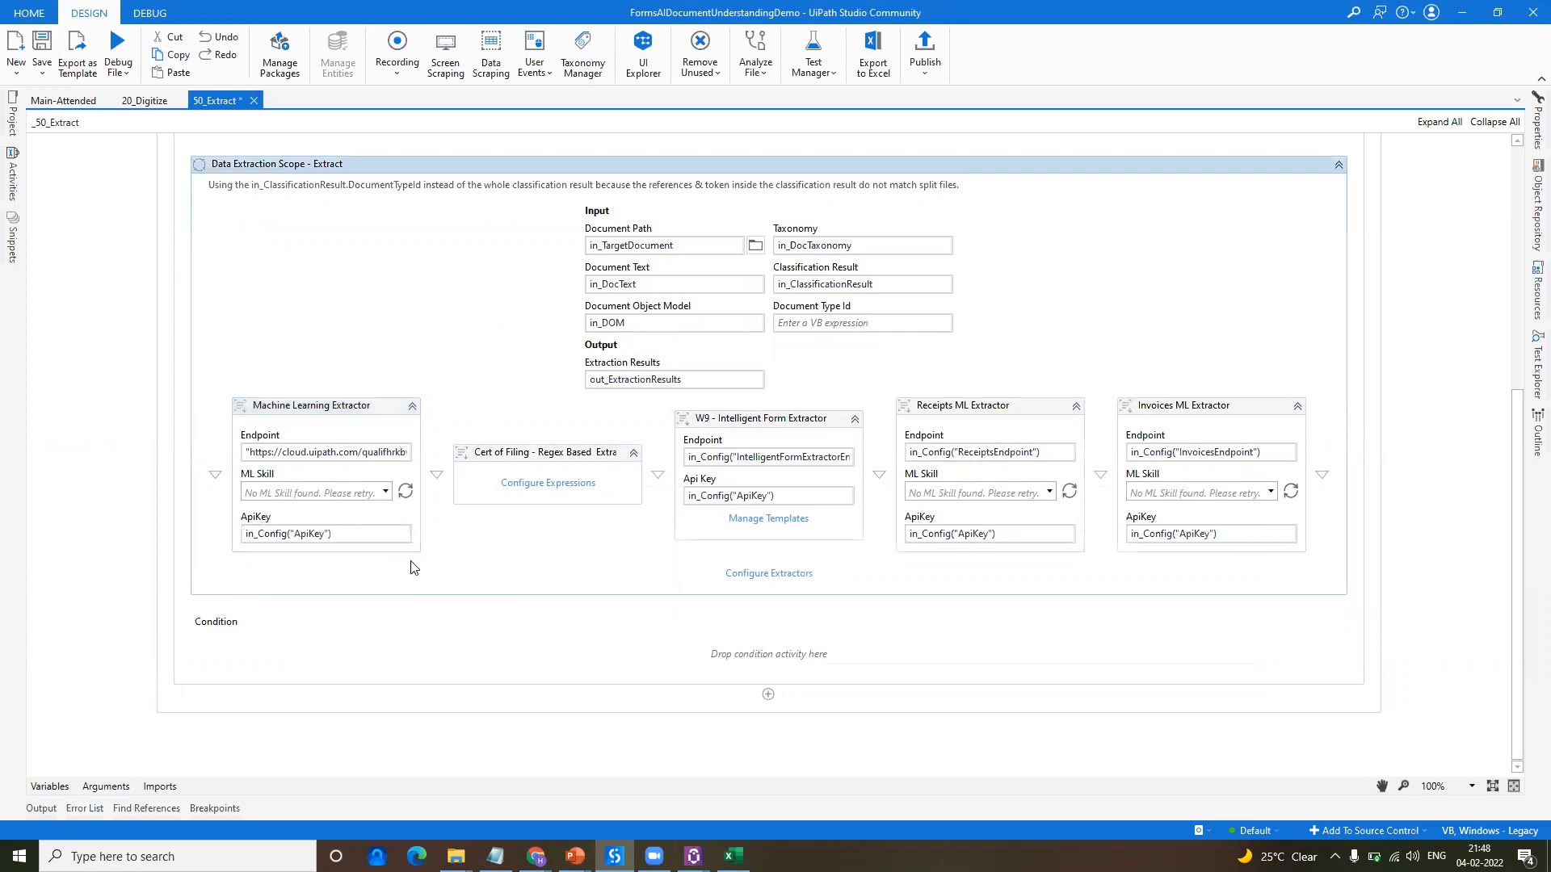
Step: Check the Machine Learning Extractor's endpoint expression and save the 50_Extract workflow
{"action": "left_click", "coordinate": [275, 455]}
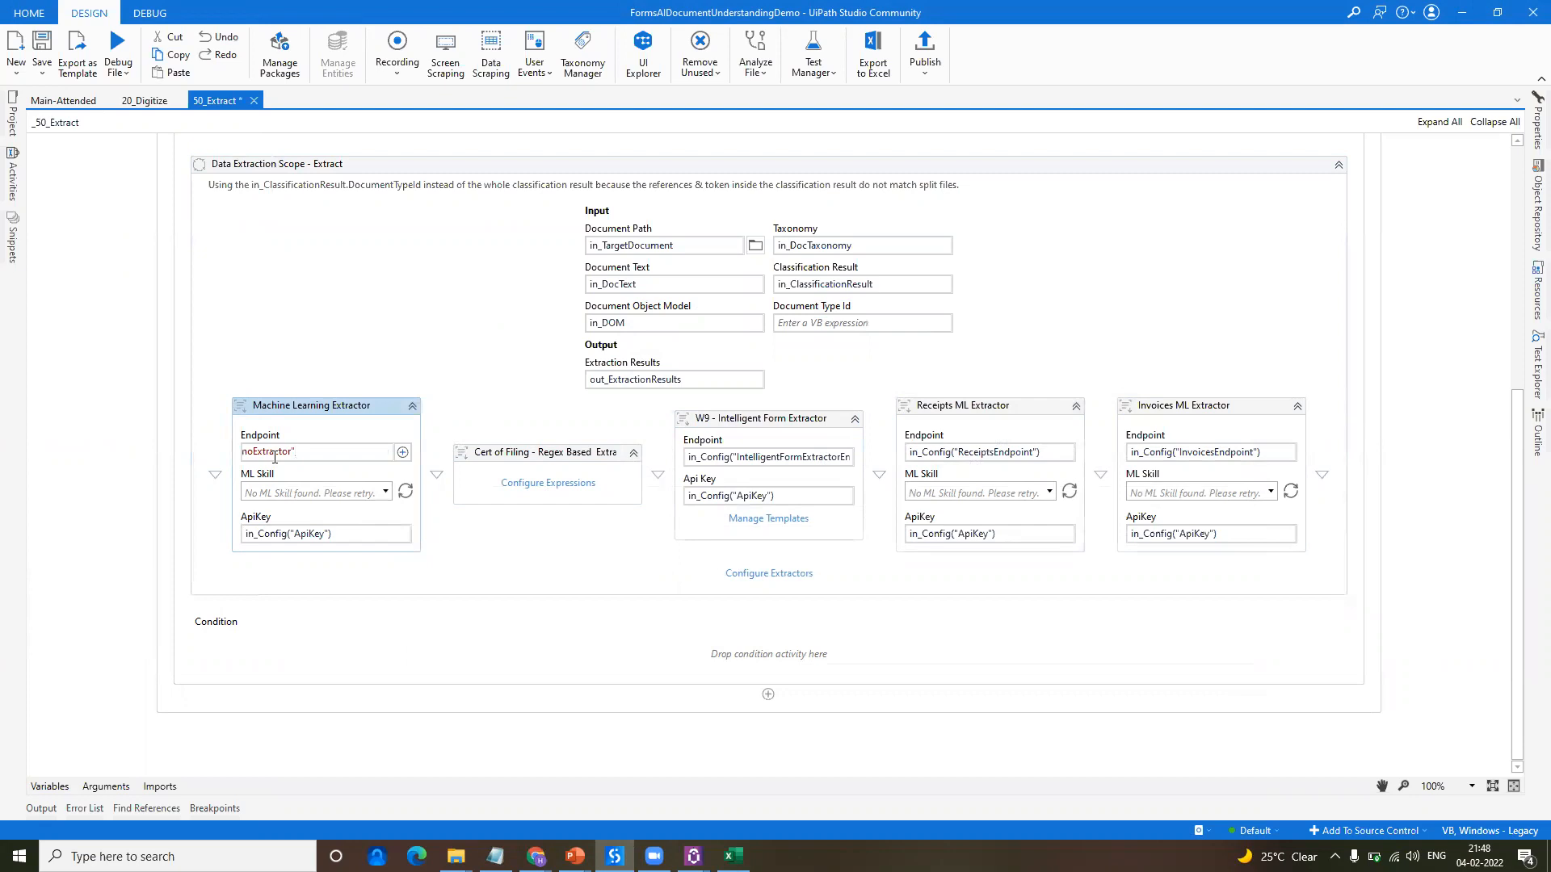
{"action": "left_click", "coordinate": [79, 525]}
{"action": "key", "text": "ctrl+s"}
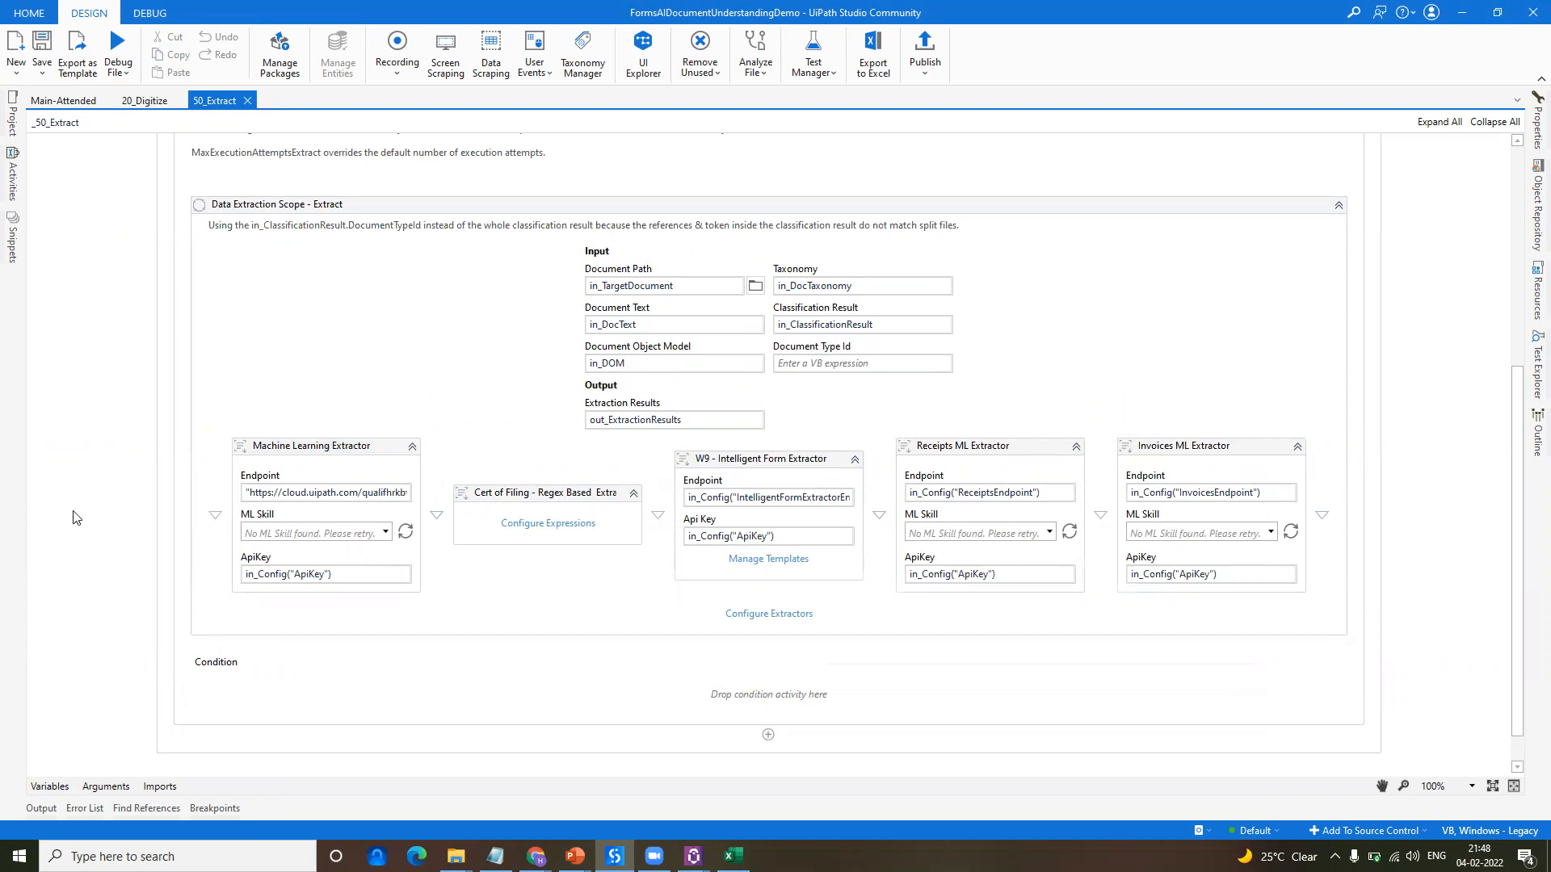
{"action": "left_click", "coordinate": [8, 121]}
{"action": "left_click", "coordinate": [469, 584]}
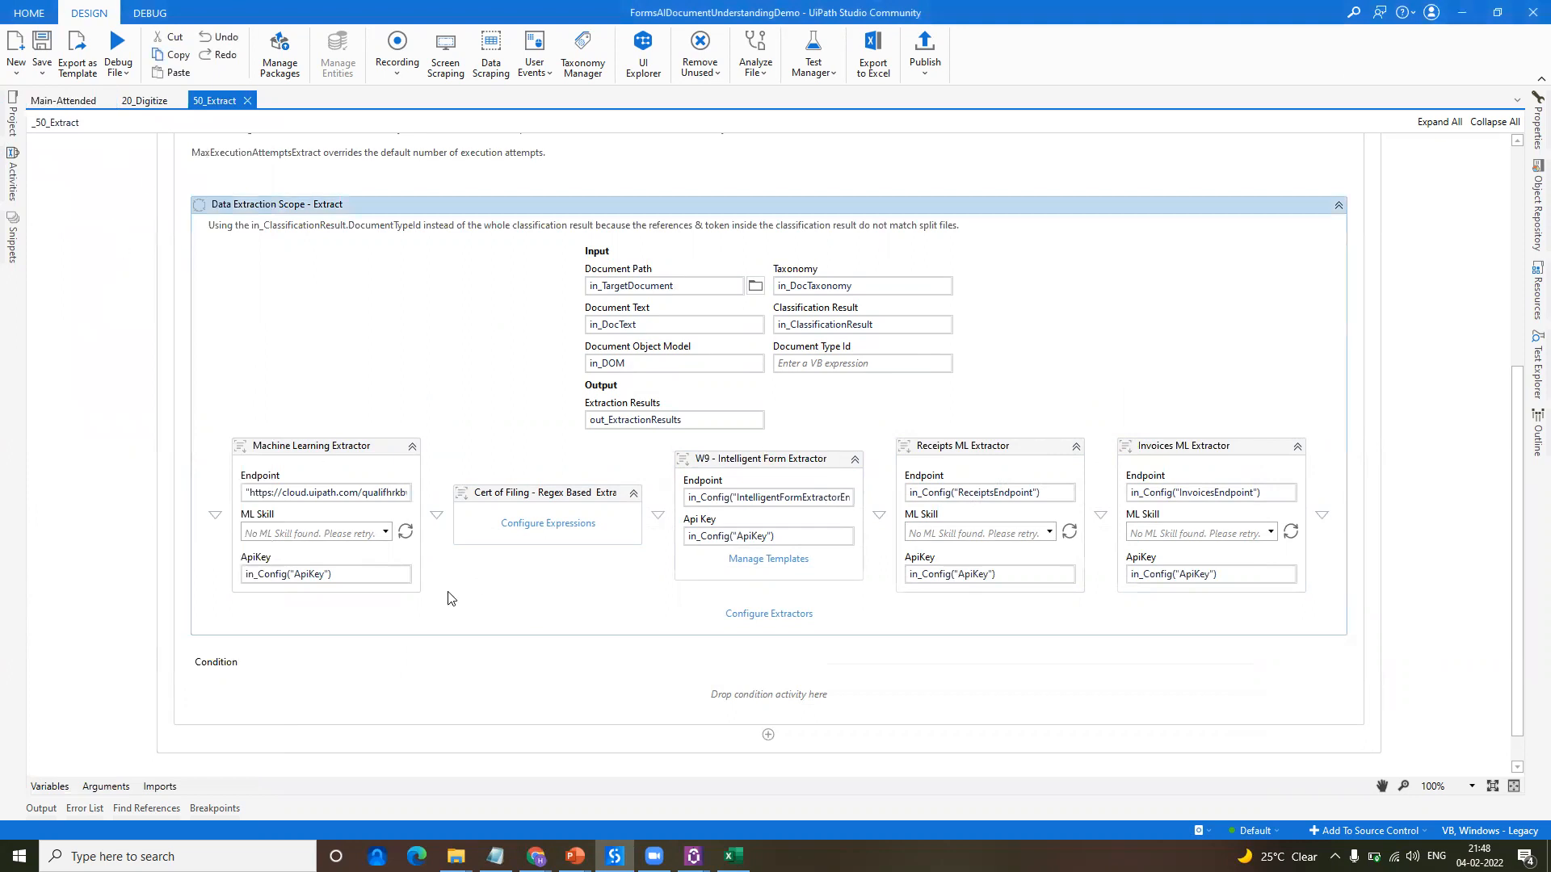
Step: Switch to the Config workbook in Excel and compare the validation and training entries on the Assets sheet with the Settings sheet
{"action": "left_click", "coordinate": [733, 857]}
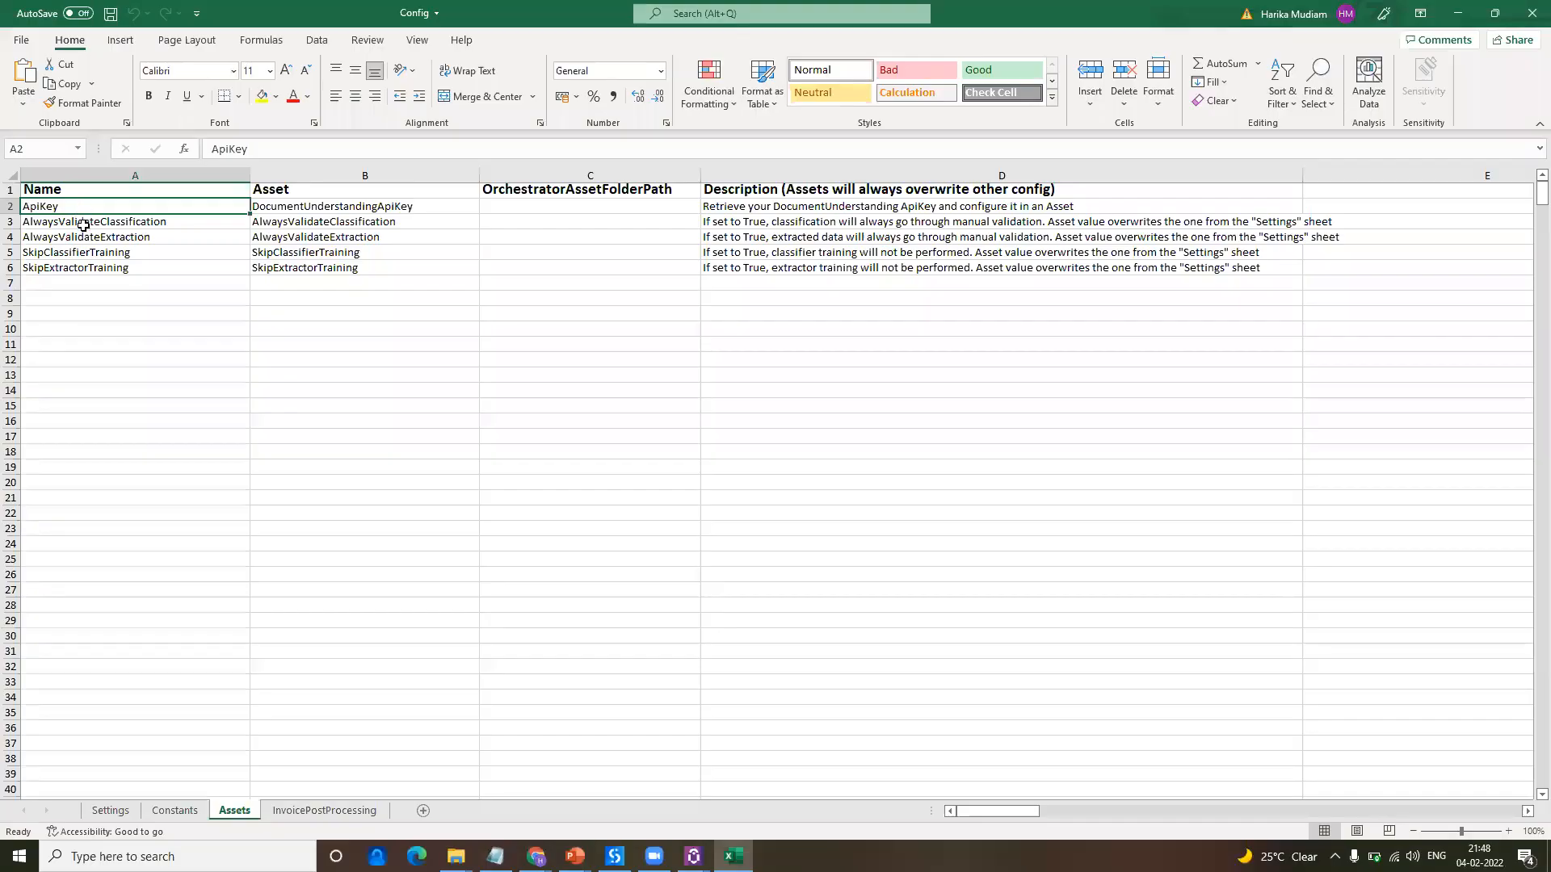
{"action": "left_click_drag", "start_coordinate": [81, 222], "coordinate": [340, 274]}
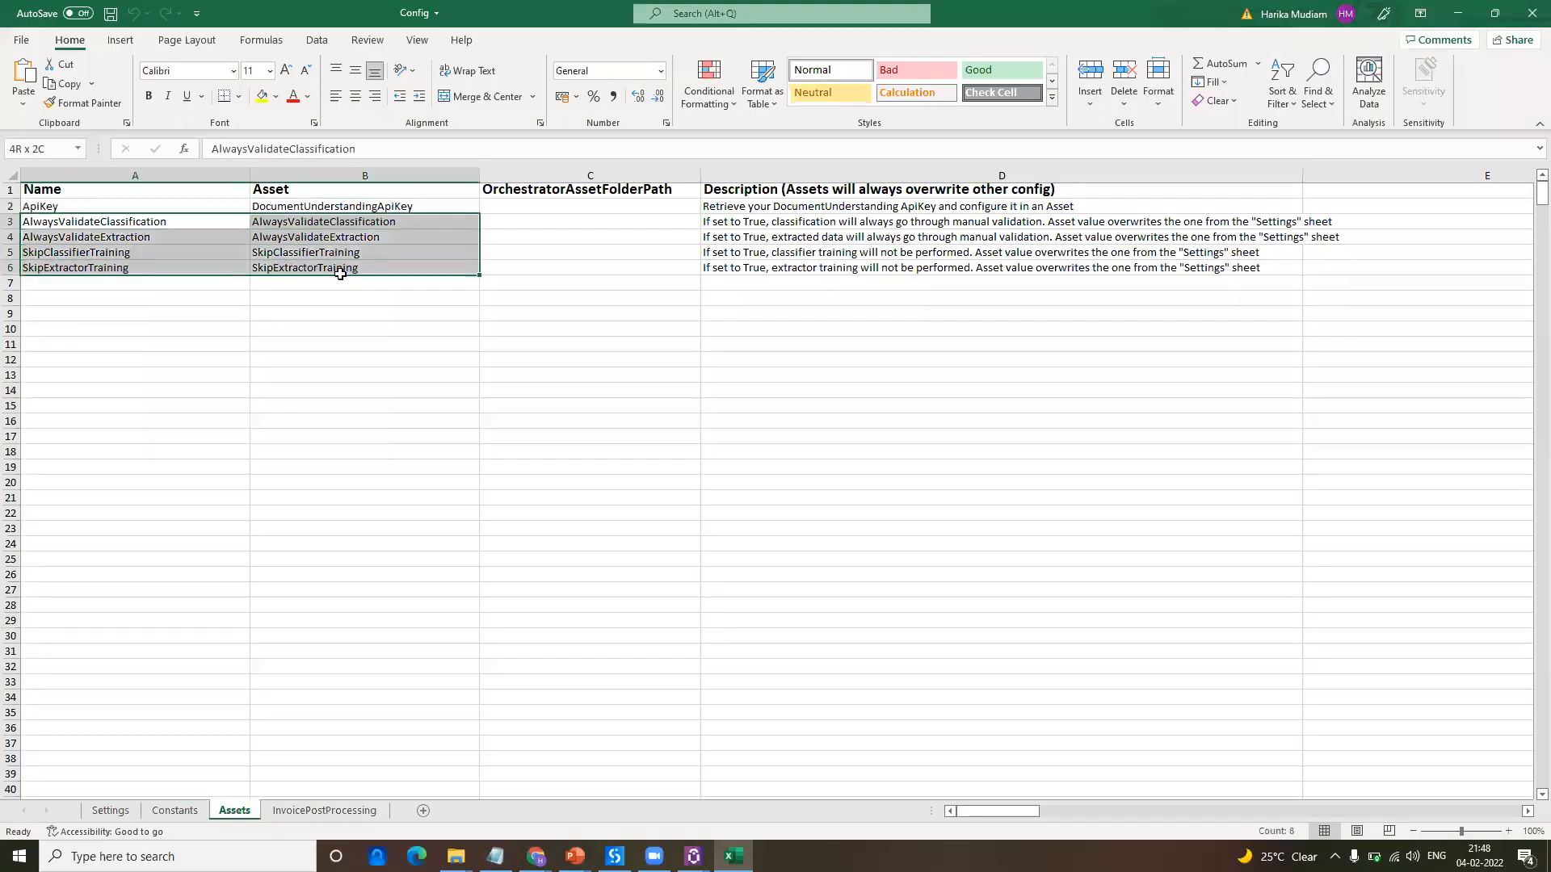
{"action": "left_click", "coordinate": [315, 361]}
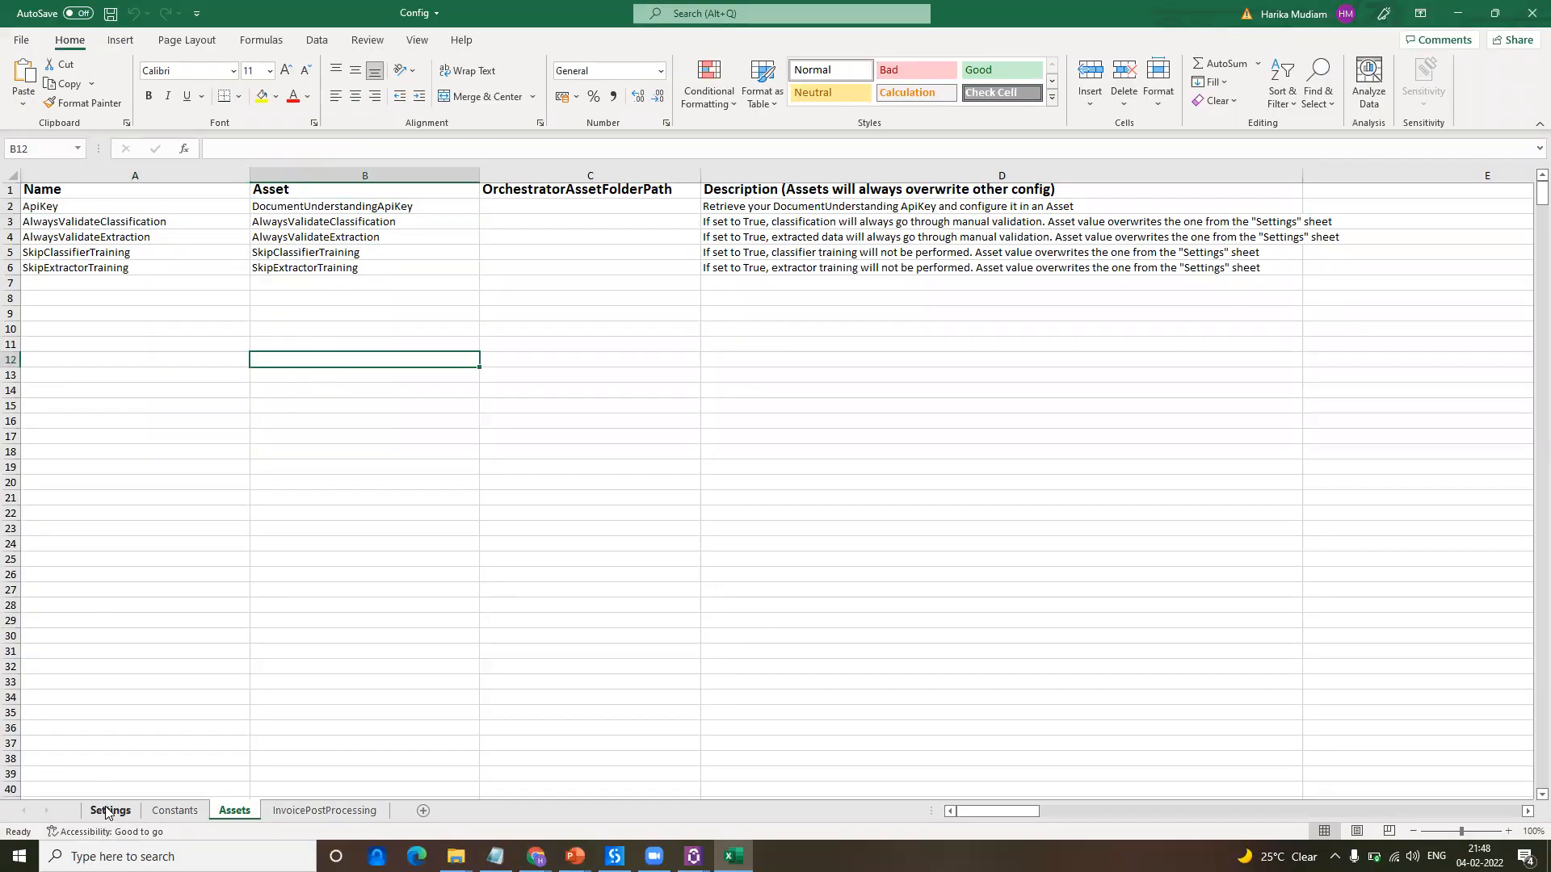
{"action": "left_click", "coordinate": [110, 811]}
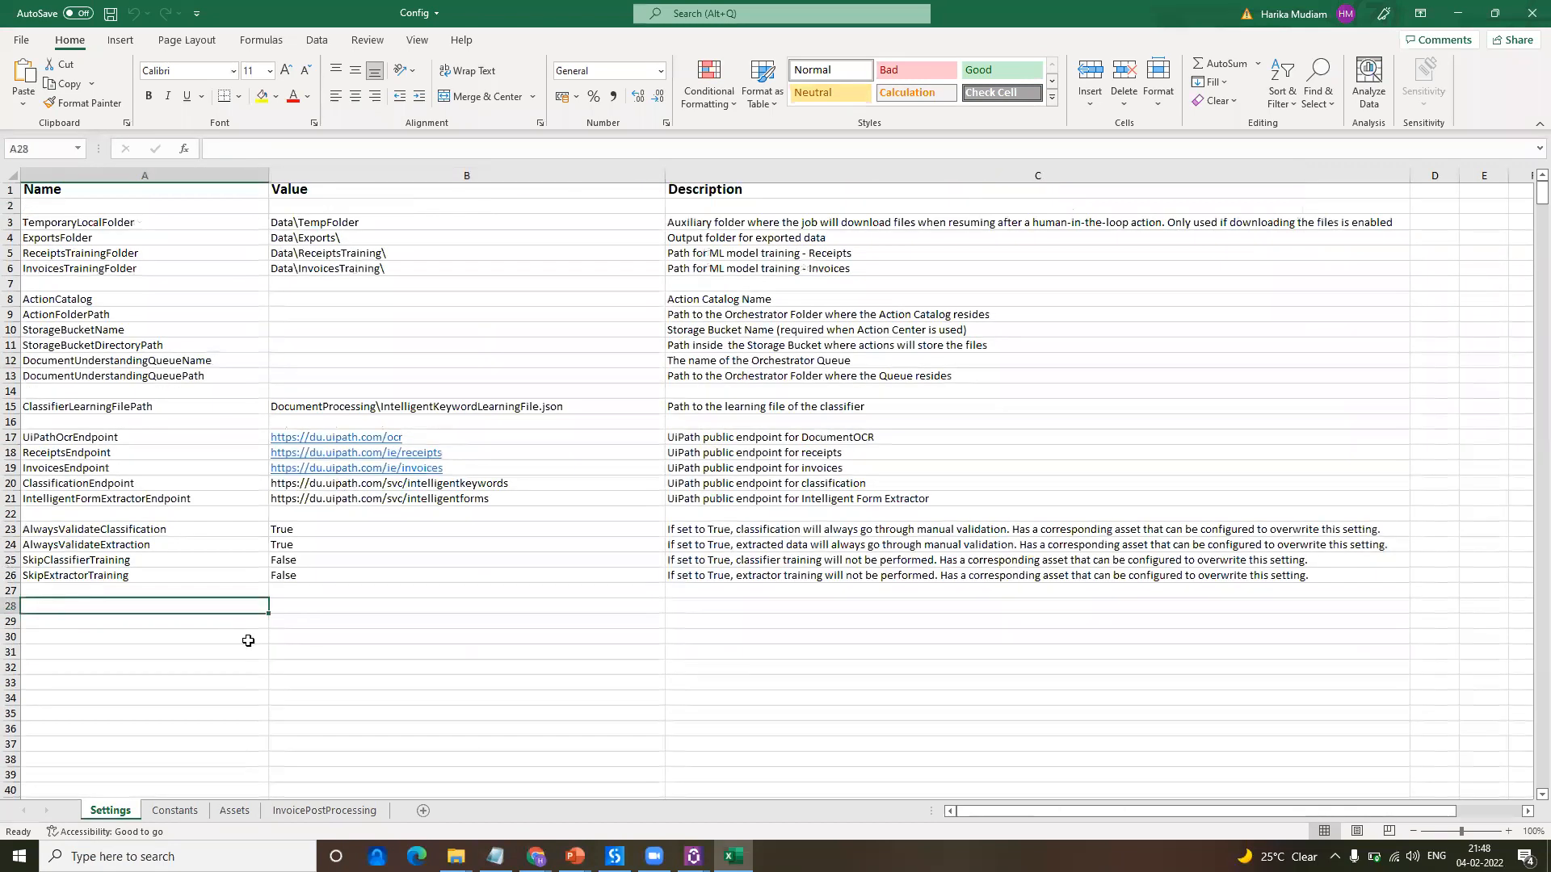
{"action": "left_click", "coordinate": [234, 811]}
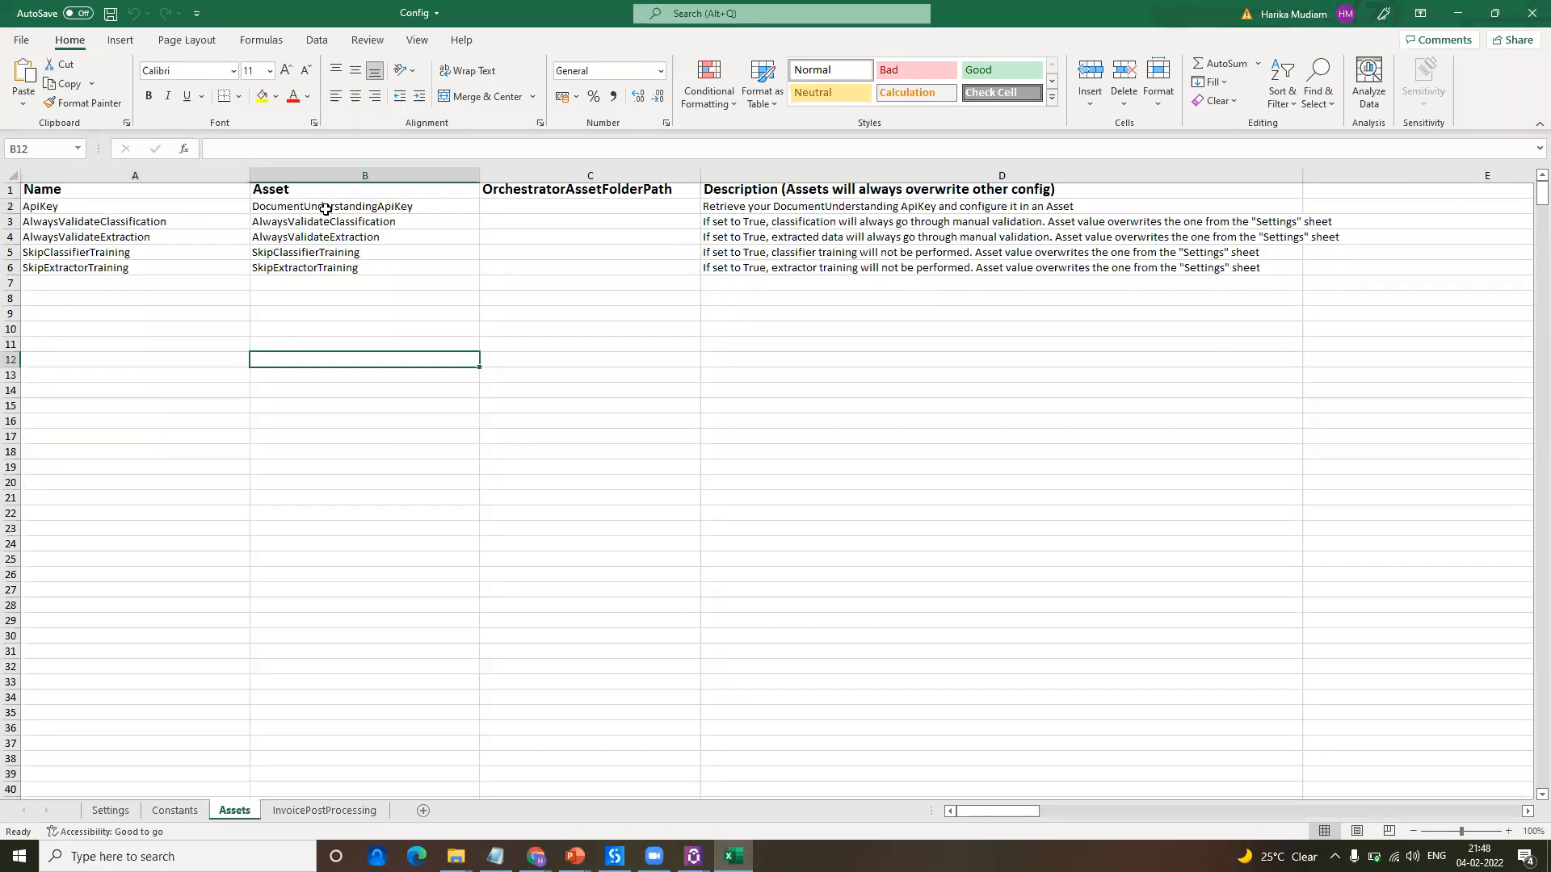
{"action": "left_click_drag", "start_coordinate": [326, 210], "coordinate": [333, 265]}
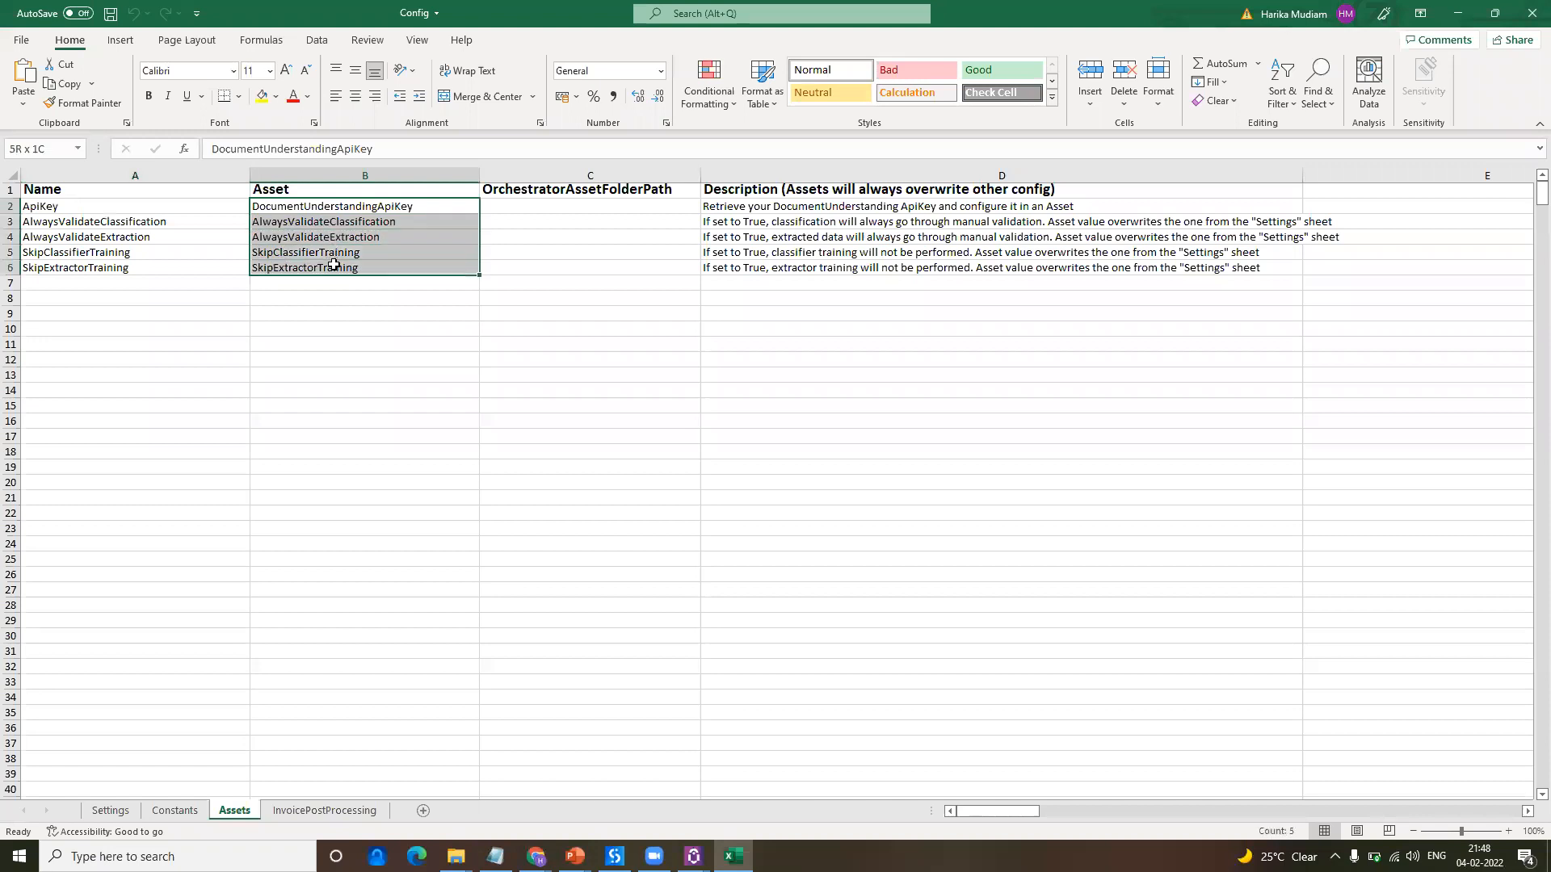
{"action": "left_click", "coordinate": [333, 413]}
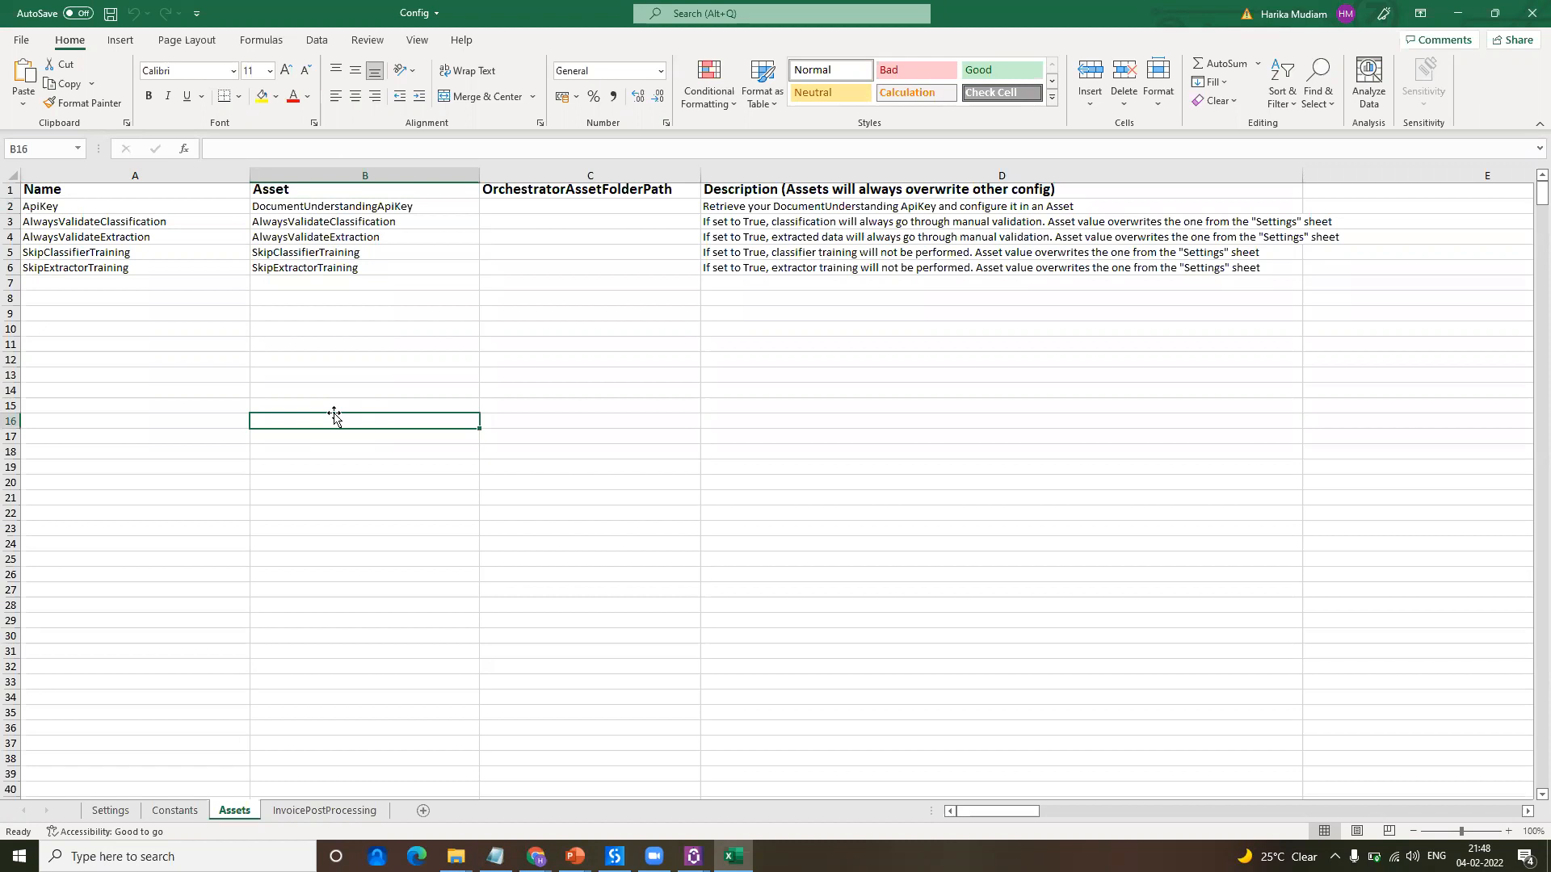
{"action": "left_click", "coordinate": [338, 321]}
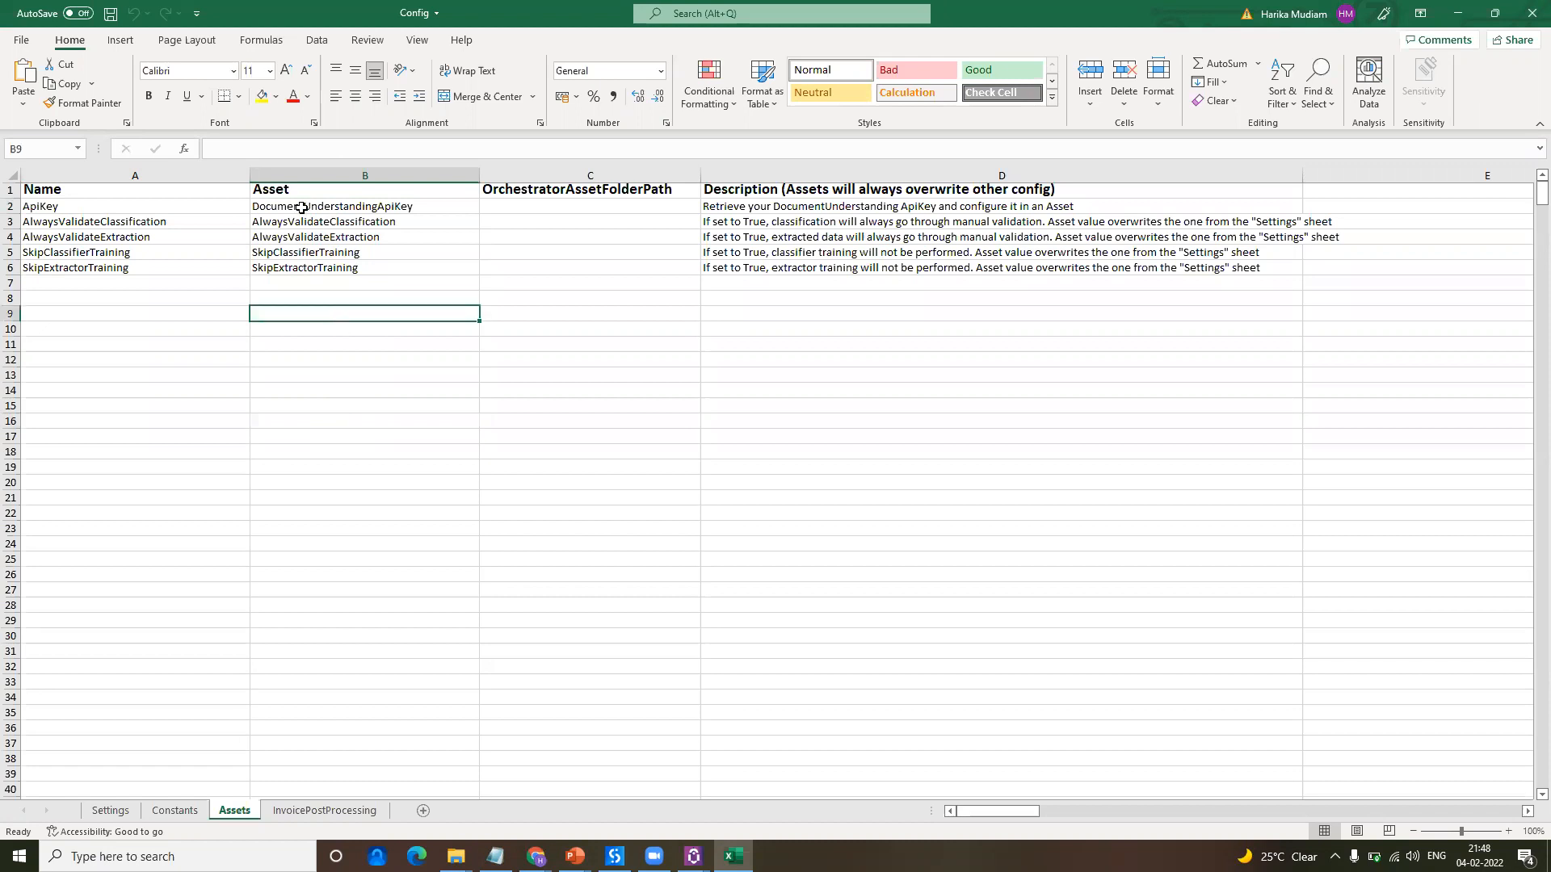
{"action": "left_click_drag", "start_coordinate": [303, 215], "coordinate": [301, 269]}
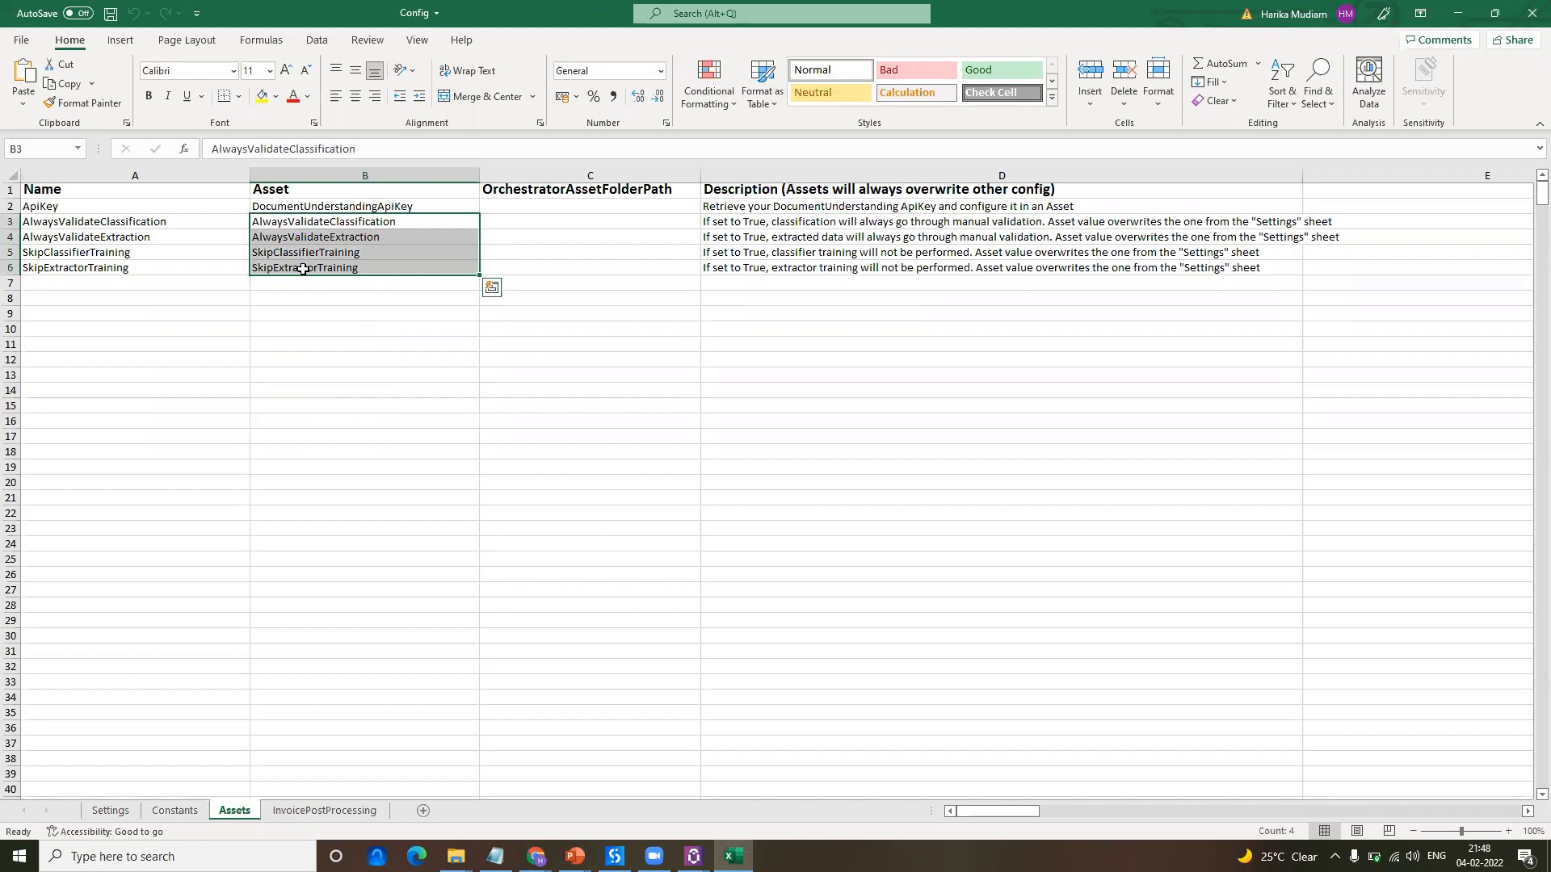
{"action": "left_click", "coordinate": [299, 358]}
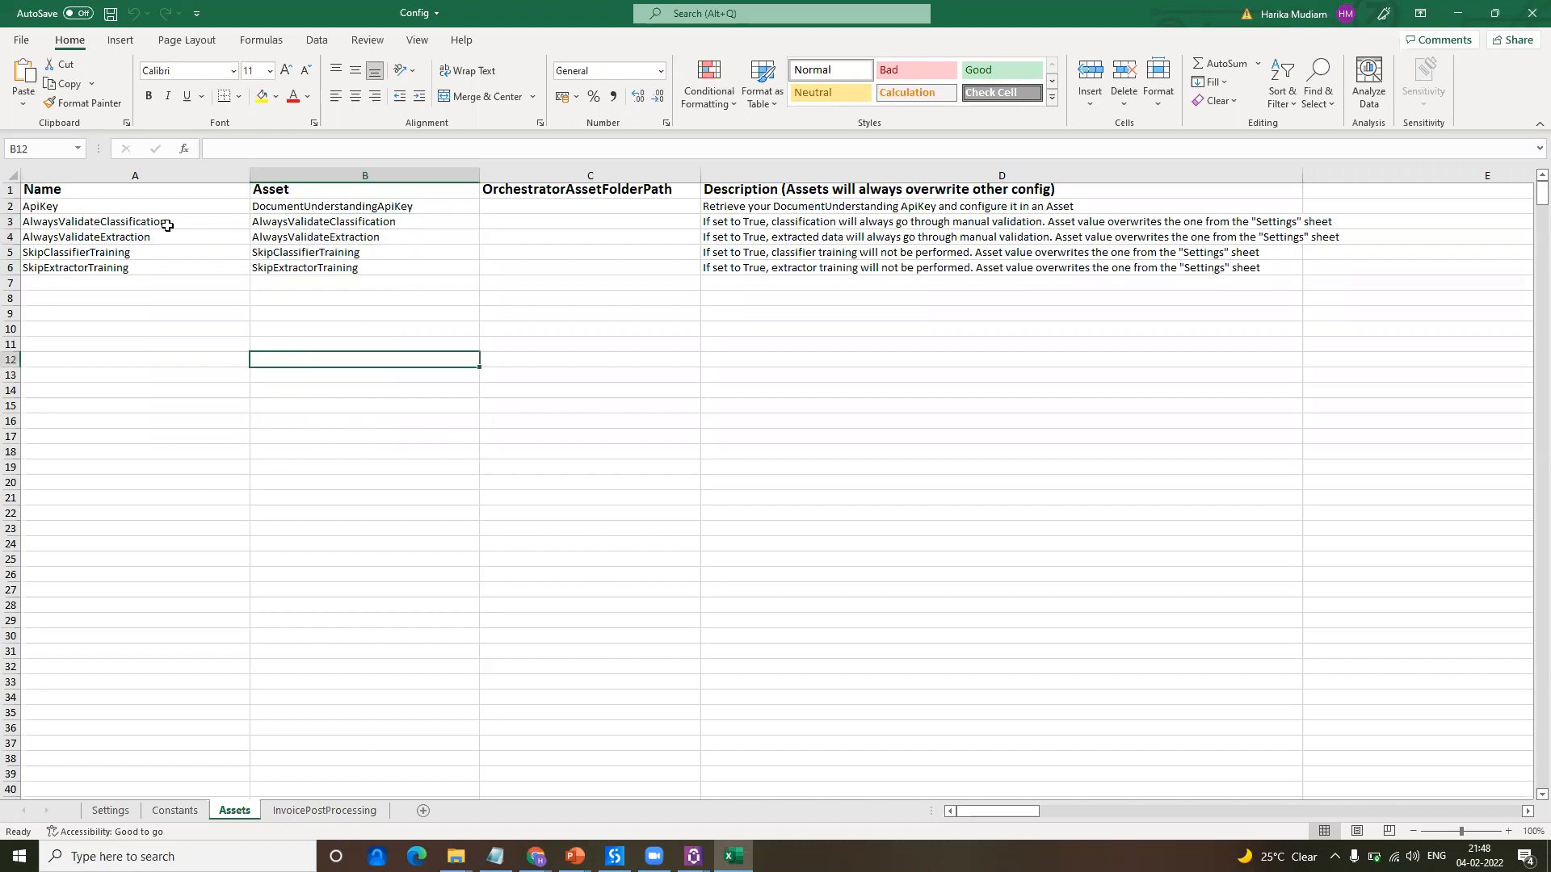
{"action": "left_click_drag", "start_coordinate": [273, 222], "coordinate": [280, 277]}
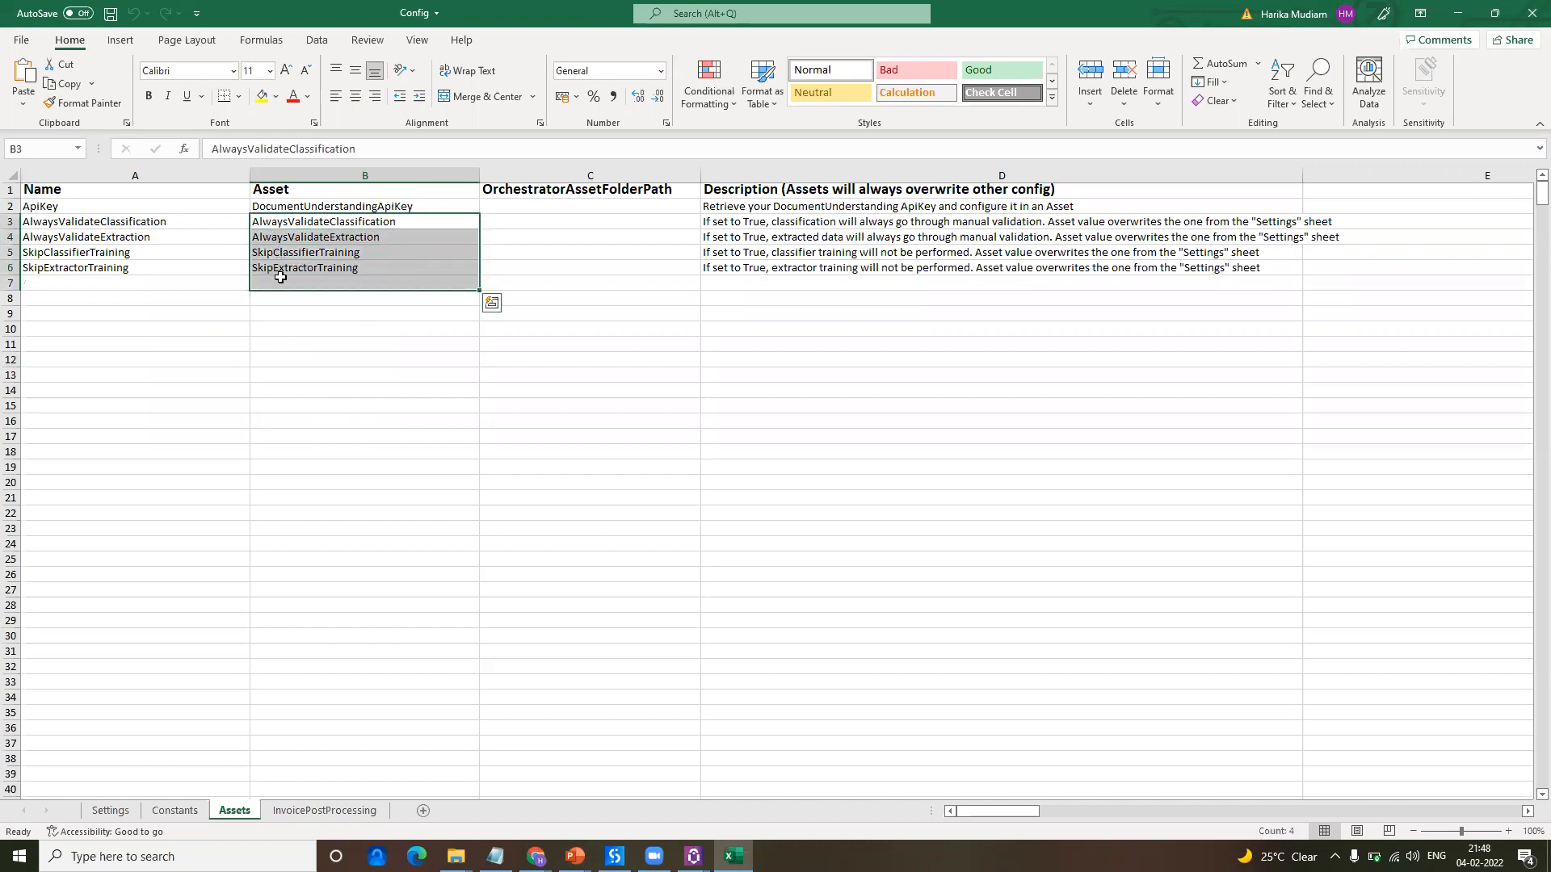
{"action": "left_click", "coordinate": [333, 394]}
Step: Switch to UiPath Orchestrator in the browser and examine the assets in the Default folder
{"action": "mouse_move", "coordinate": [535, 856]}
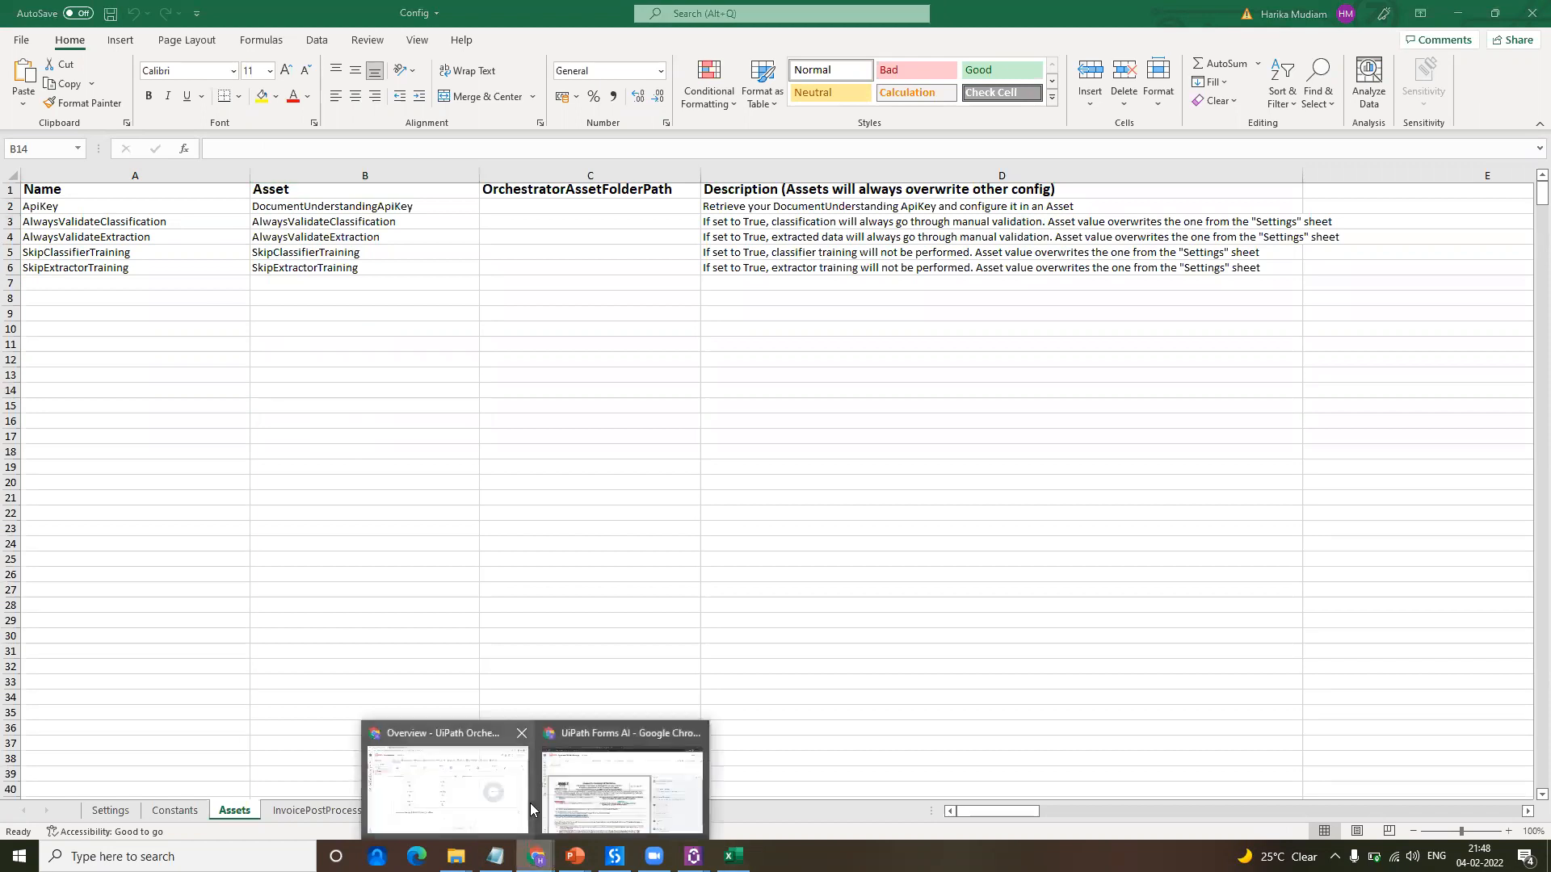
{"action": "left_click", "coordinate": [488, 782]}
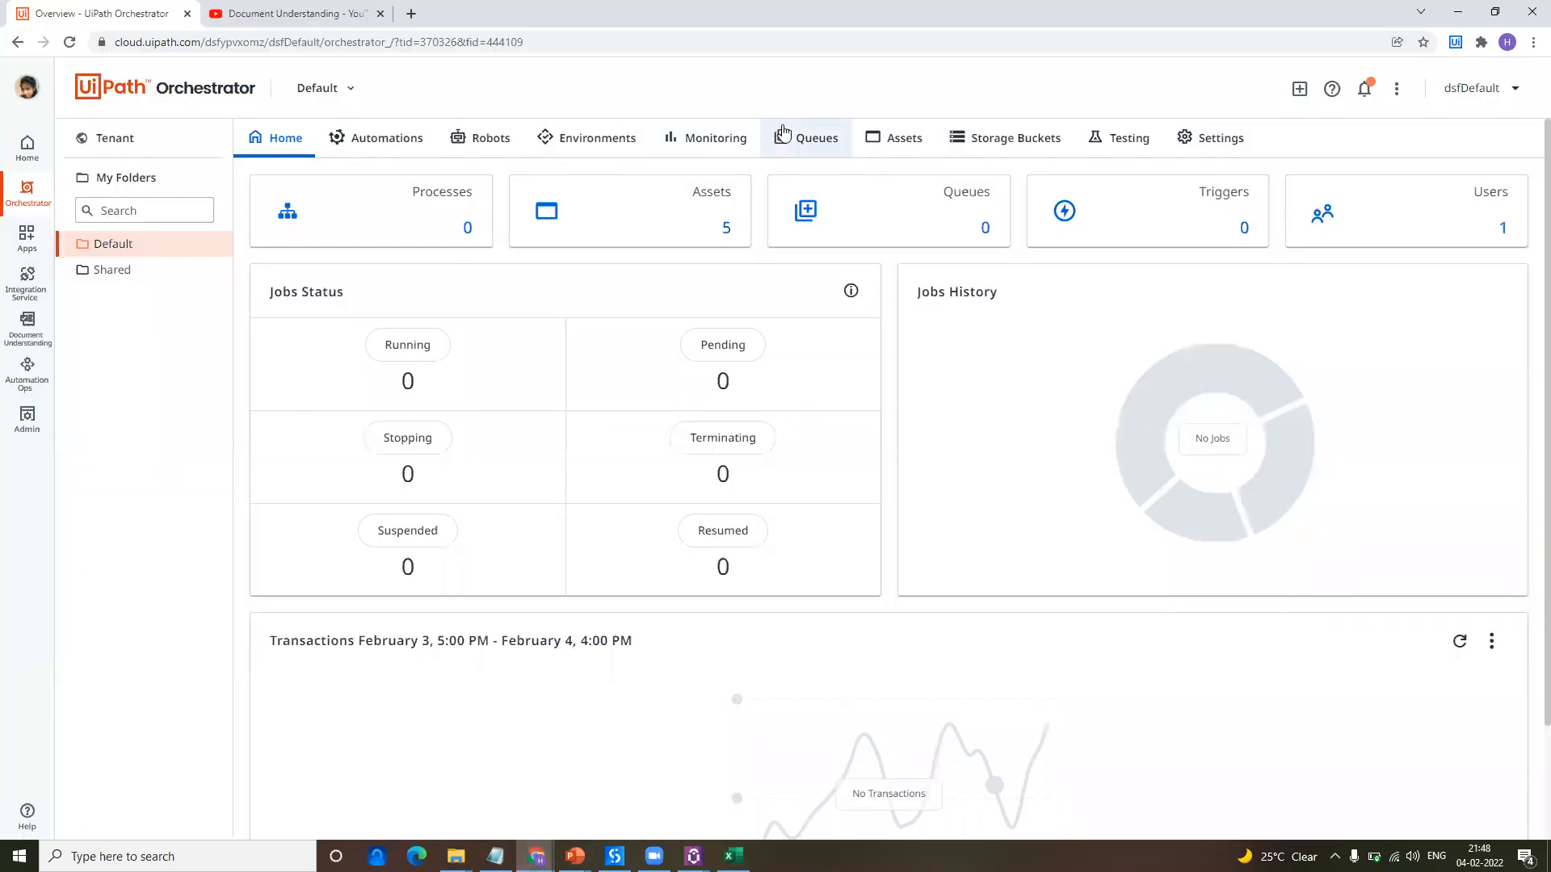
{"action": "left_click", "coordinate": [901, 142]}
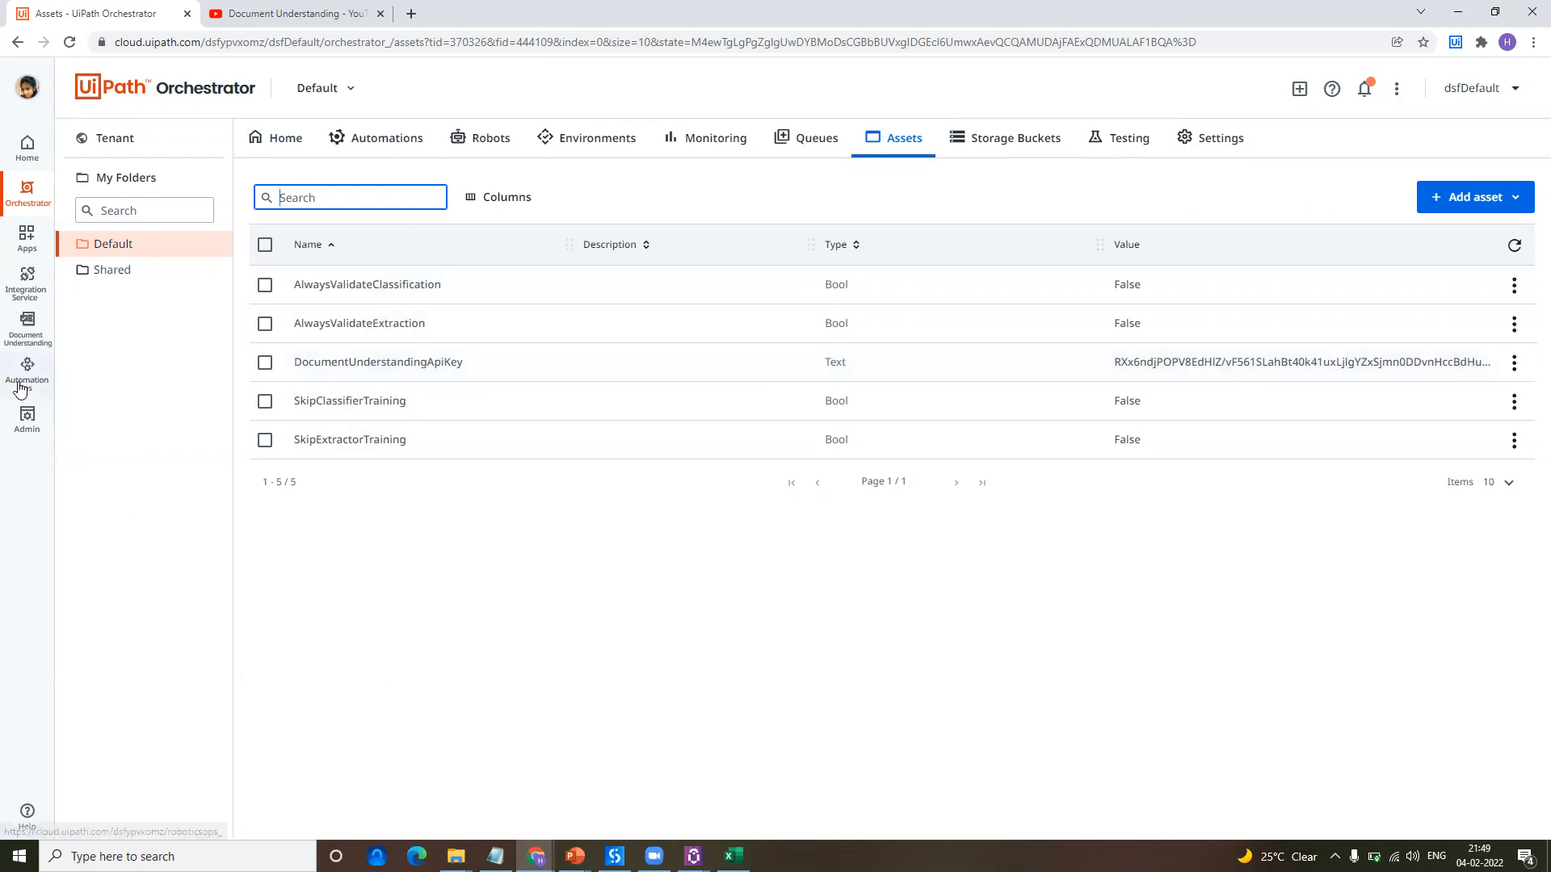
Step: View the Administration and Document Understanding pages, and reopen the Default folder's assets in Orchestrator
{"action": "left_click", "coordinate": [32, 433]}
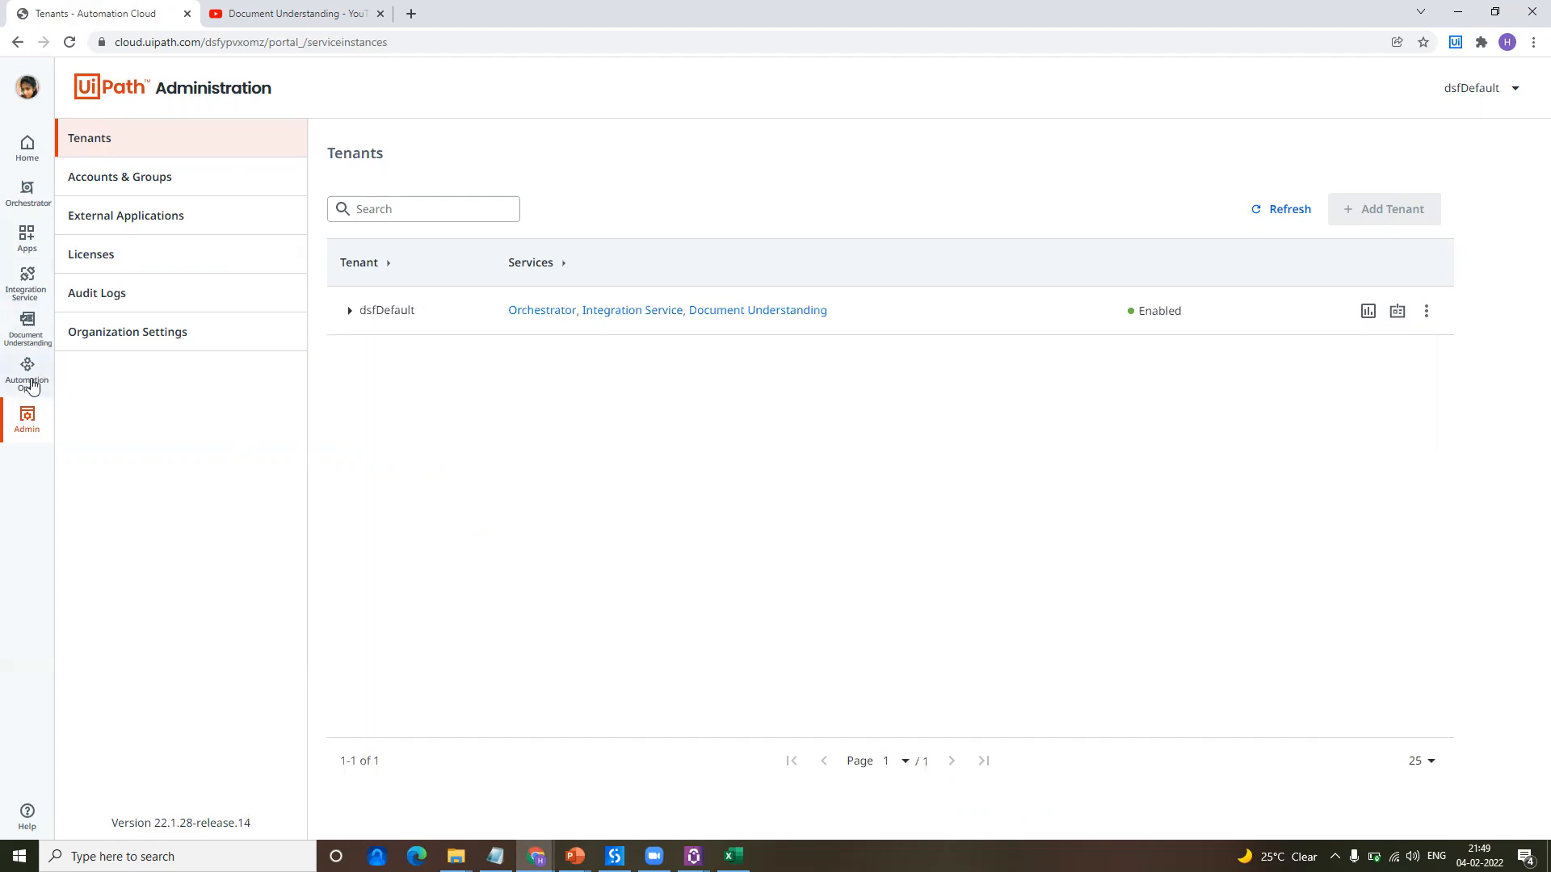
{"action": "left_click", "coordinate": [26, 325]}
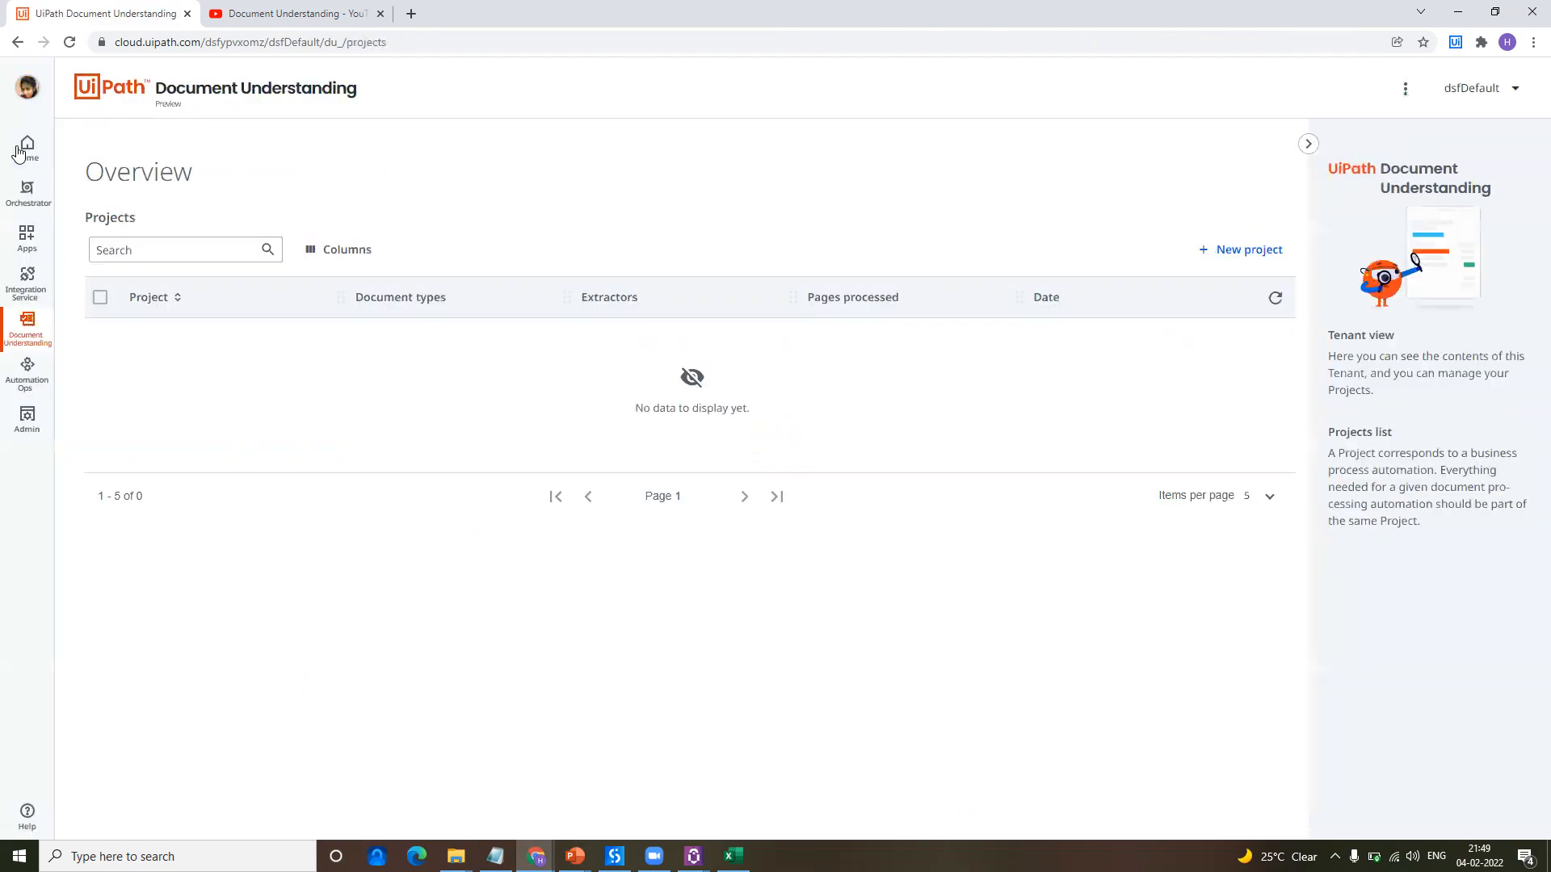
{"action": "left_click", "coordinate": [39, 157]}
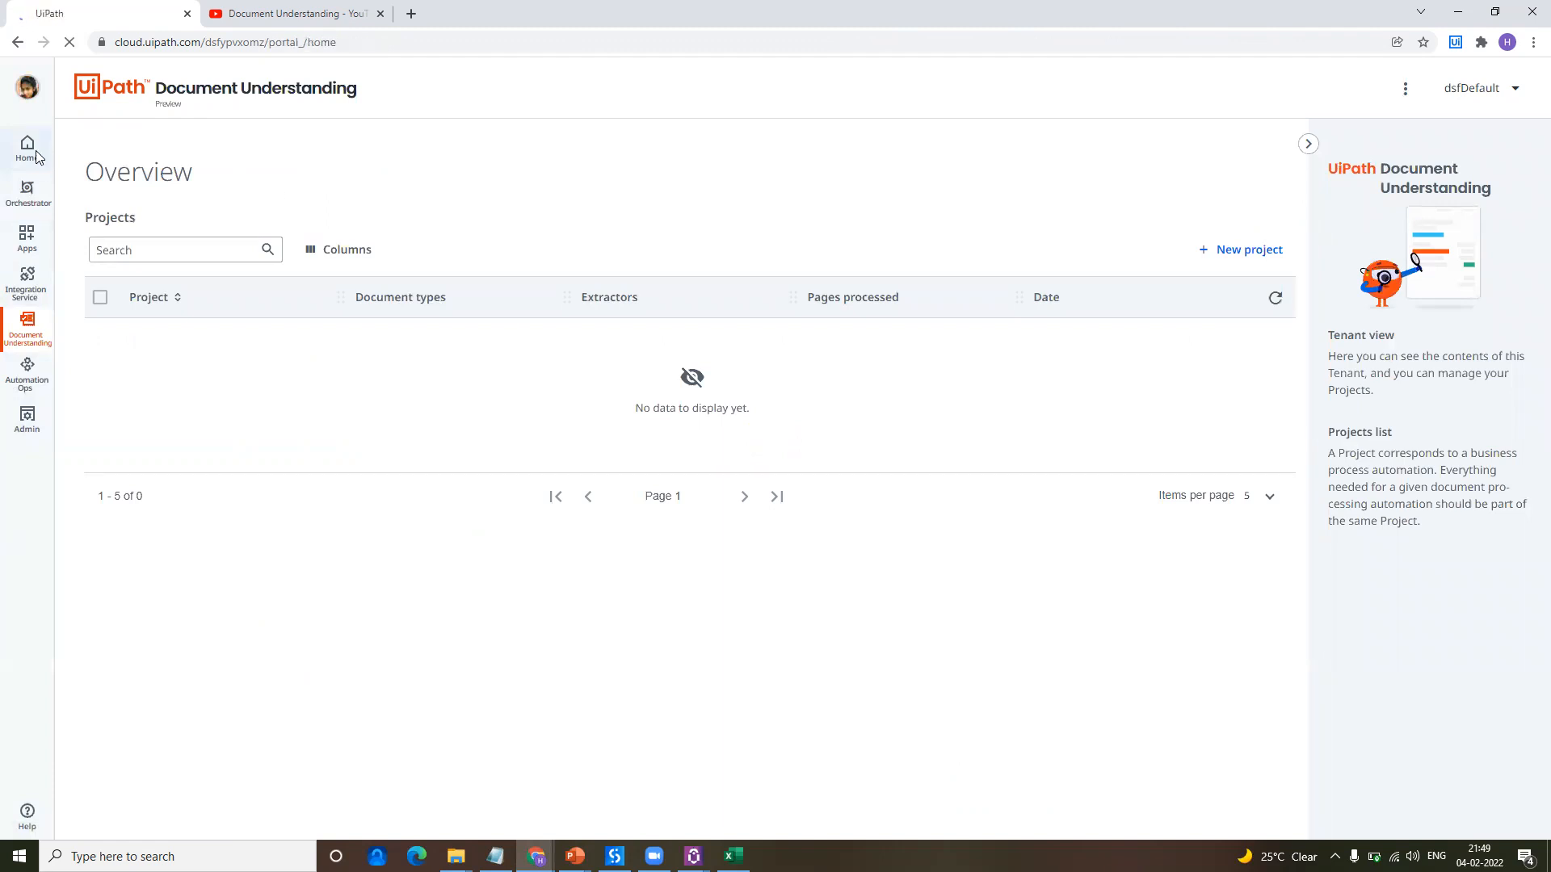
{"action": "left_click", "coordinate": [222, 257]}
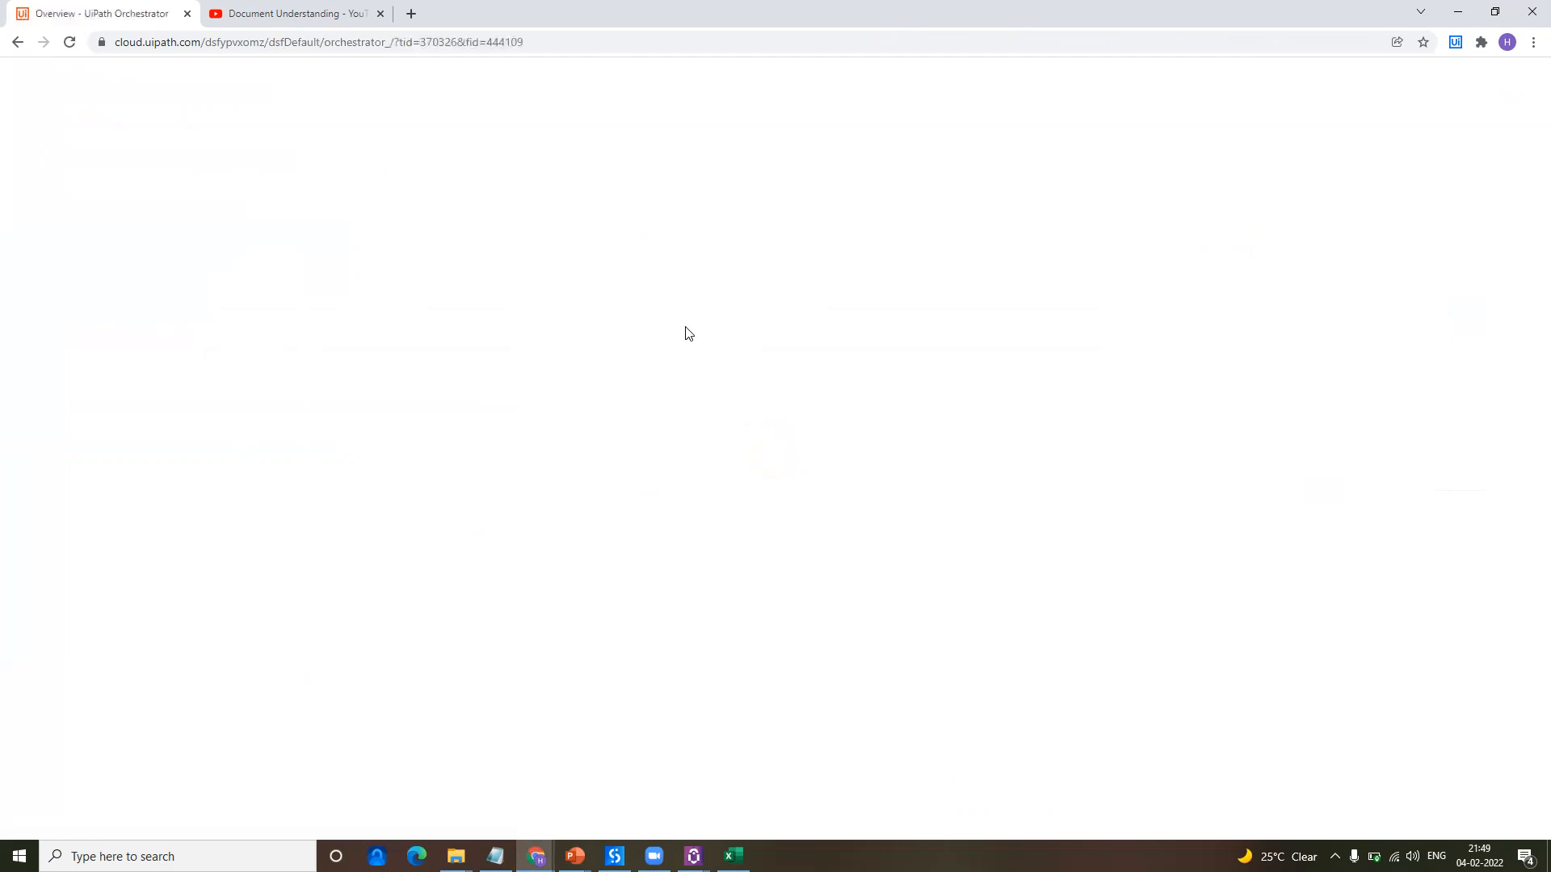
{"action": "left_click", "coordinate": [903, 141]}
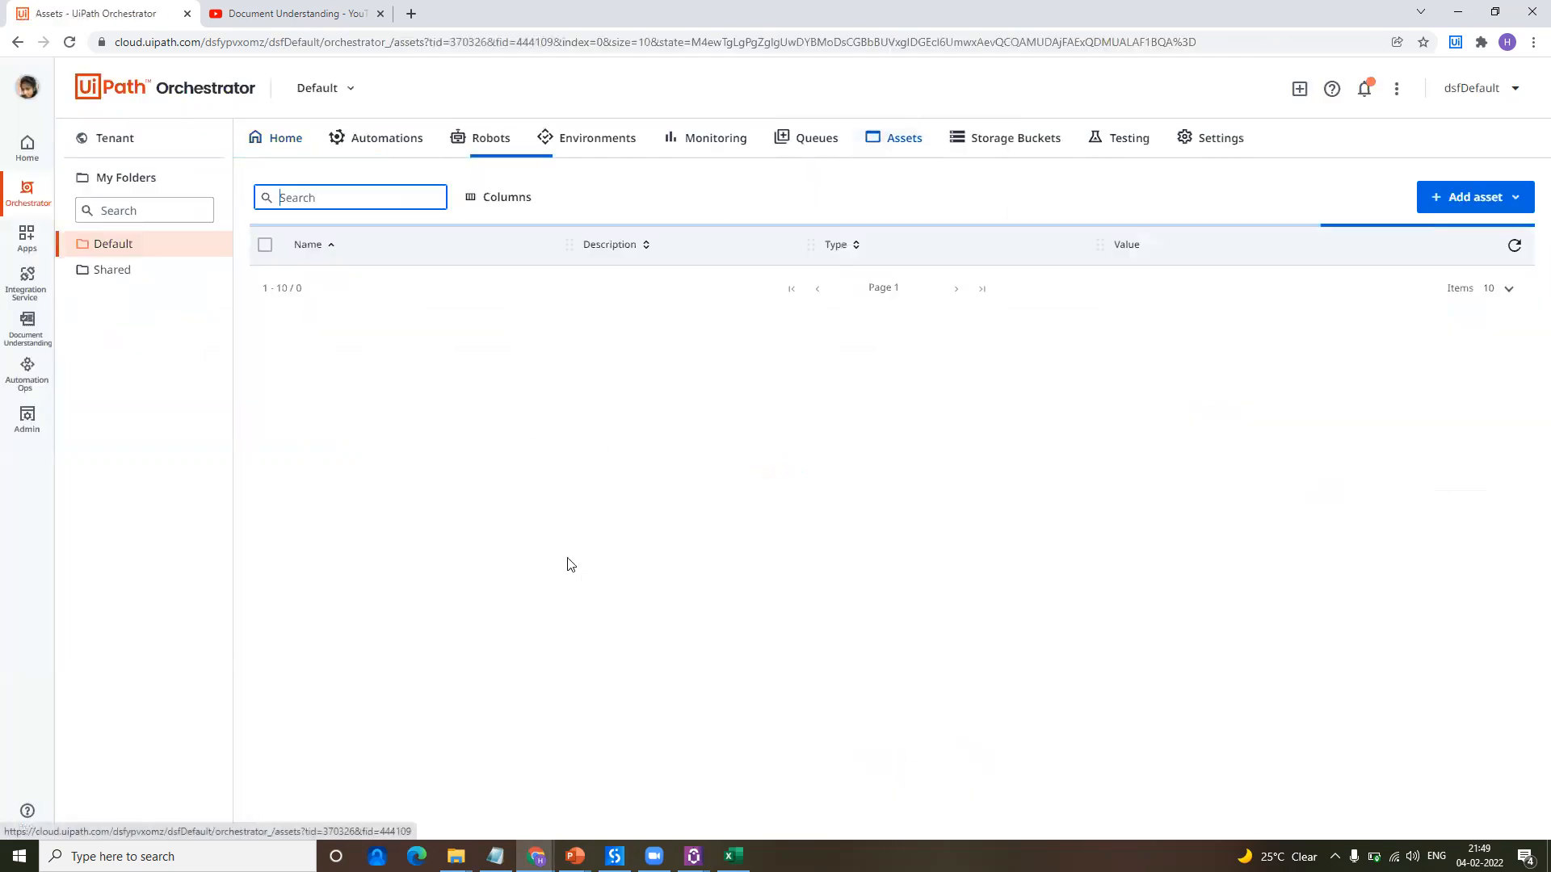
Step: Review the asset names and descriptions on the Config workbook's Assets sheet in Excel, and return to the Orchestrator assets in the browser
{"action": "left_click", "coordinate": [733, 856]}
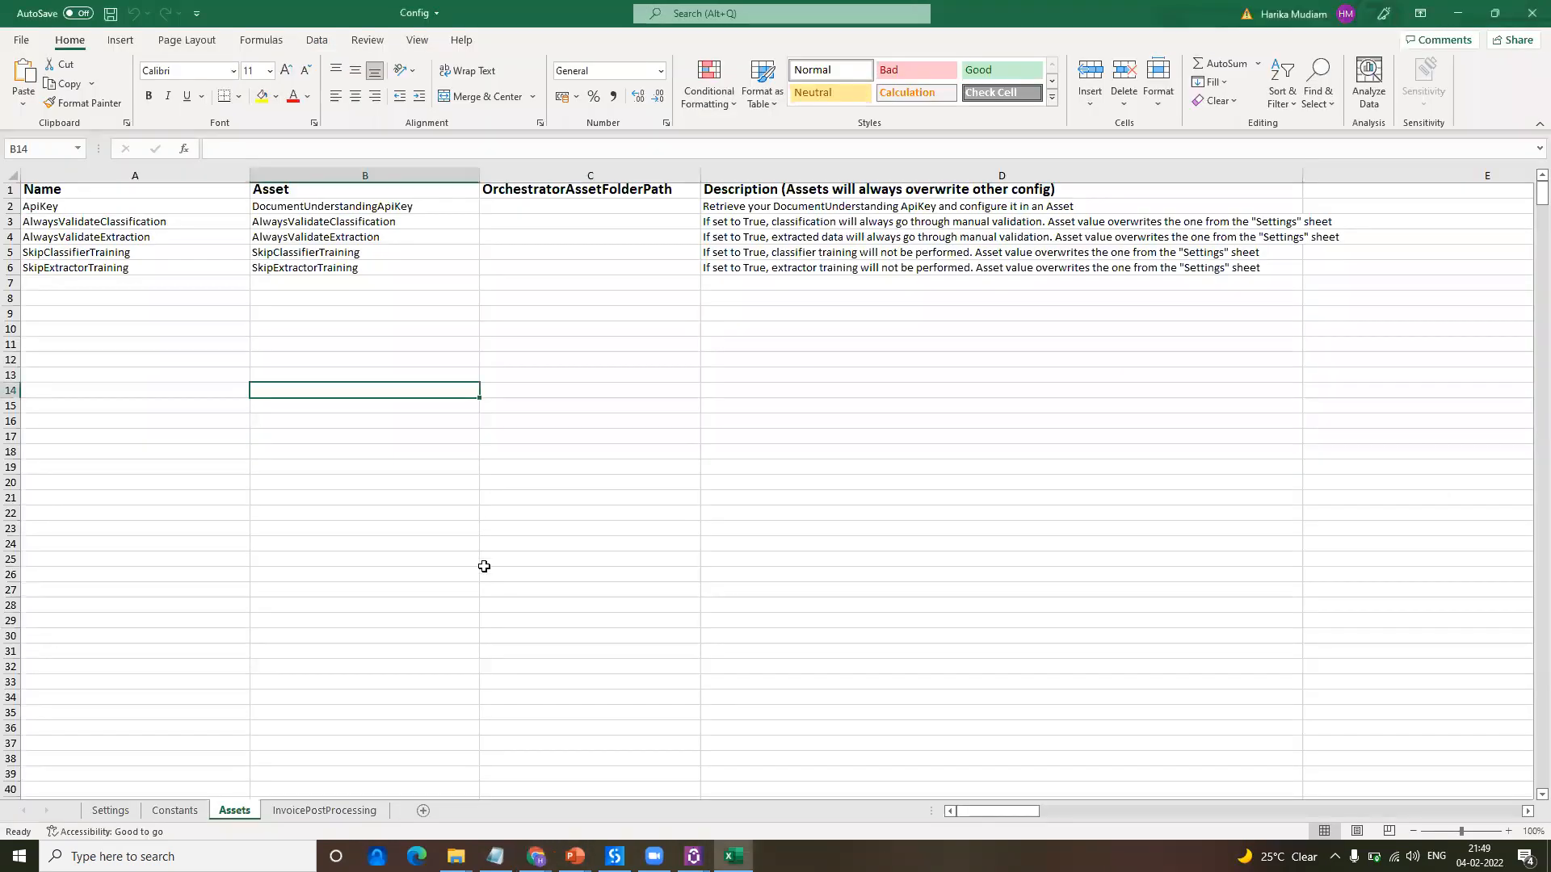
{"action": "left_click", "coordinate": [761, 235]}
{"action": "left_click", "coordinate": [751, 222]}
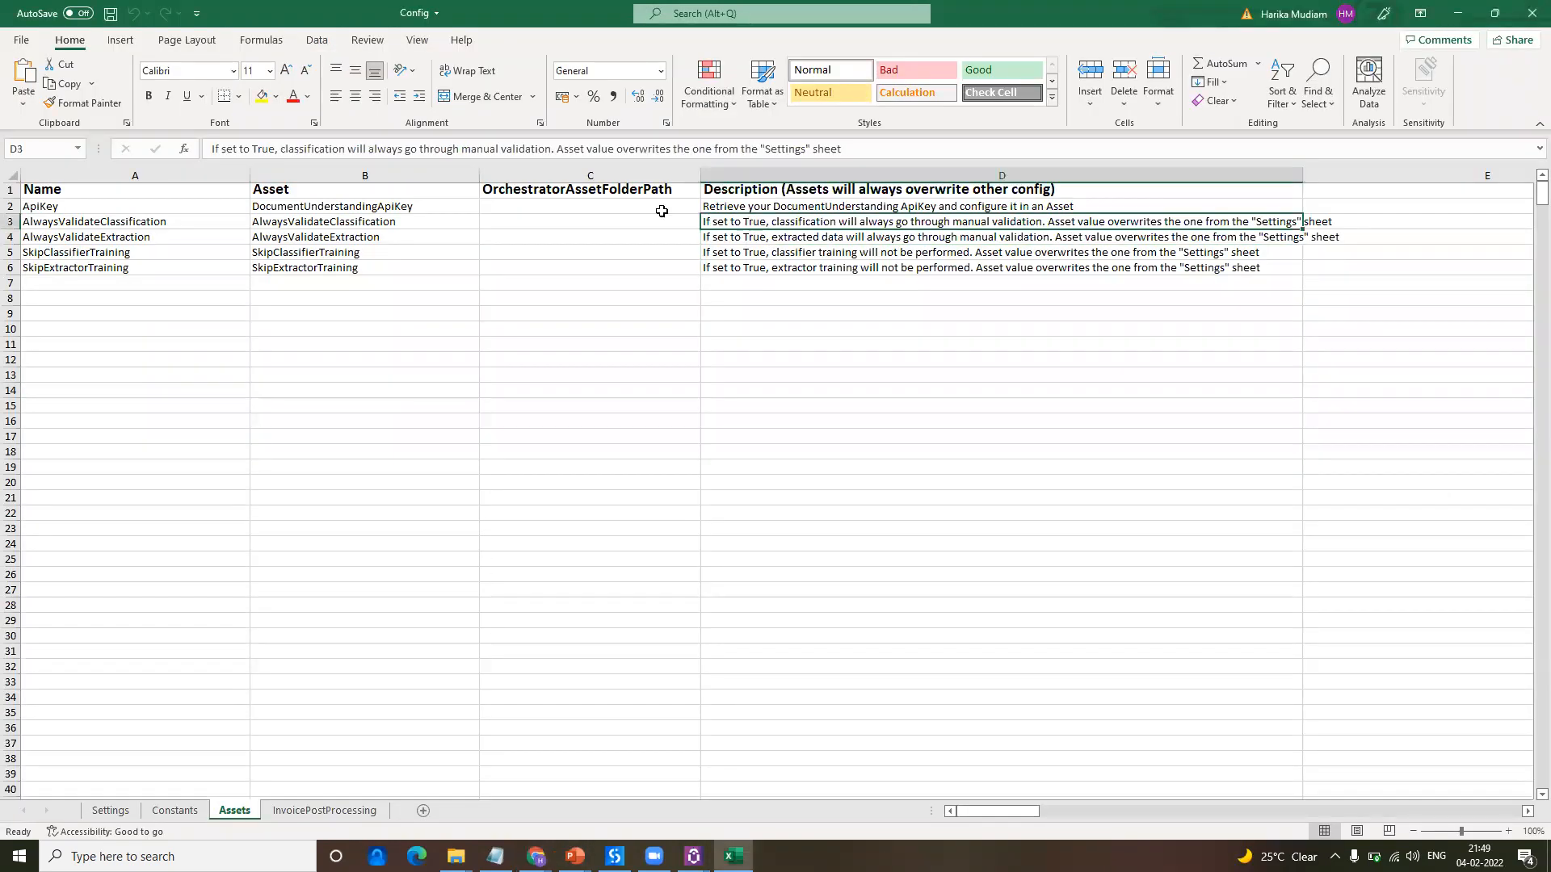
{"action": "left_click", "coordinate": [323, 224]}
{"action": "left_click", "coordinate": [333, 250]}
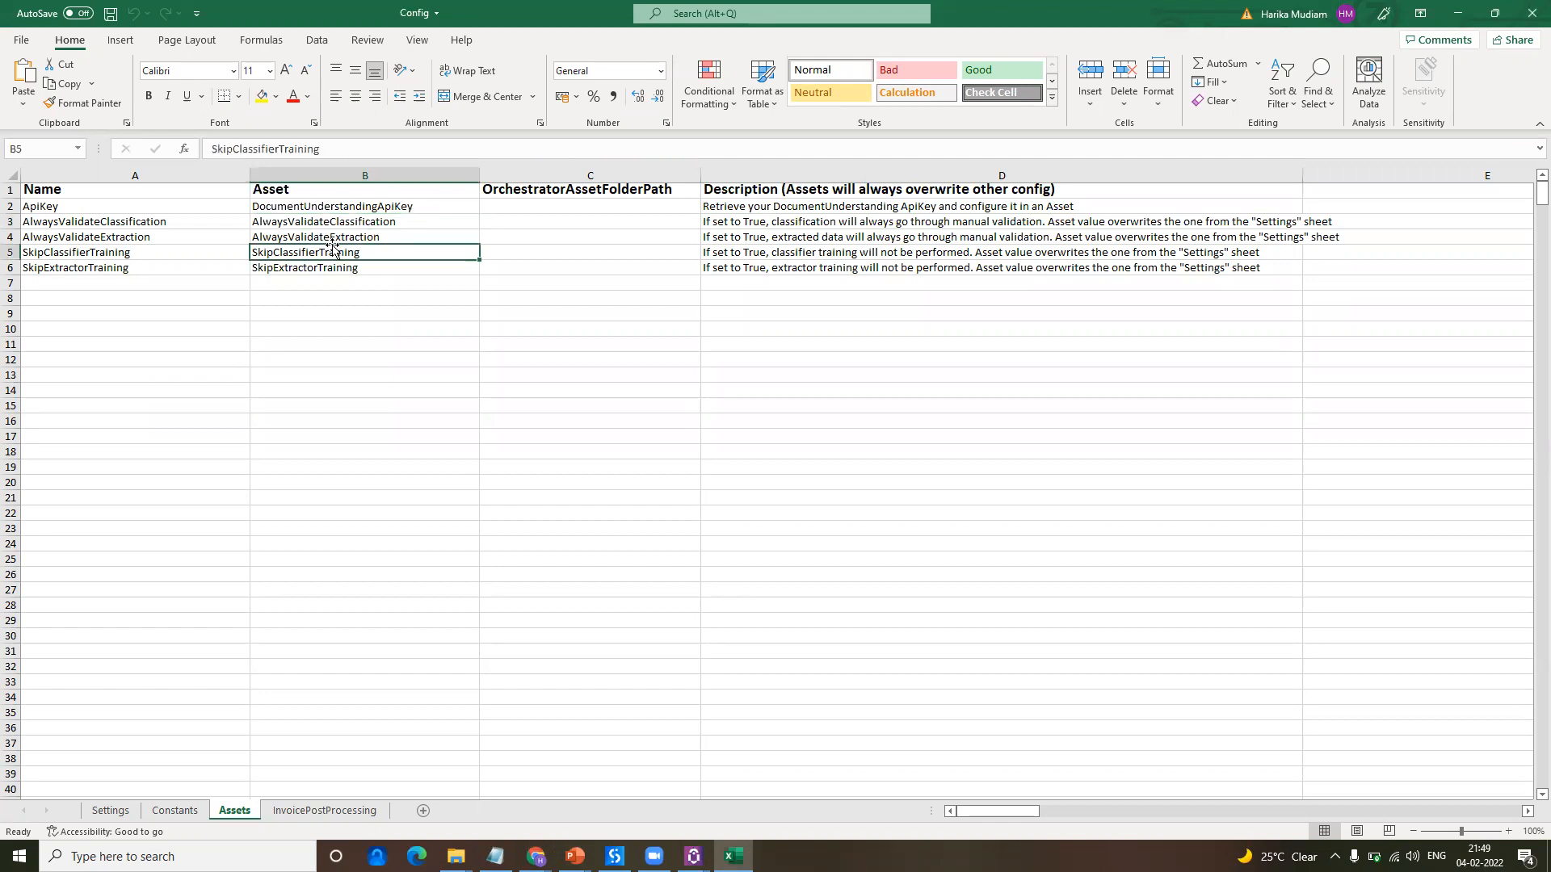
{"action": "left_click", "coordinate": [735, 224]}
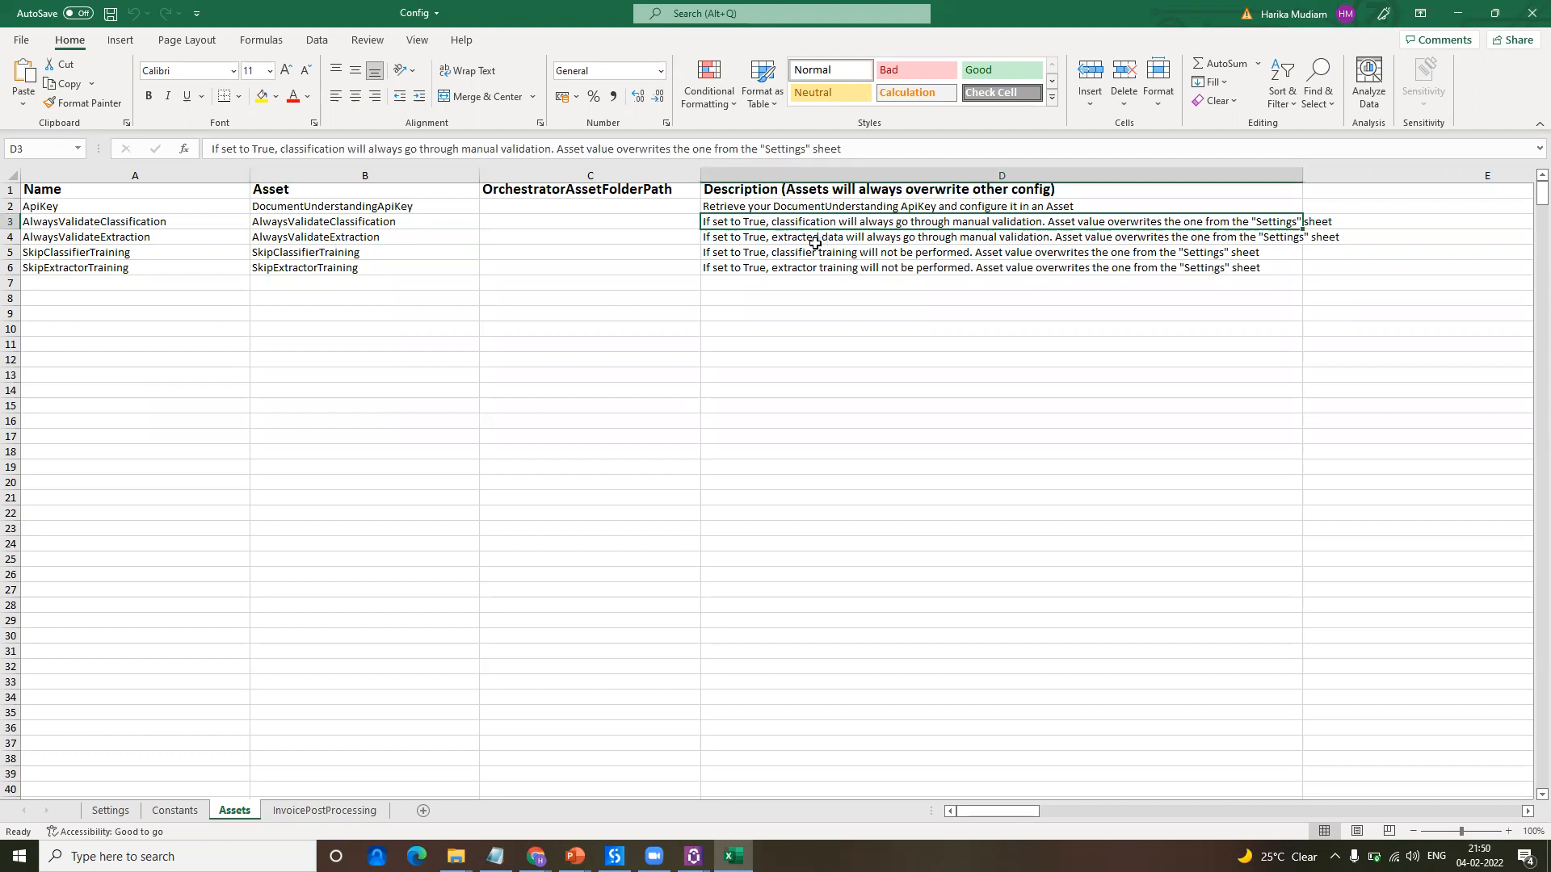
{"action": "left_click", "coordinate": [1458, 12]}
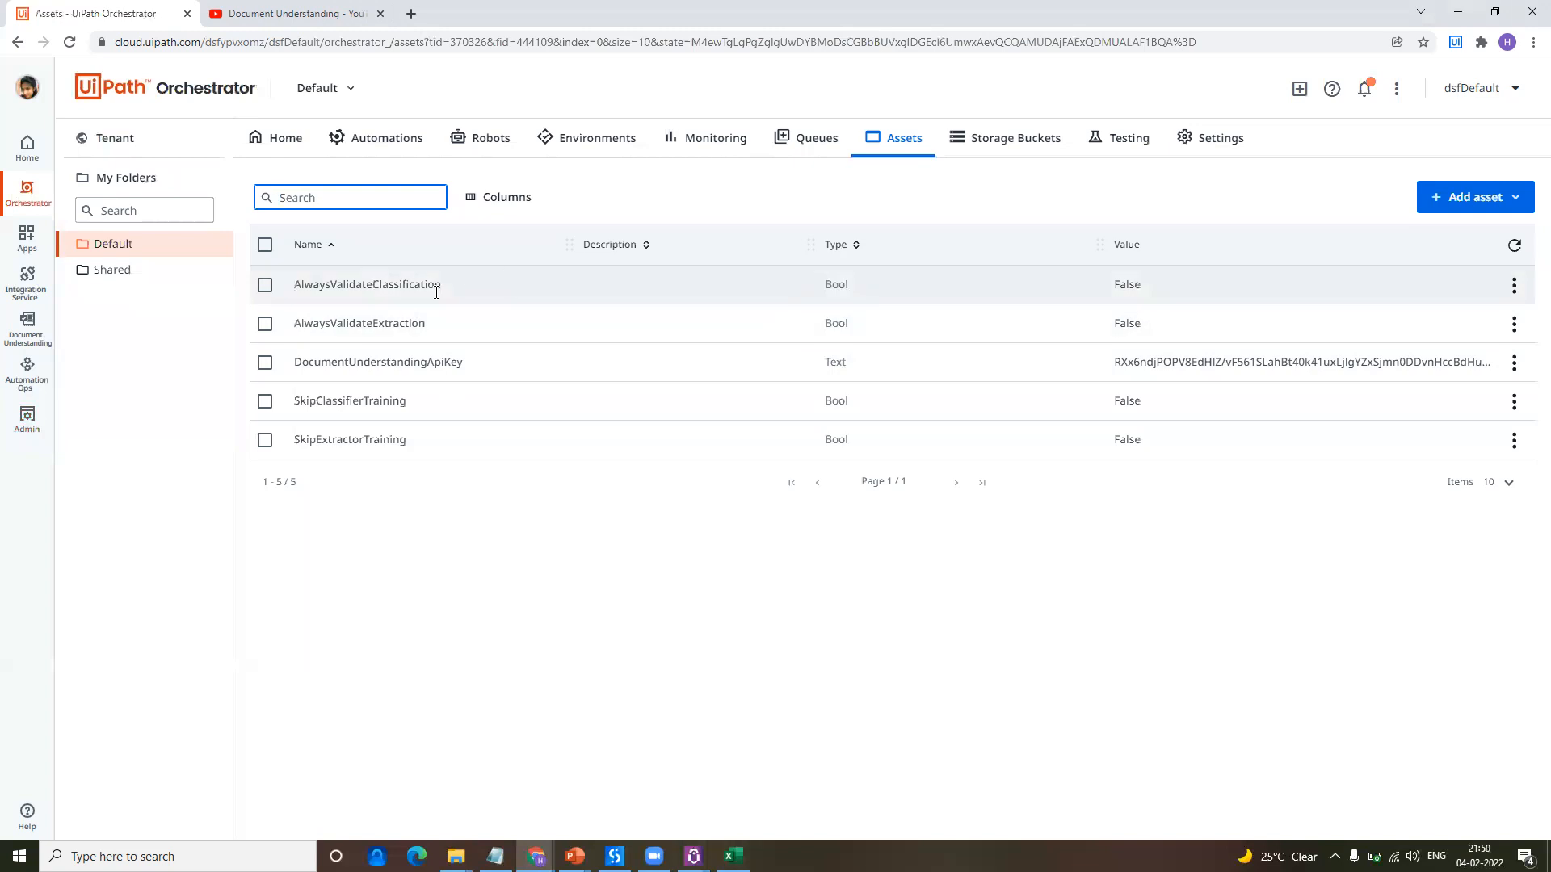
Step: Start a new asset in the Default folder with its type set to Bool, and leave the form without saving
{"action": "left_click", "coordinate": [1504, 208]}
{"action": "left_click", "coordinate": [1437, 230]}
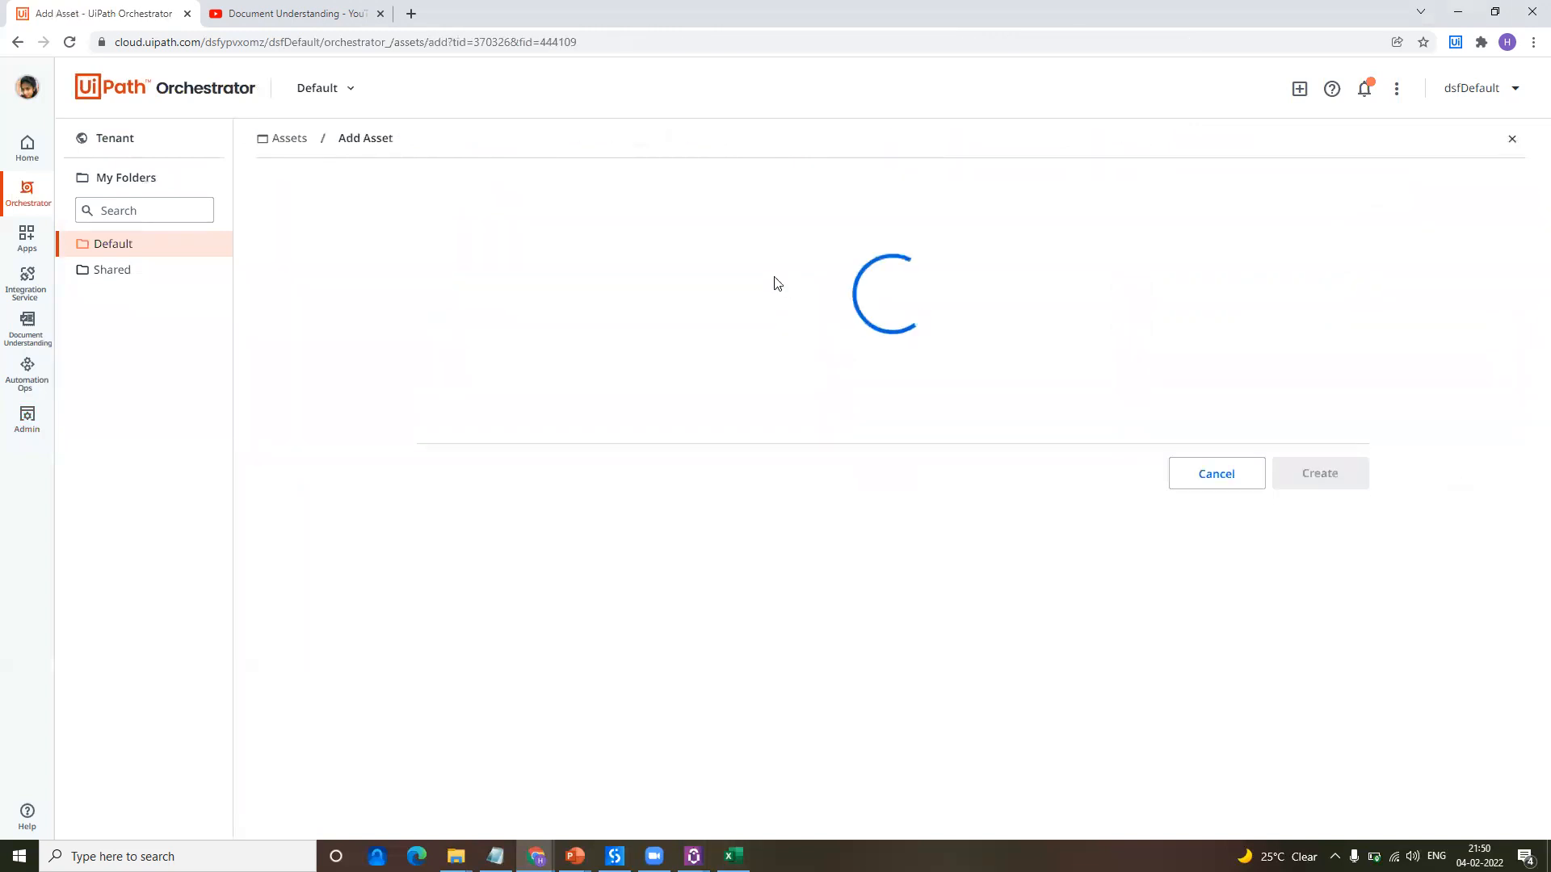
{"action": "left_click", "coordinate": [475, 209]}
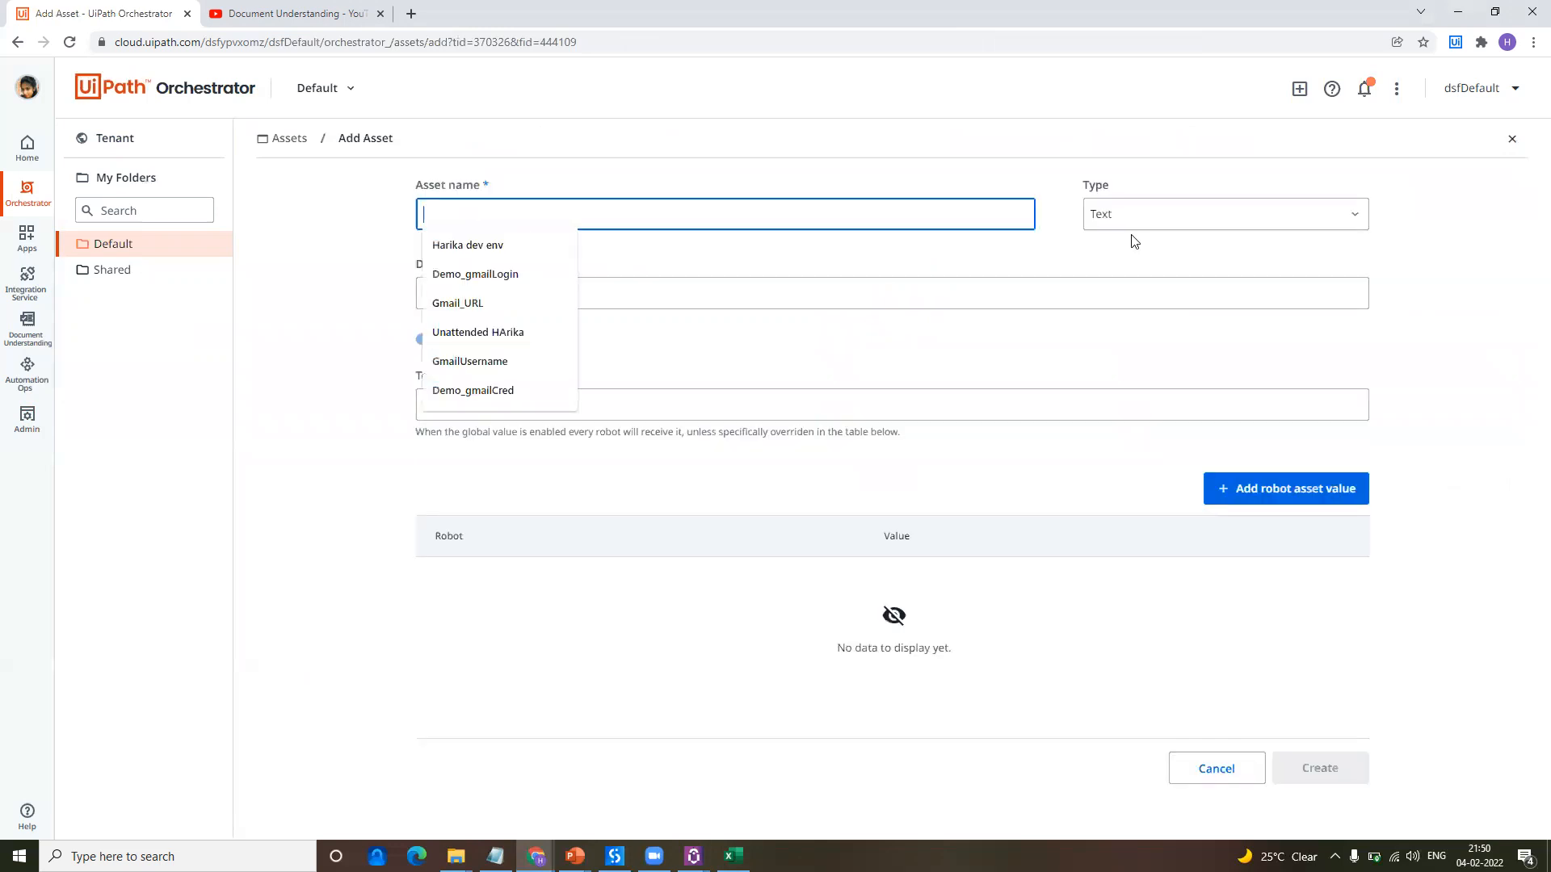
{"action": "left_click", "coordinate": [1131, 214]}
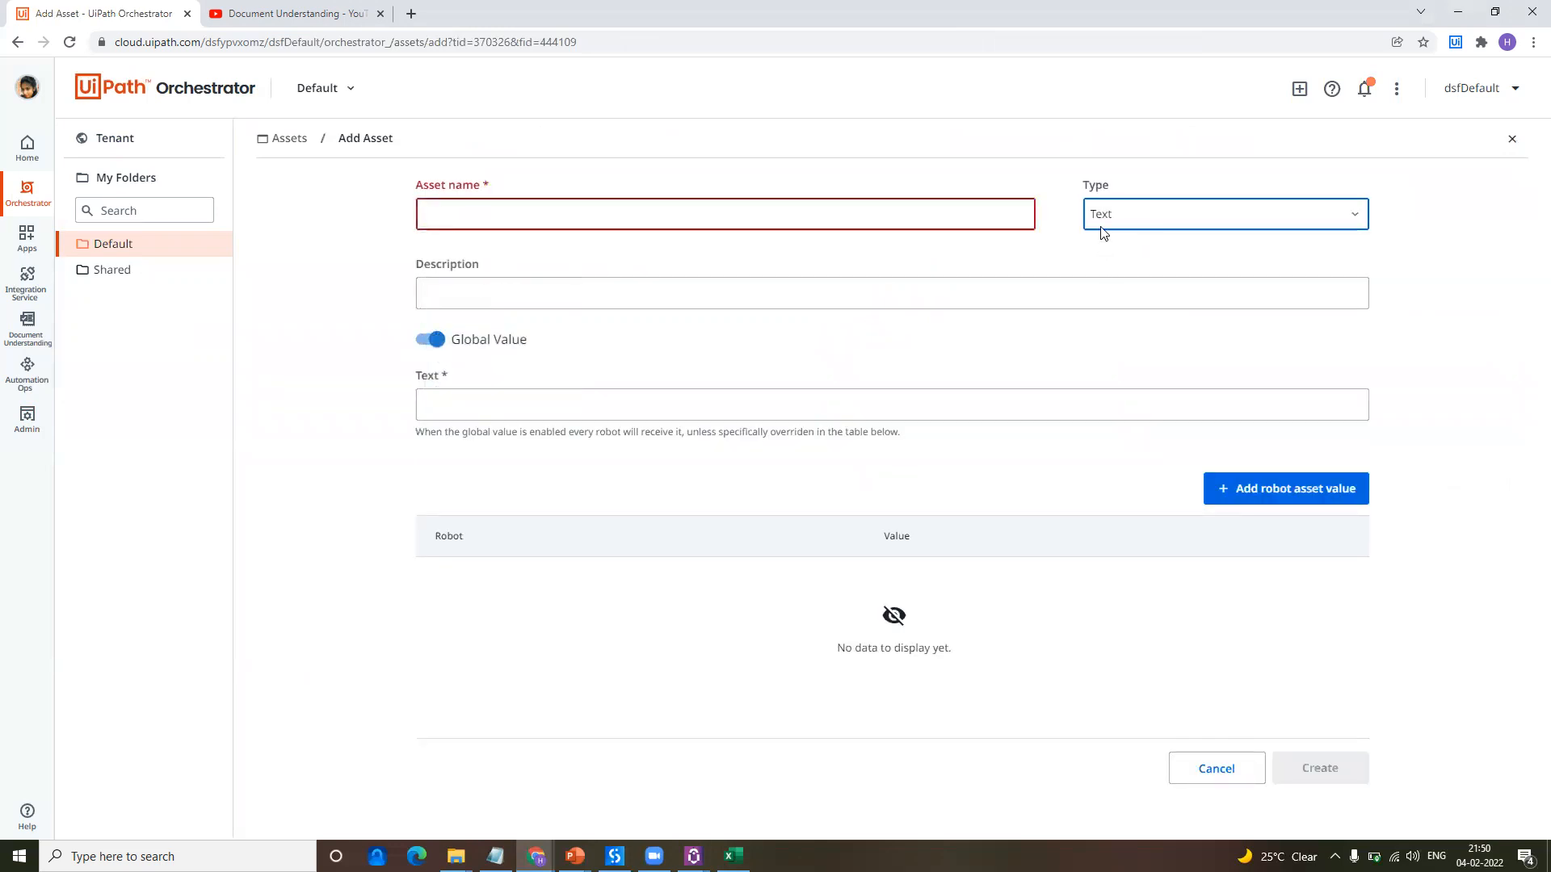
{"action": "left_click", "coordinate": [1103, 229]}
{"action": "left_click", "coordinate": [1109, 236]}
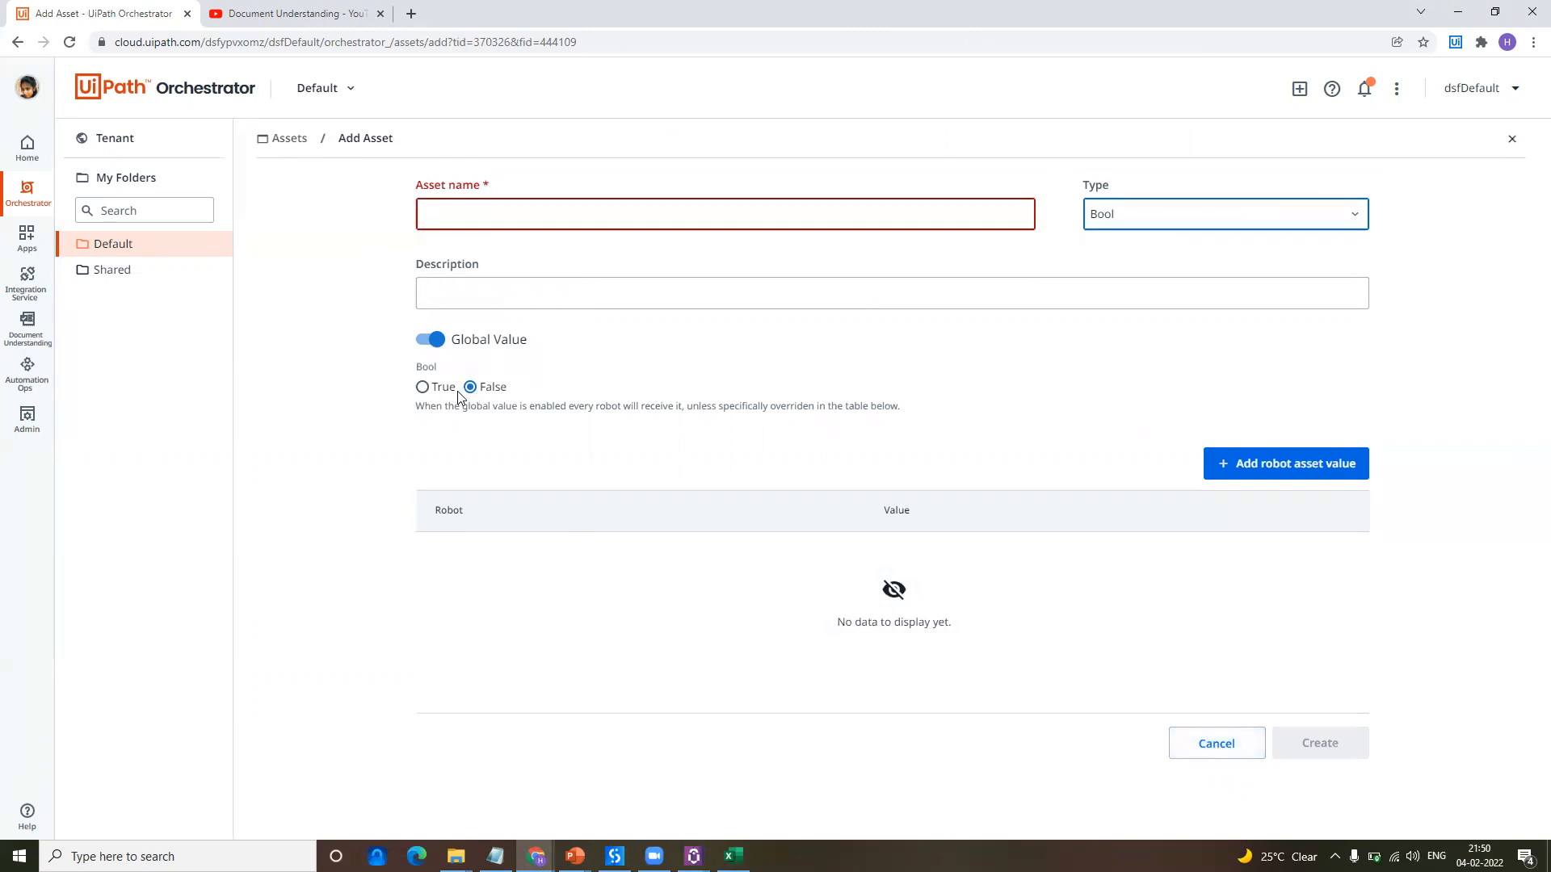
{"action": "left_click", "coordinate": [1210, 744]}
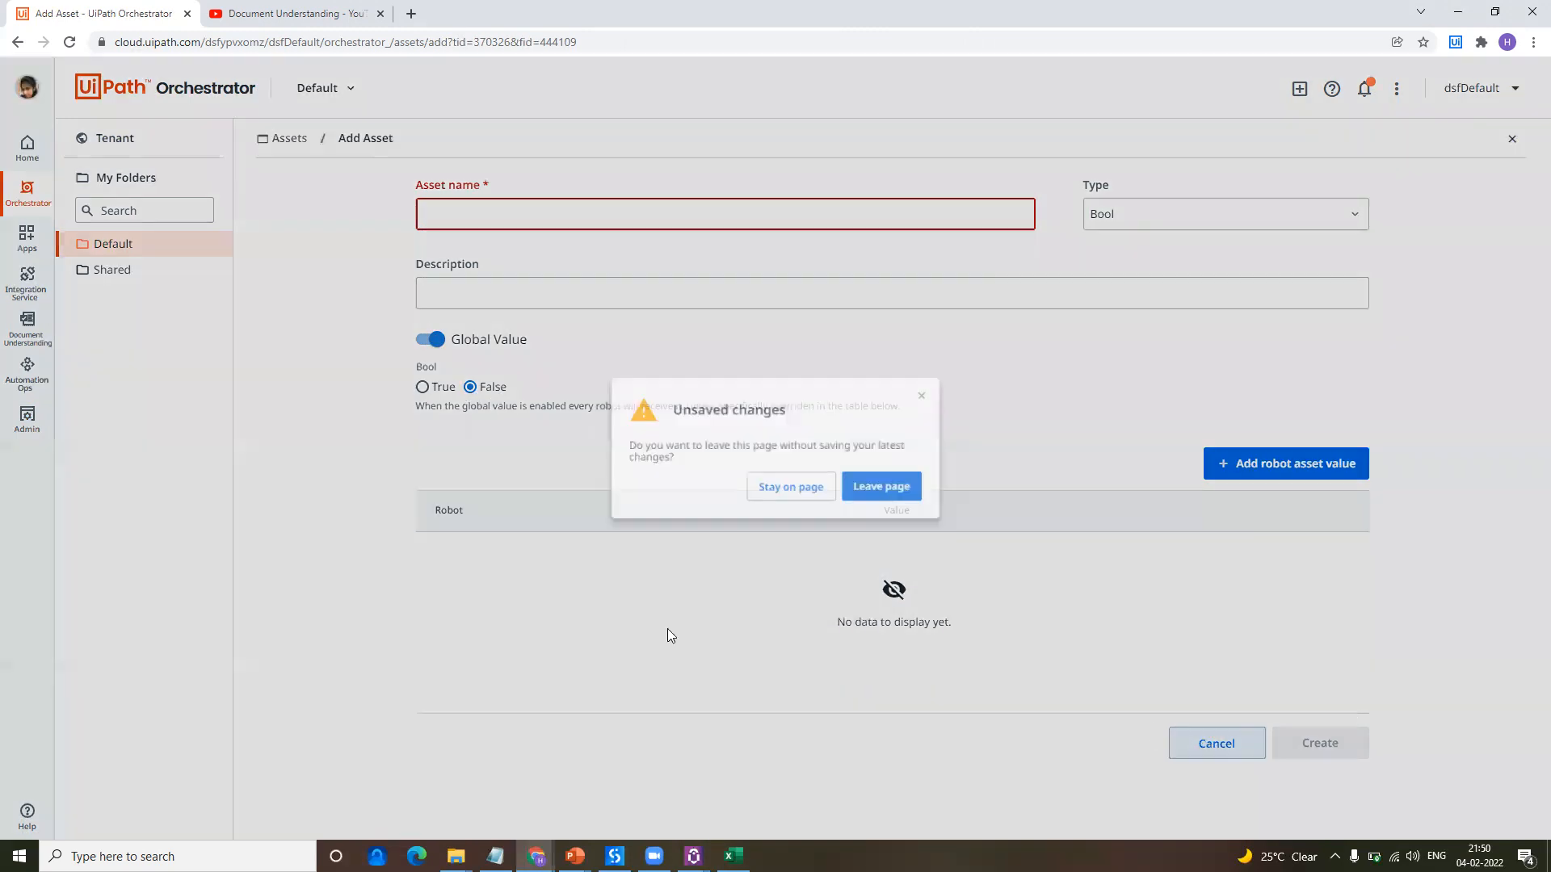
{"action": "left_click", "coordinate": [869, 493]}
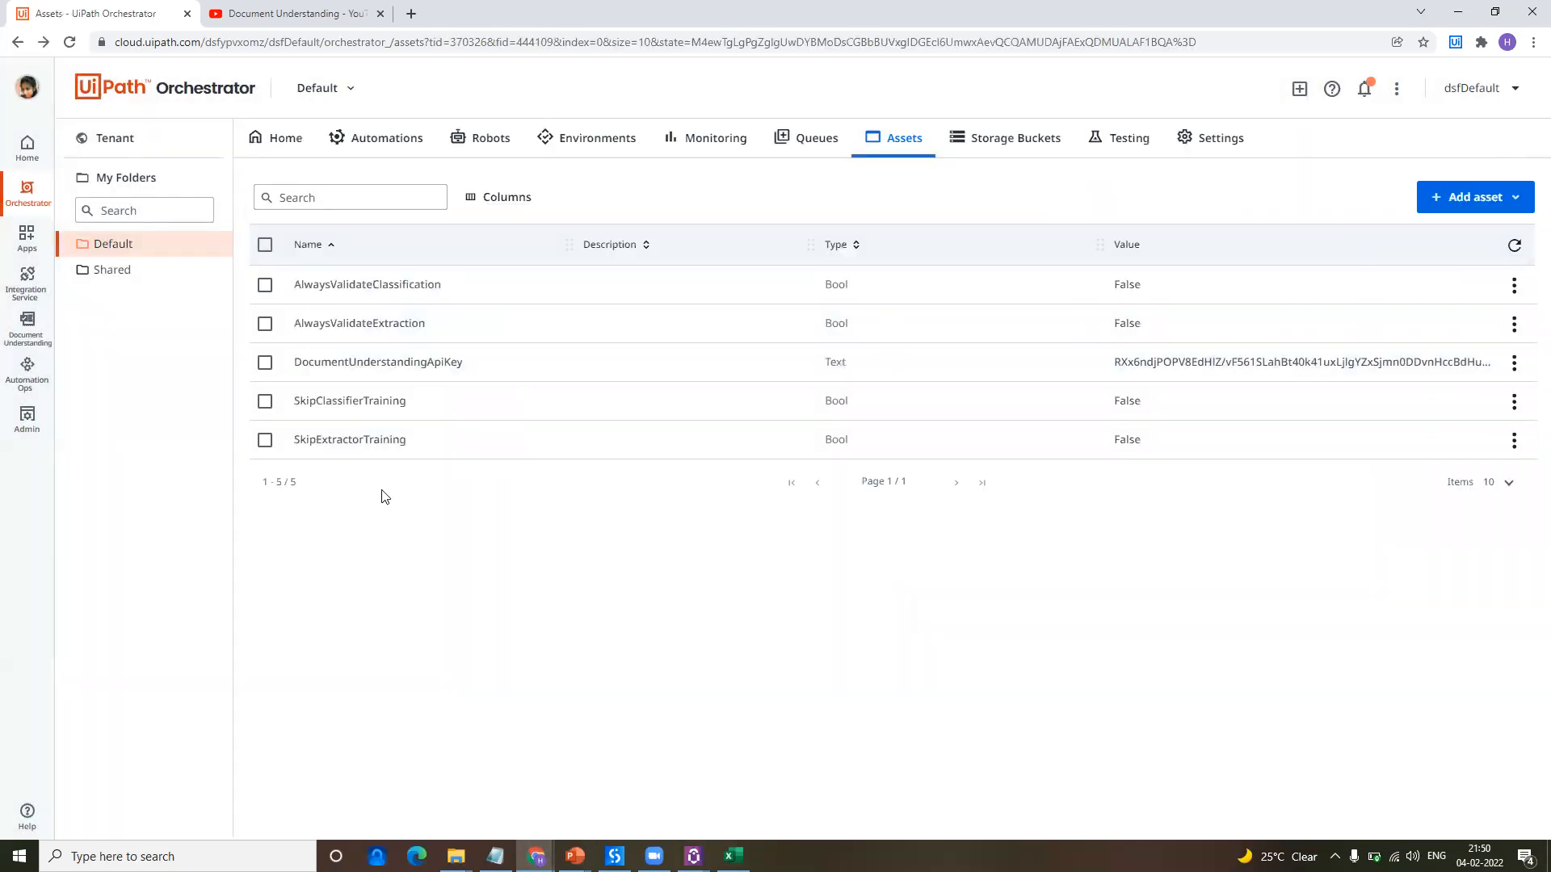
Step: Switch to UiPath Studio and run the Main-Attended workflow file
{"action": "left_click", "coordinate": [614, 857]}
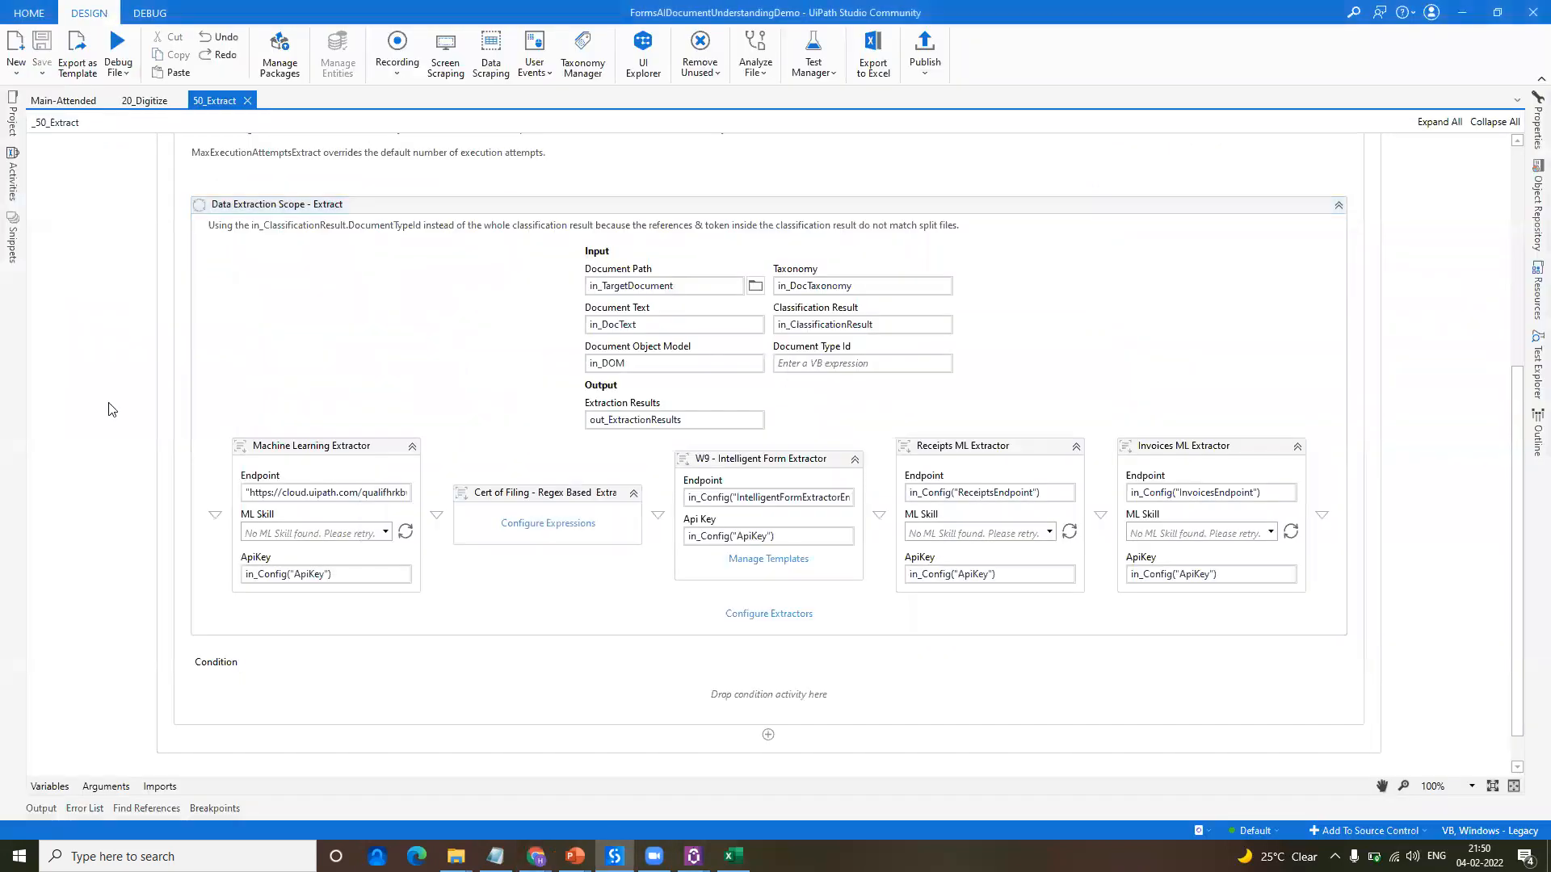
{"action": "left_click", "coordinate": [57, 101]}
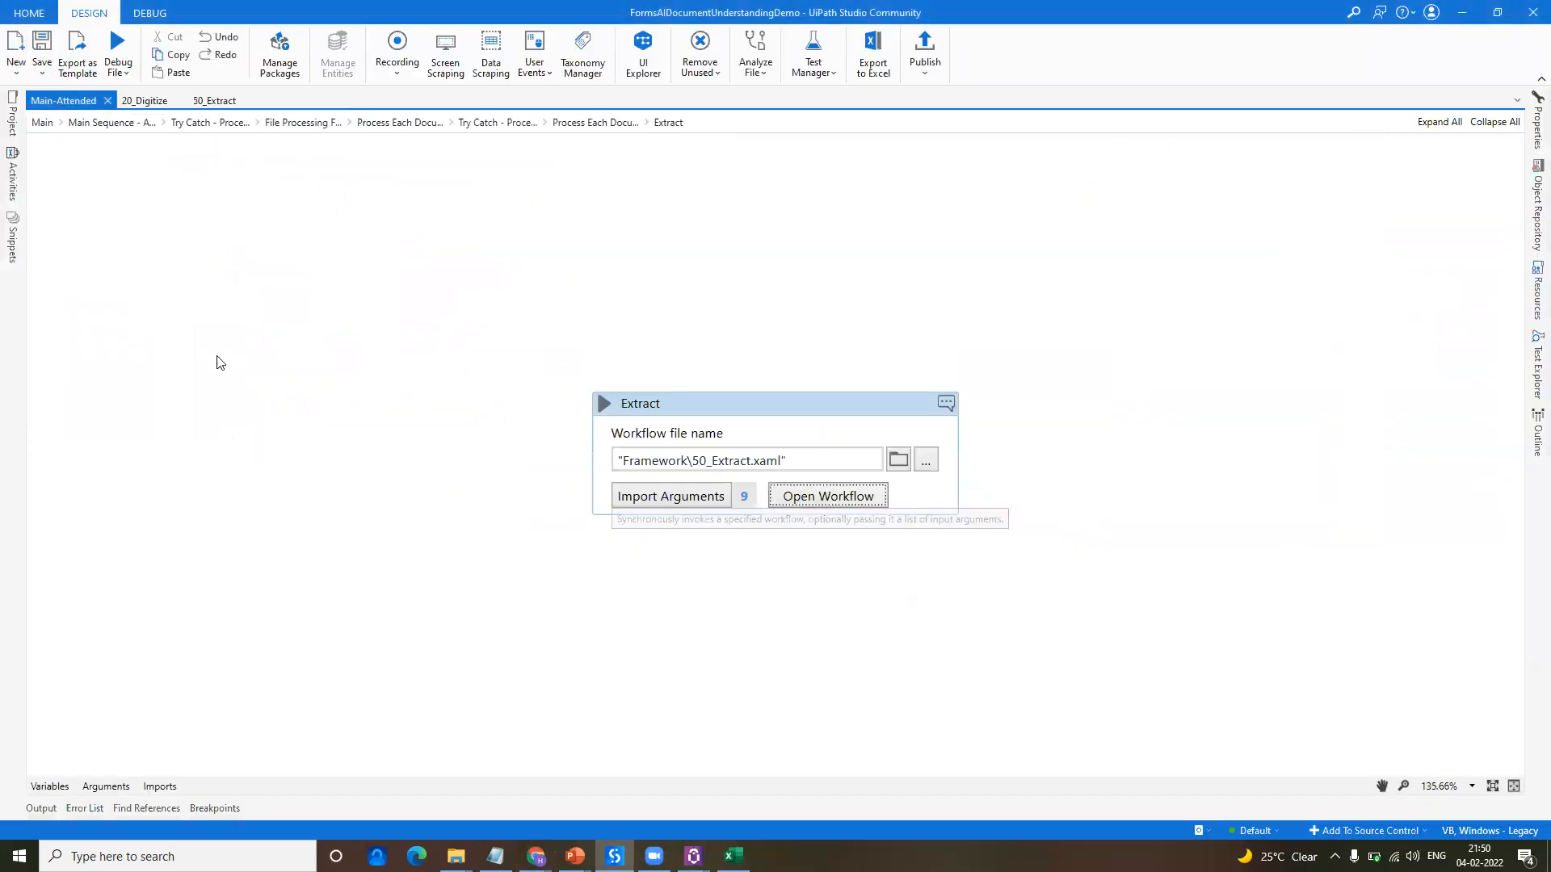
{"action": "left_click", "coordinate": [121, 73]}
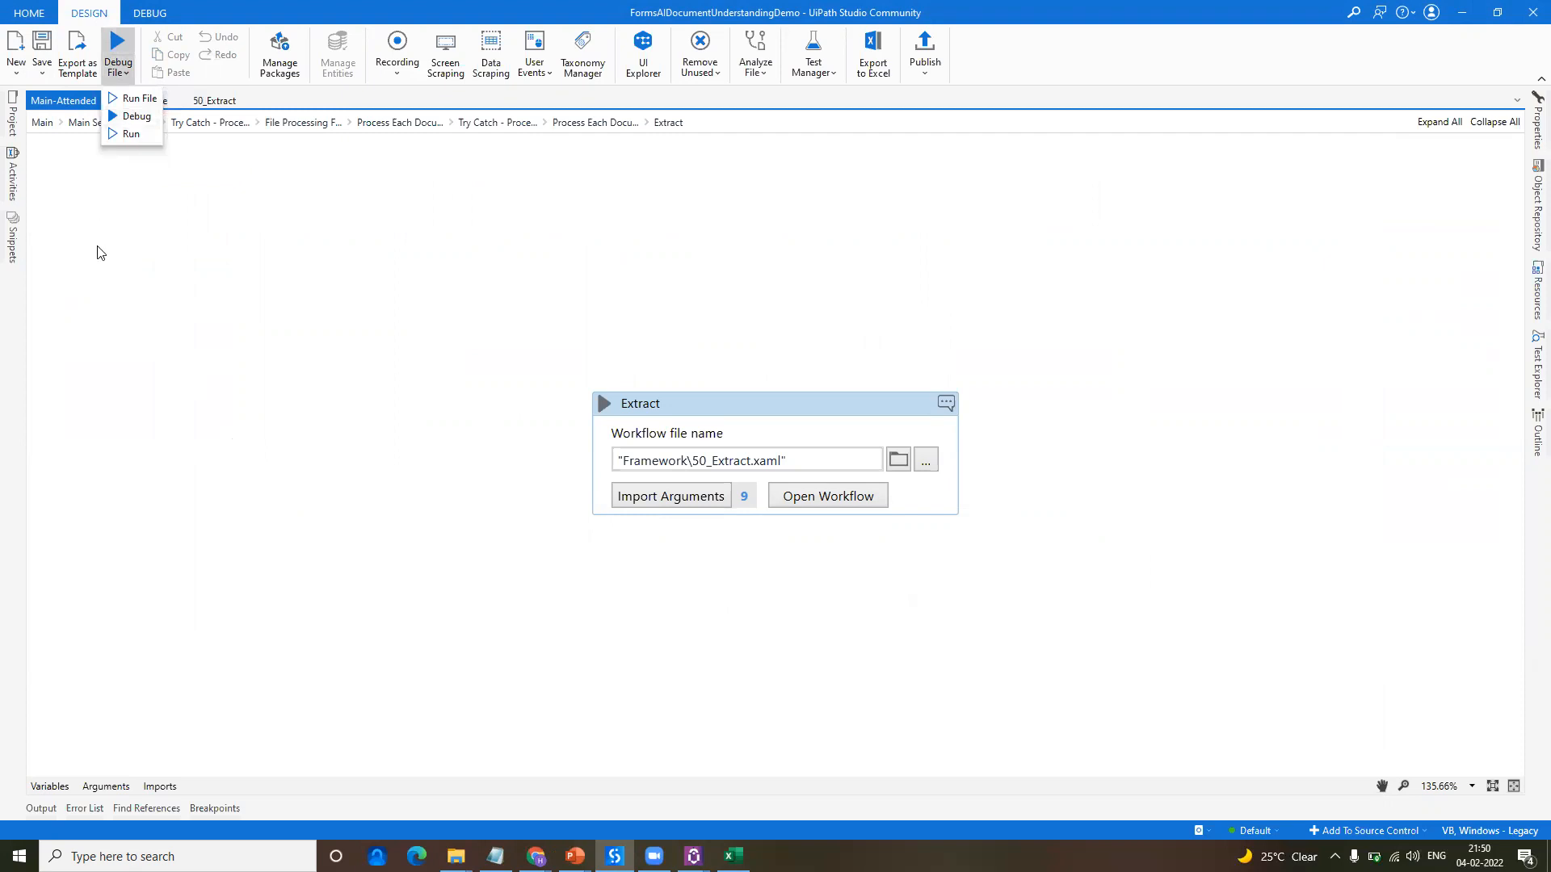
{"action": "key", "text": "Escape"}
{"action": "left_click", "coordinate": [121, 68]}
{"action": "left_click", "coordinate": [126, 96]}
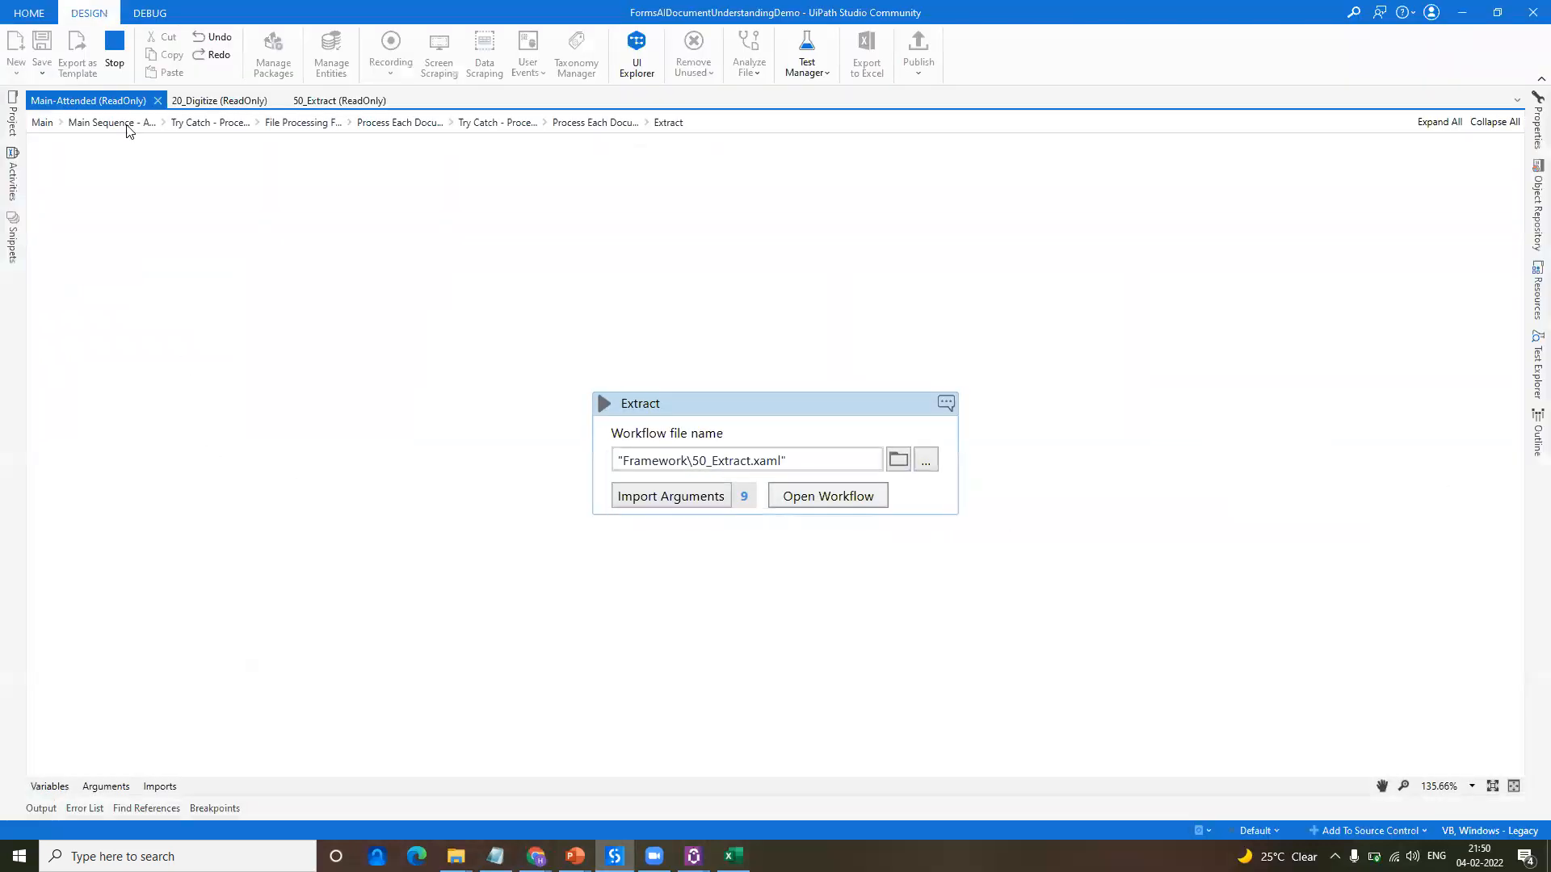
Step: Close the 20_Digitize and 50_Extract workflows, return to Main-Attended's main sequence and display the execution output
{"action": "left_click", "coordinate": [275, 100]}
{"action": "left_click", "coordinate": [277, 100]}
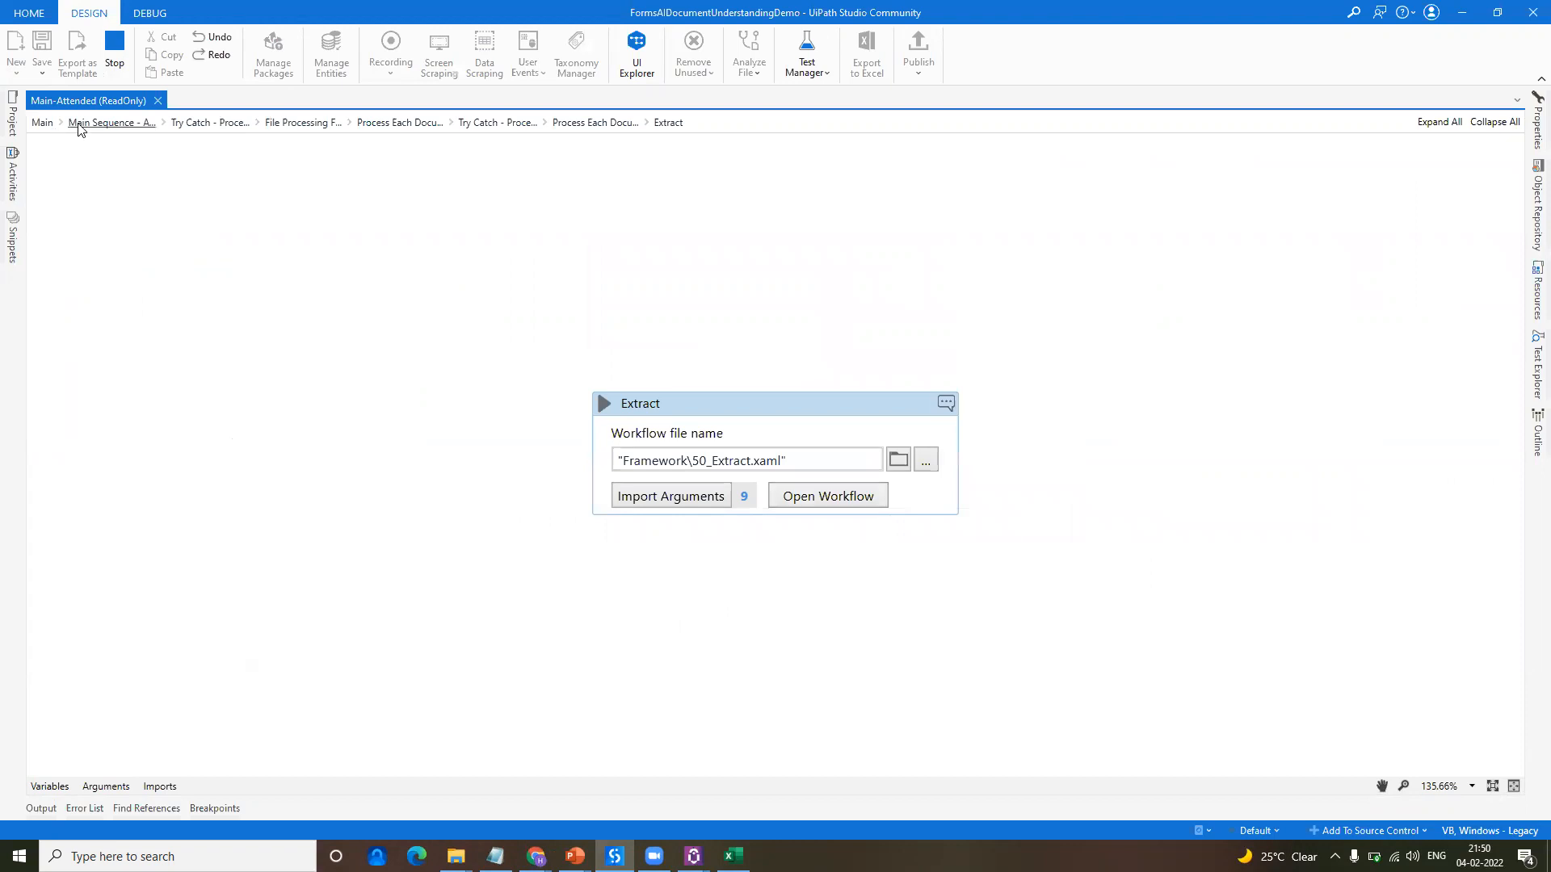
{"action": "left_click", "coordinate": [76, 123]}
{"action": "left_click", "coordinate": [48, 809]}
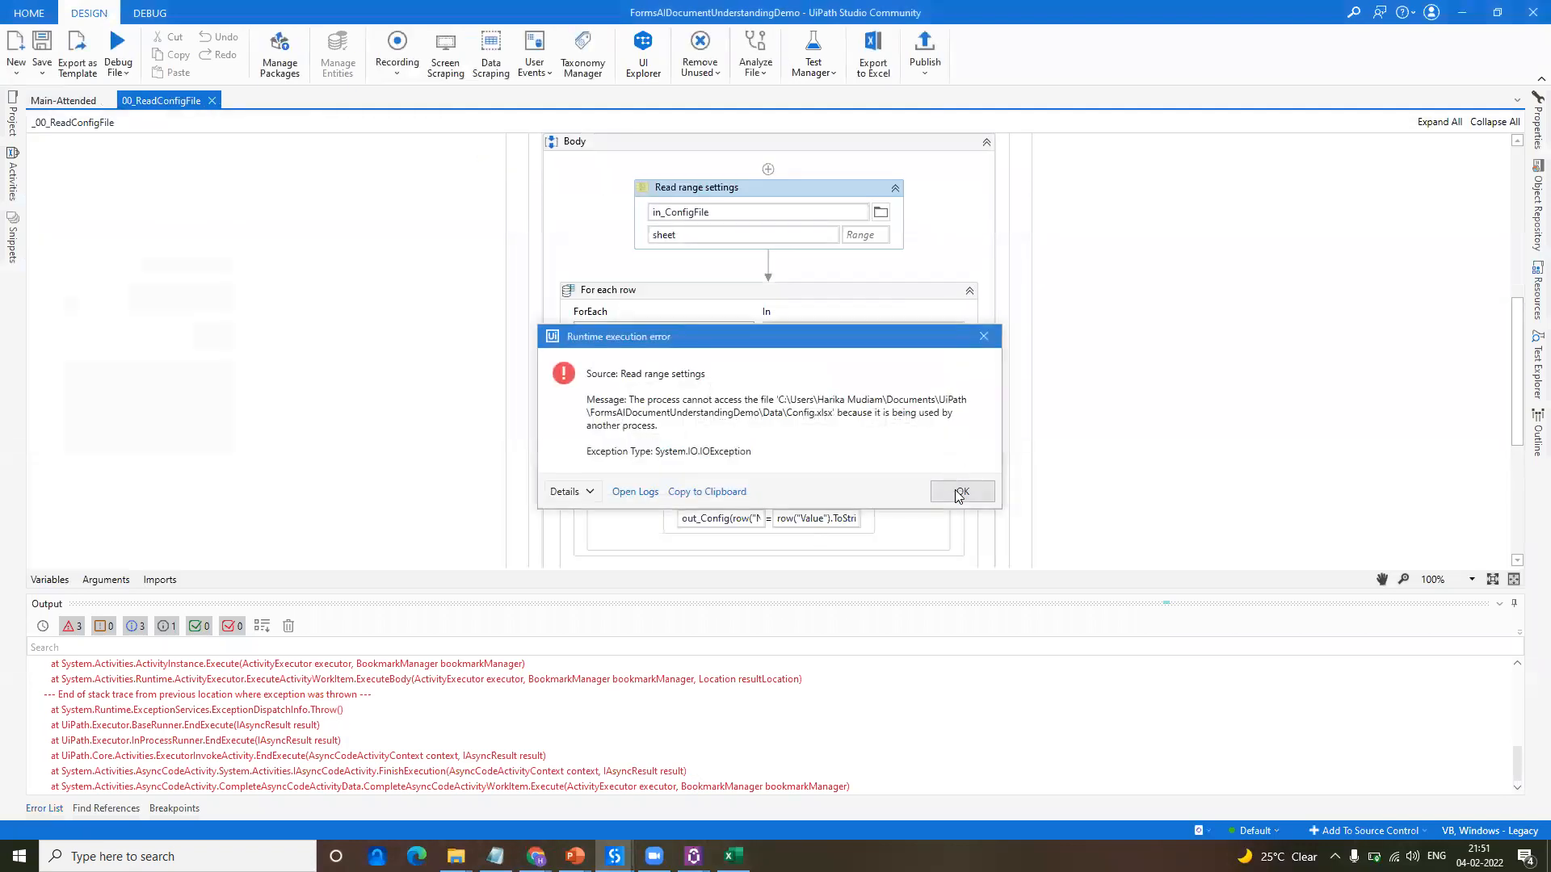
Step: Dismiss the runtime execution error and examine the error entries in the execution output
{"action": "left_click", "coordinate": [961, 490]}
{"action": "scroll", "coordinate": [563, 724], "scroll_direction": "up", "scroll_amount": 5}
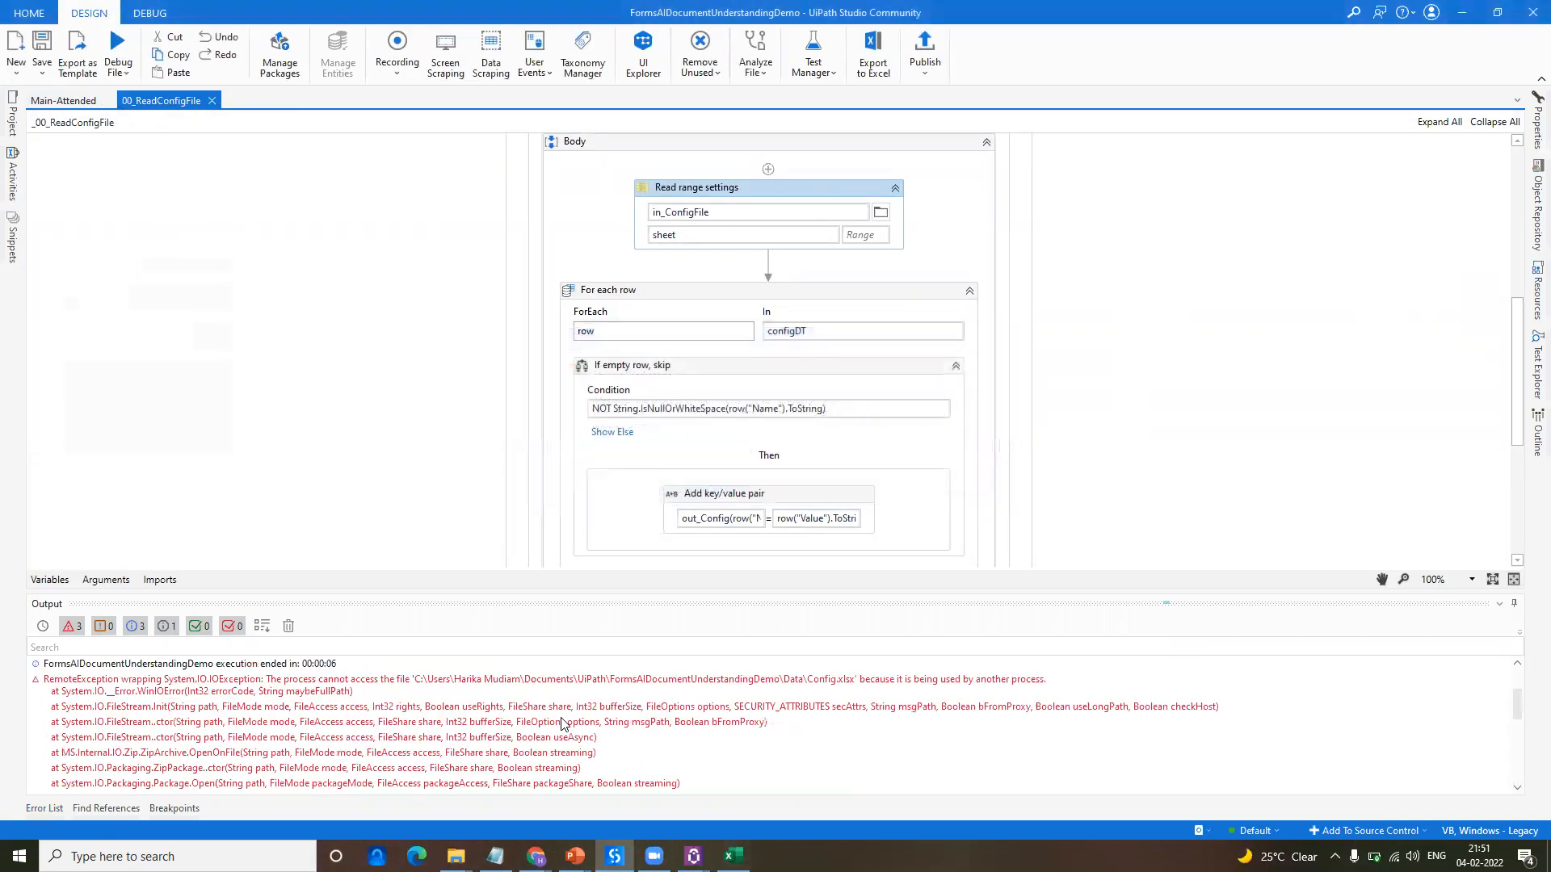
{"action": "scroll", "coordinate": [582, 721], "scroll_direction": "up", "scroll_amount": 3}
Step: Switch to the Config workbook in Excel, save it and close it
{"action": "left_click", "coordinate": [733, 855]}
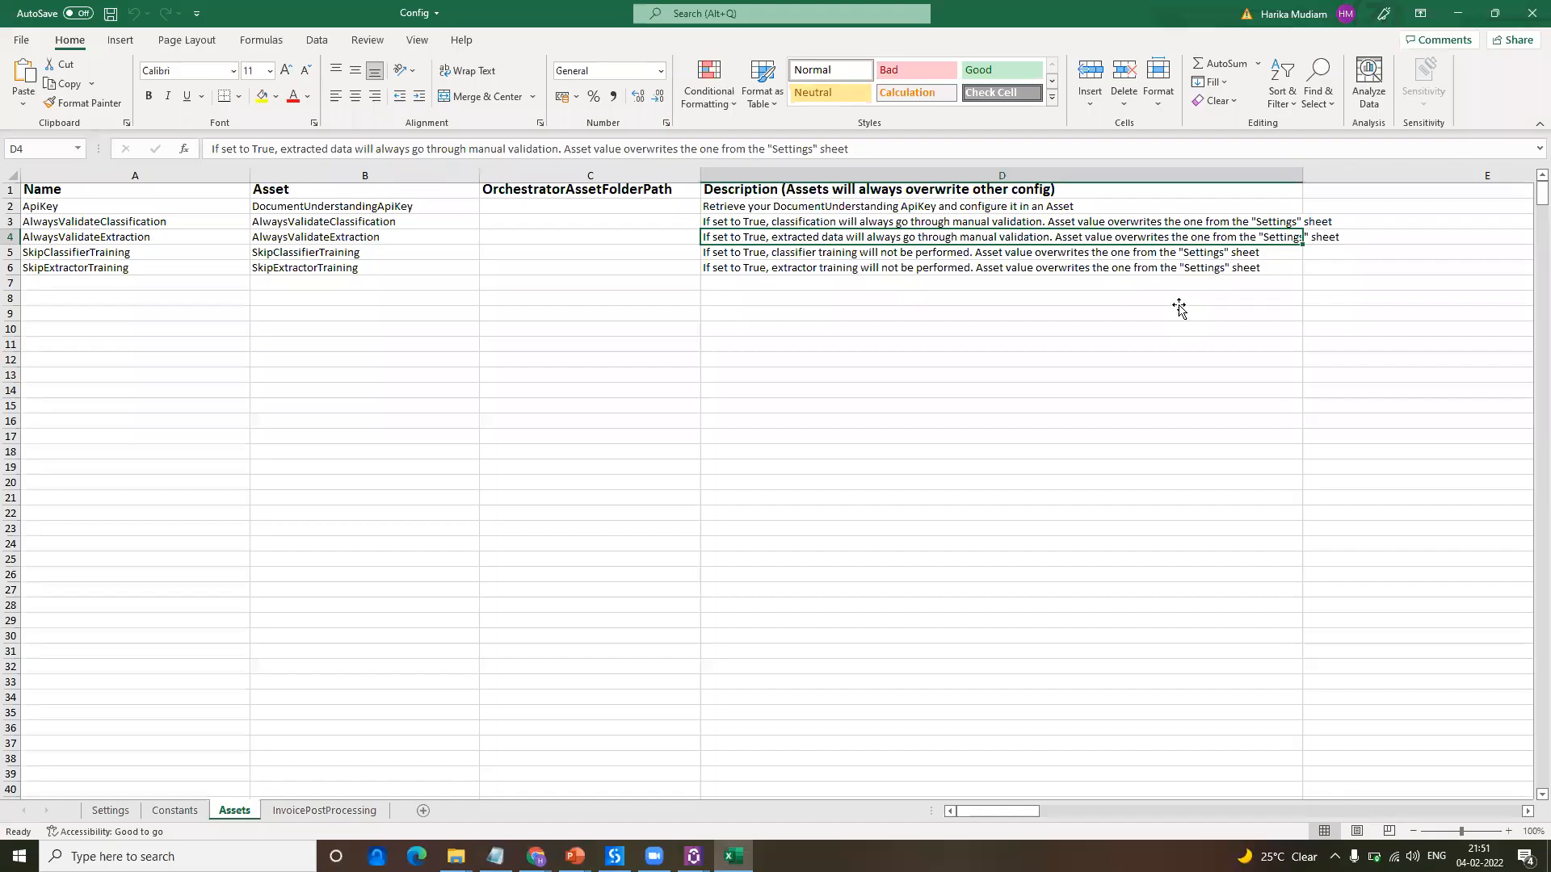
{"action": "left_click", "coordinate": [1179, 304]}
{"action": "key", "text": "ctrl+s"}
{"action": "left_click", "coordinate": [1533, 12]}
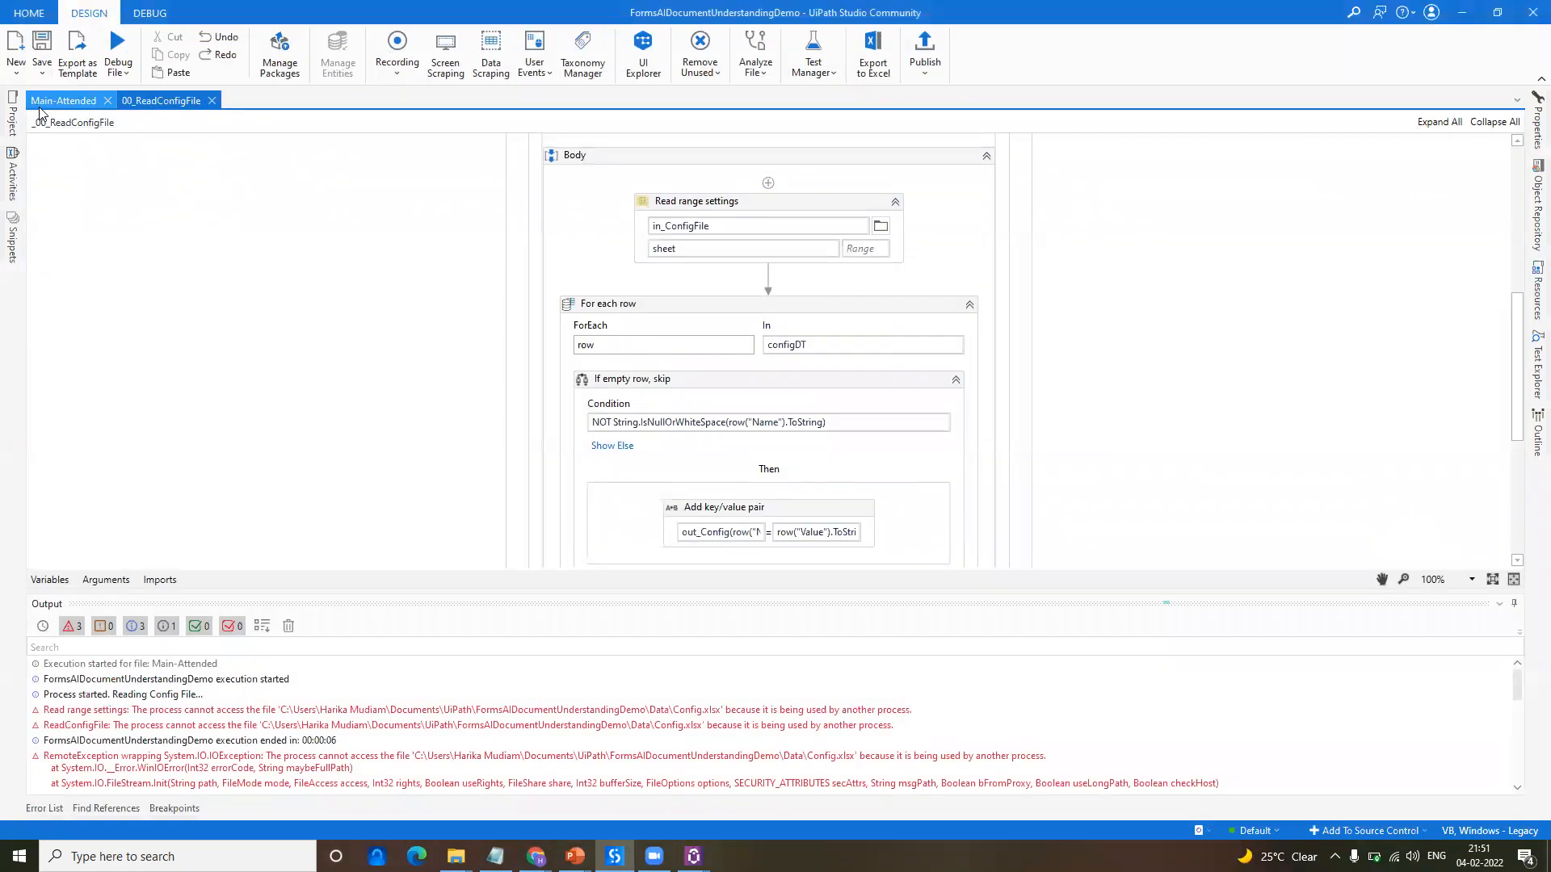
Step: Run the Main-Attended file again, choose 4506T-5-prpg1 as the document to process, and enlarge the execution output
{"action": "left_click", "coordinate": [40, 103]}
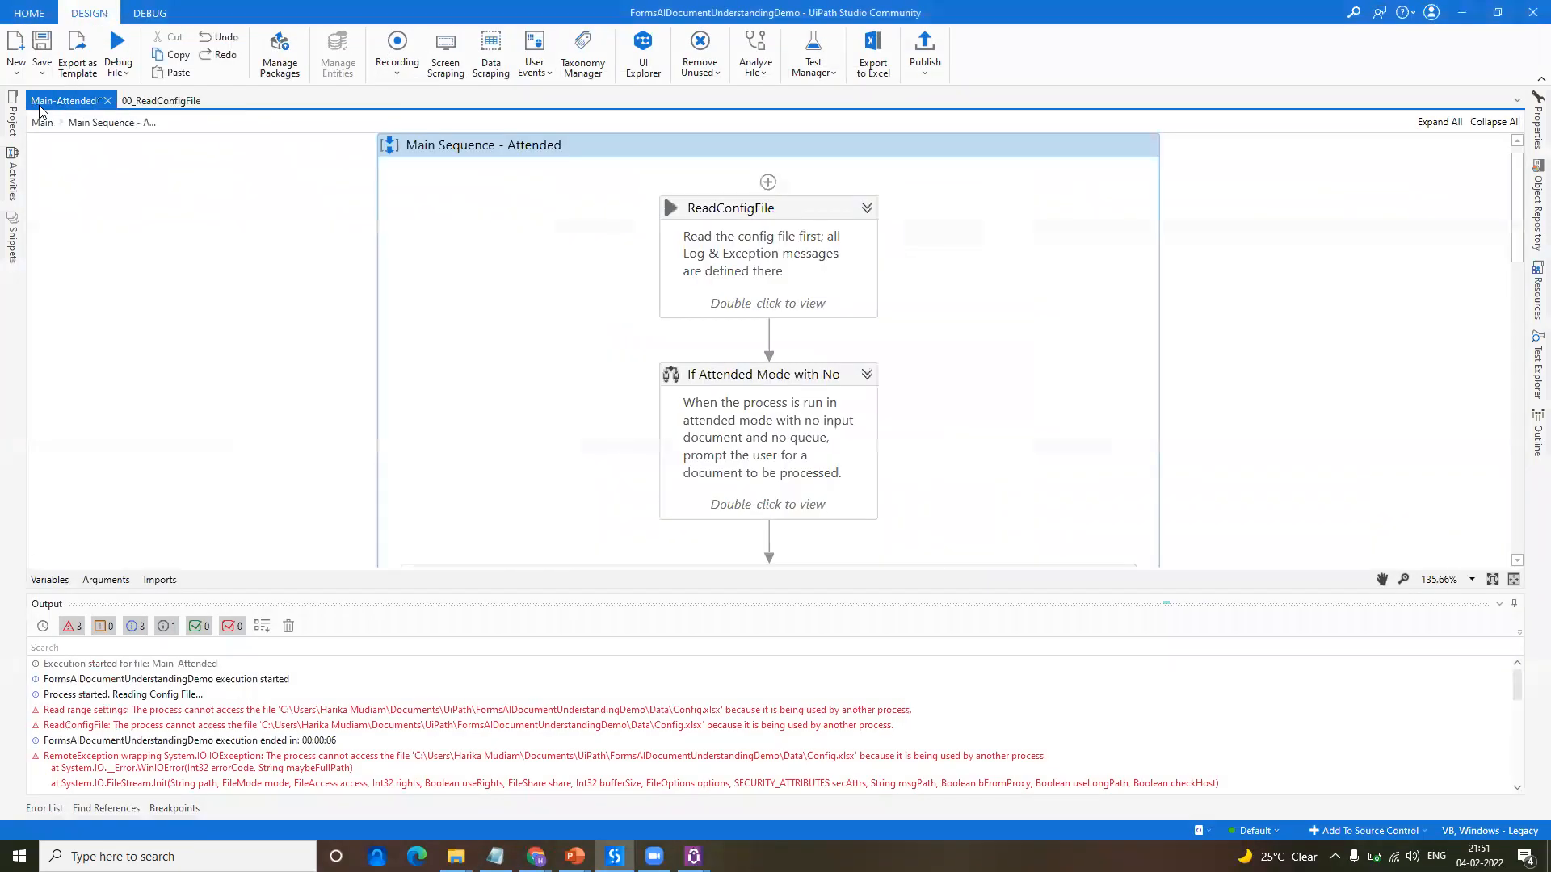
{"action": "left_click", "coordinate": [119, 70]}
{"action": "left_click", "coordinate": [125, 100]}
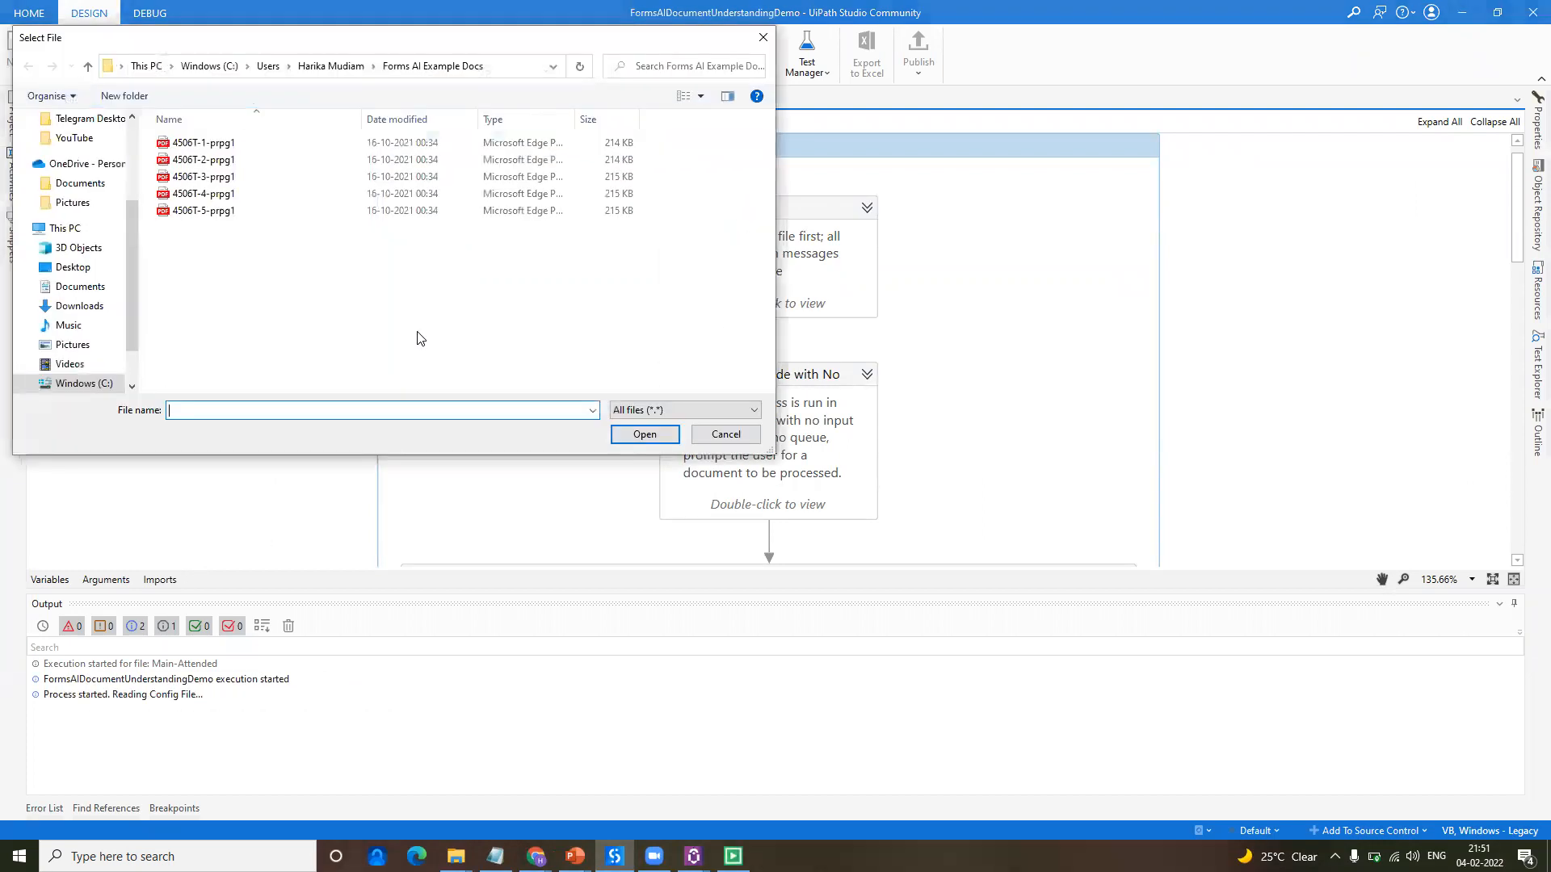
{"action": "left_click", "coordinate": [206, 215]}
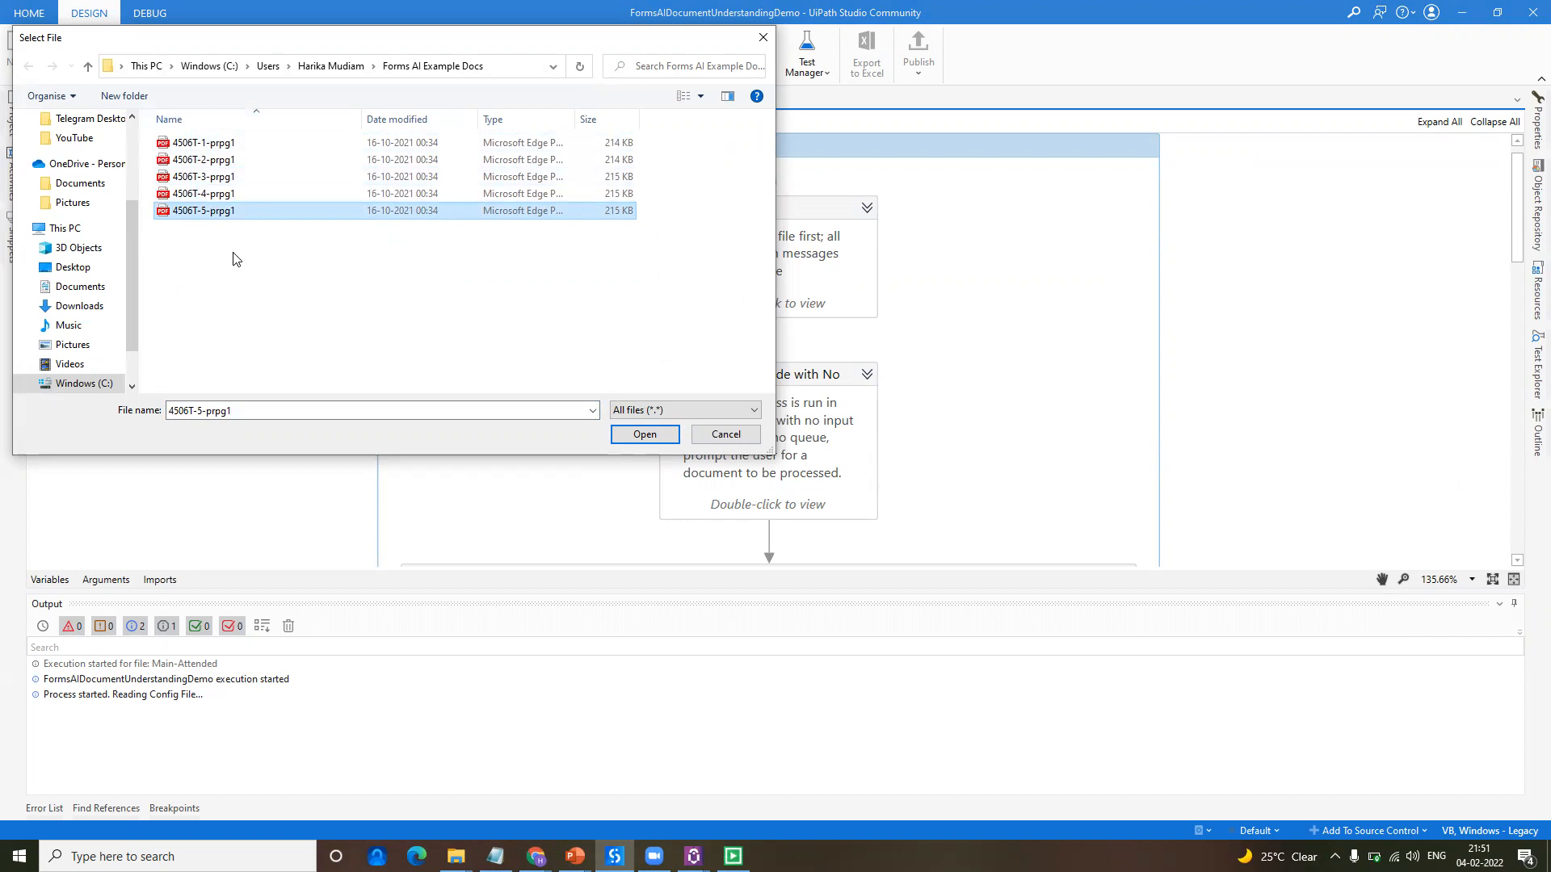
{"action": "left_click", "coordinate": [645, 435]}
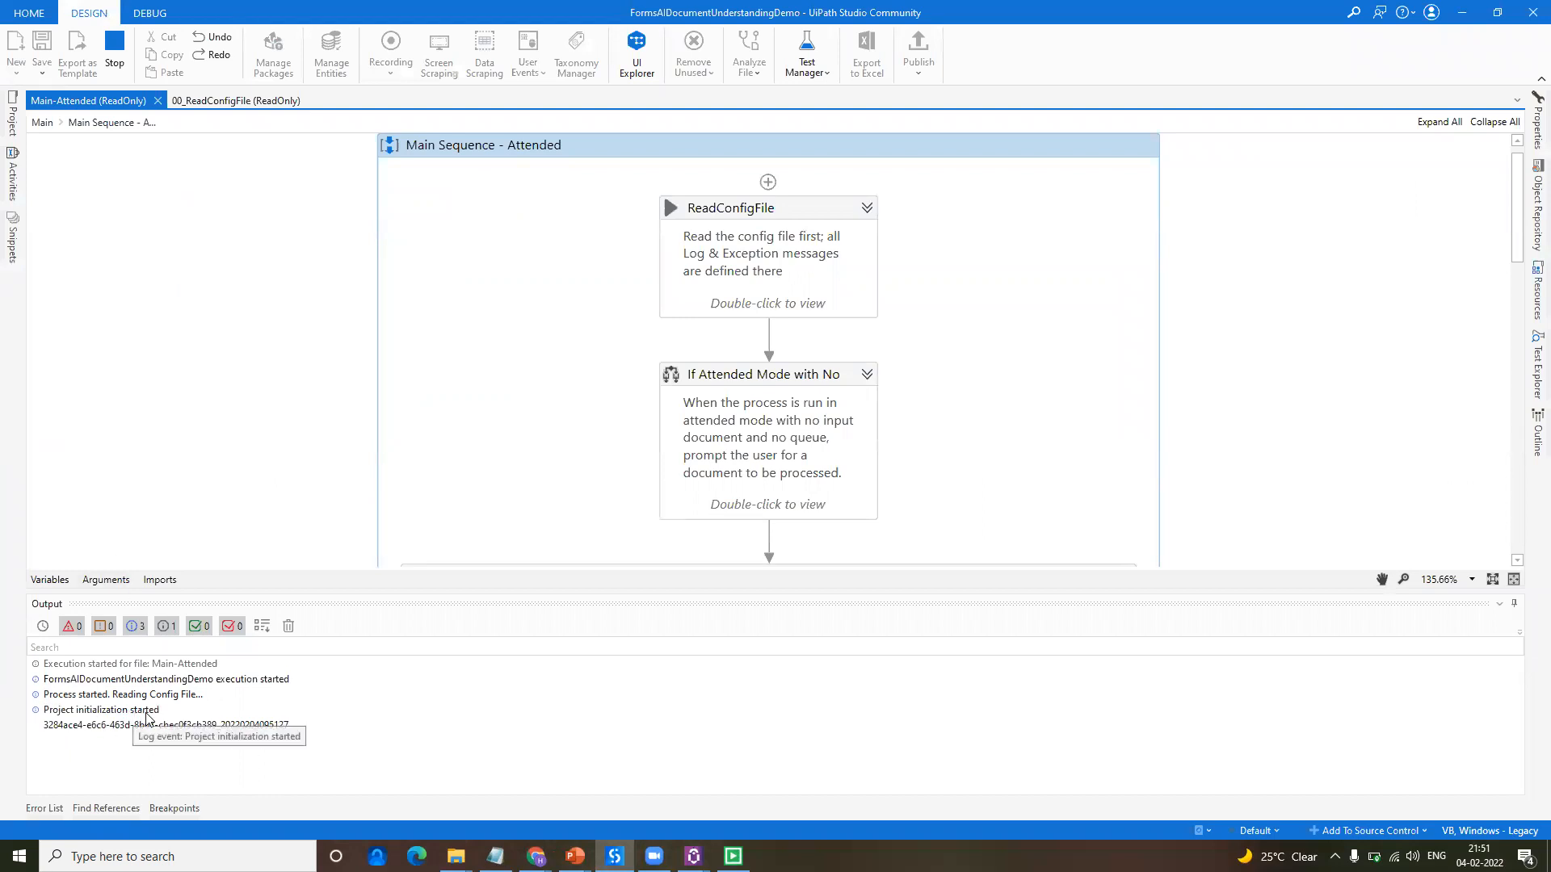
{"action": "left_click_drag", "start_coordinate": [352, 590], "coordinate": [316, 337]}
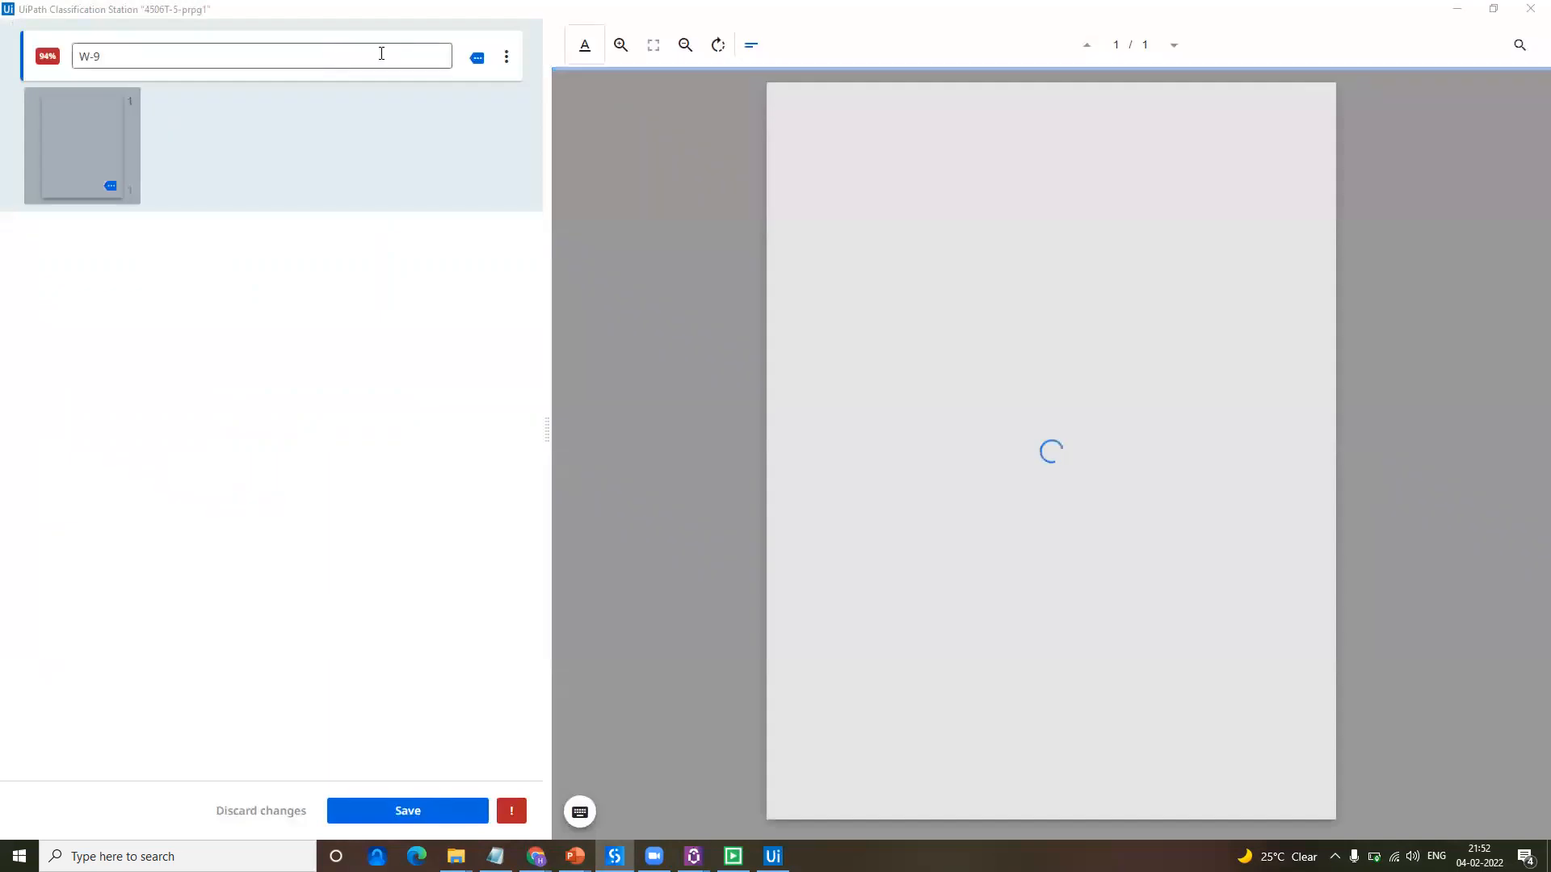
Step: Classify the document as 4506TForm in the Classification Station and save the classification
{"action": "left_click", "coordinate": [381, 53]}
{"action": "scroll", "coordinate": [156, 255], "scroll_direction": "down", "scroll_amount": 3}
{"action": "left_click", "coordinate": [156, 255]}
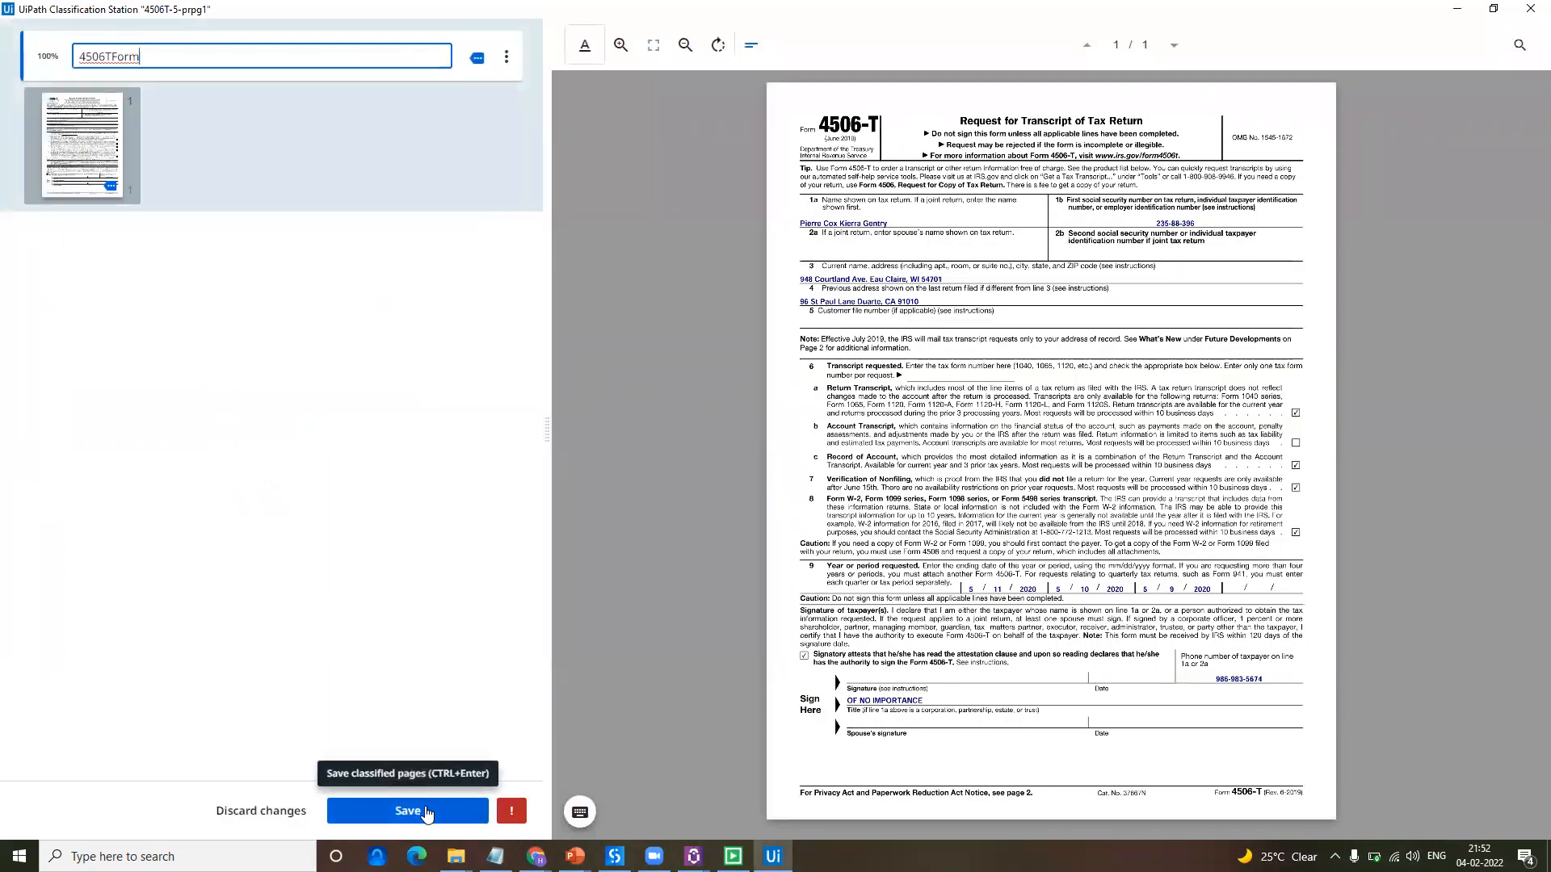
{"action": "left_click", "coordinate": [427, 812]}
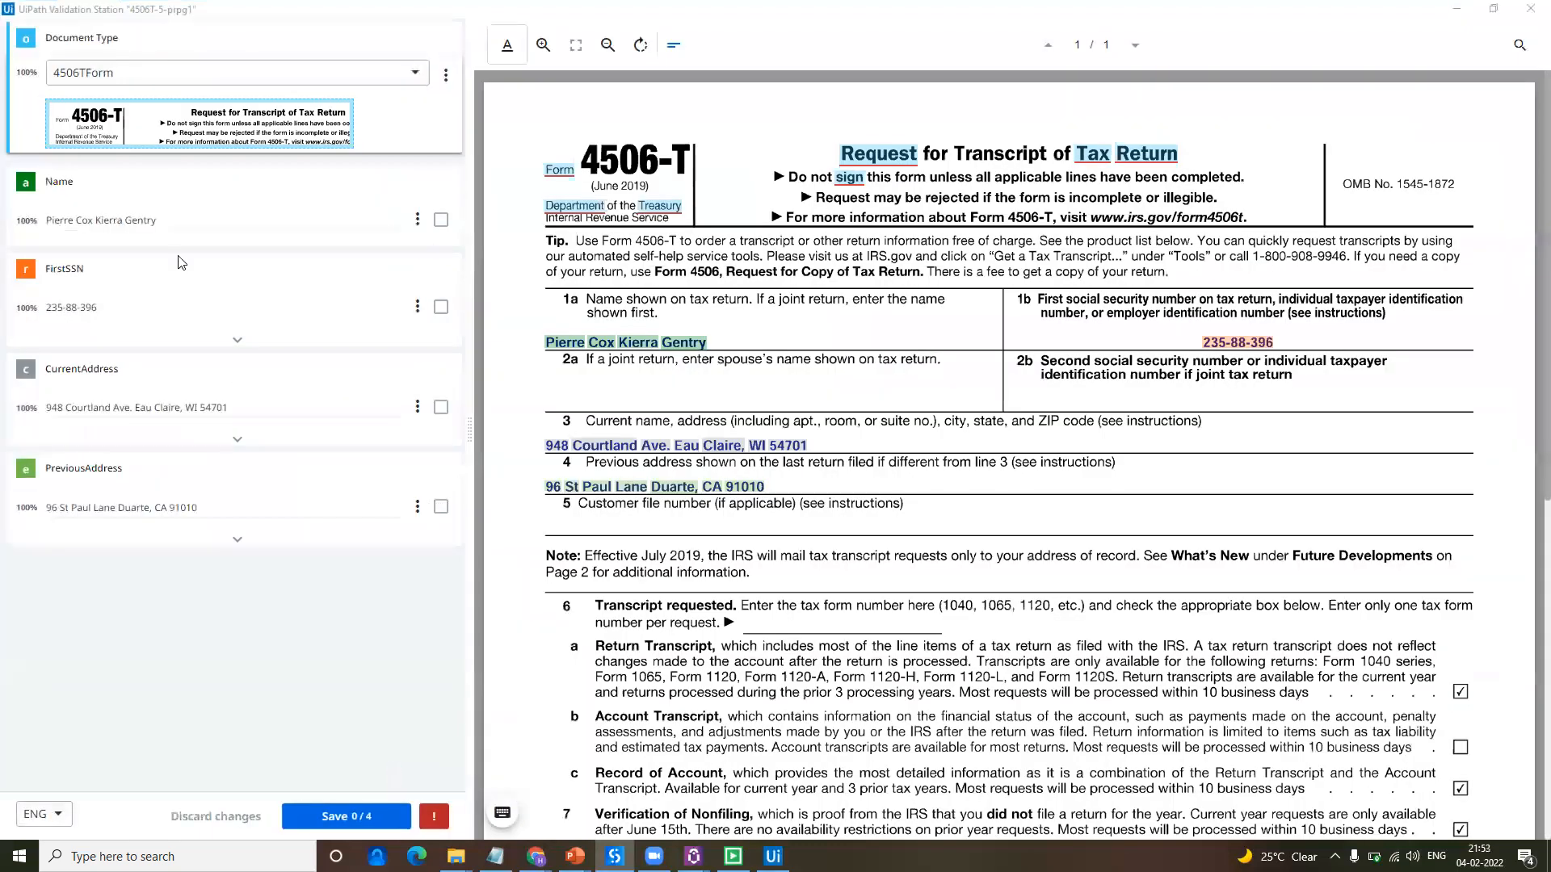
Step: Confirm the extracted Name, FirstSSN, CurrentAddress and PreviousAddress fields in the Validation Station and save the validated data
{"action": "left_click", "coordinate": [203, 212]}
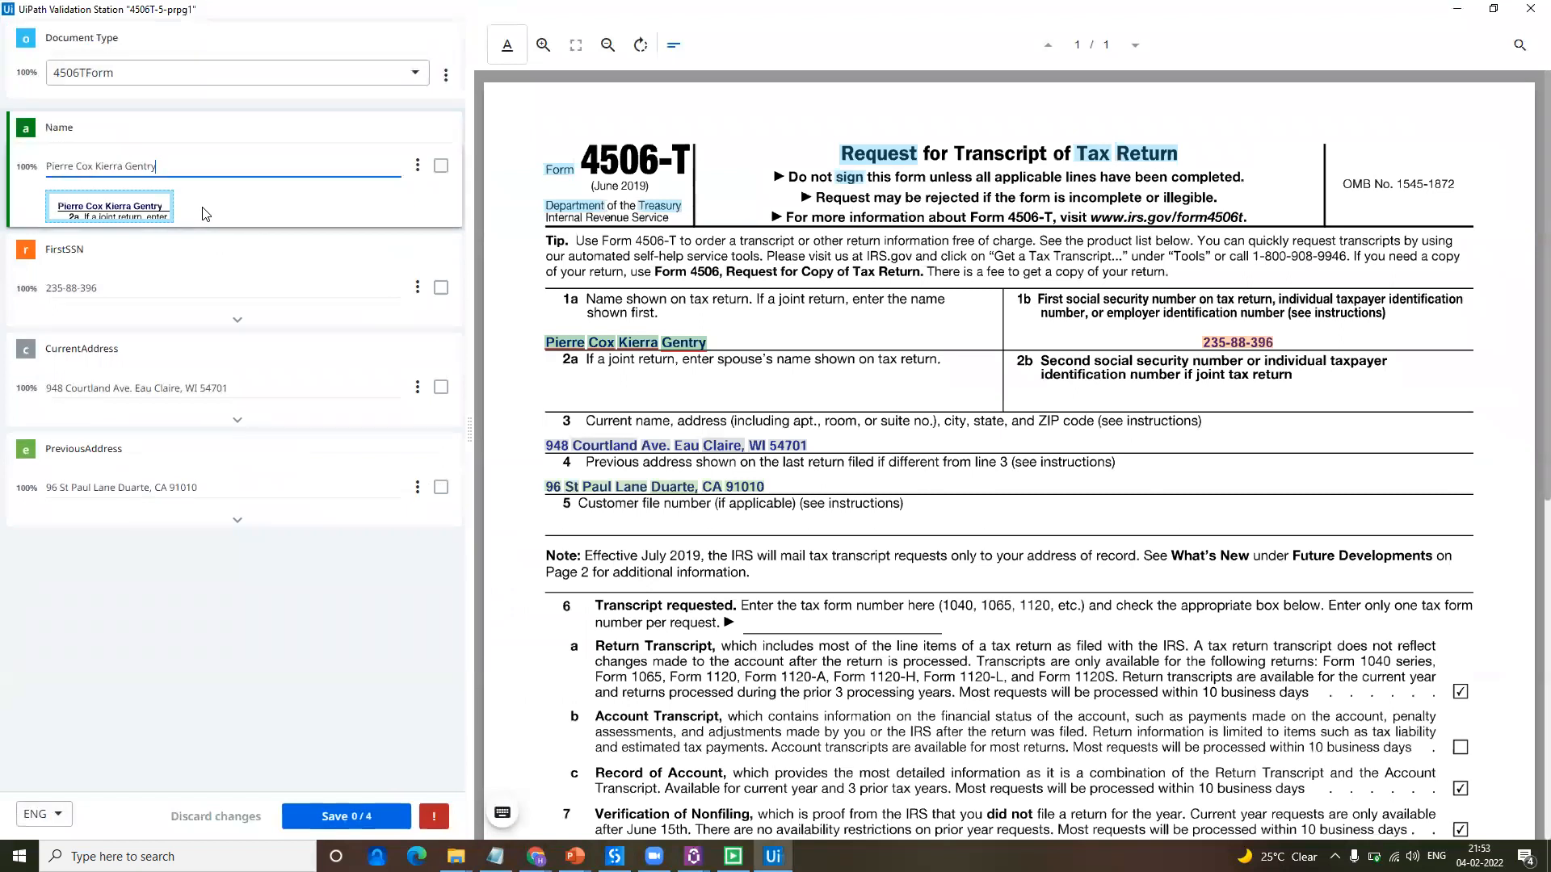
{"action": "left_click", "coordinate": [441, 169]}
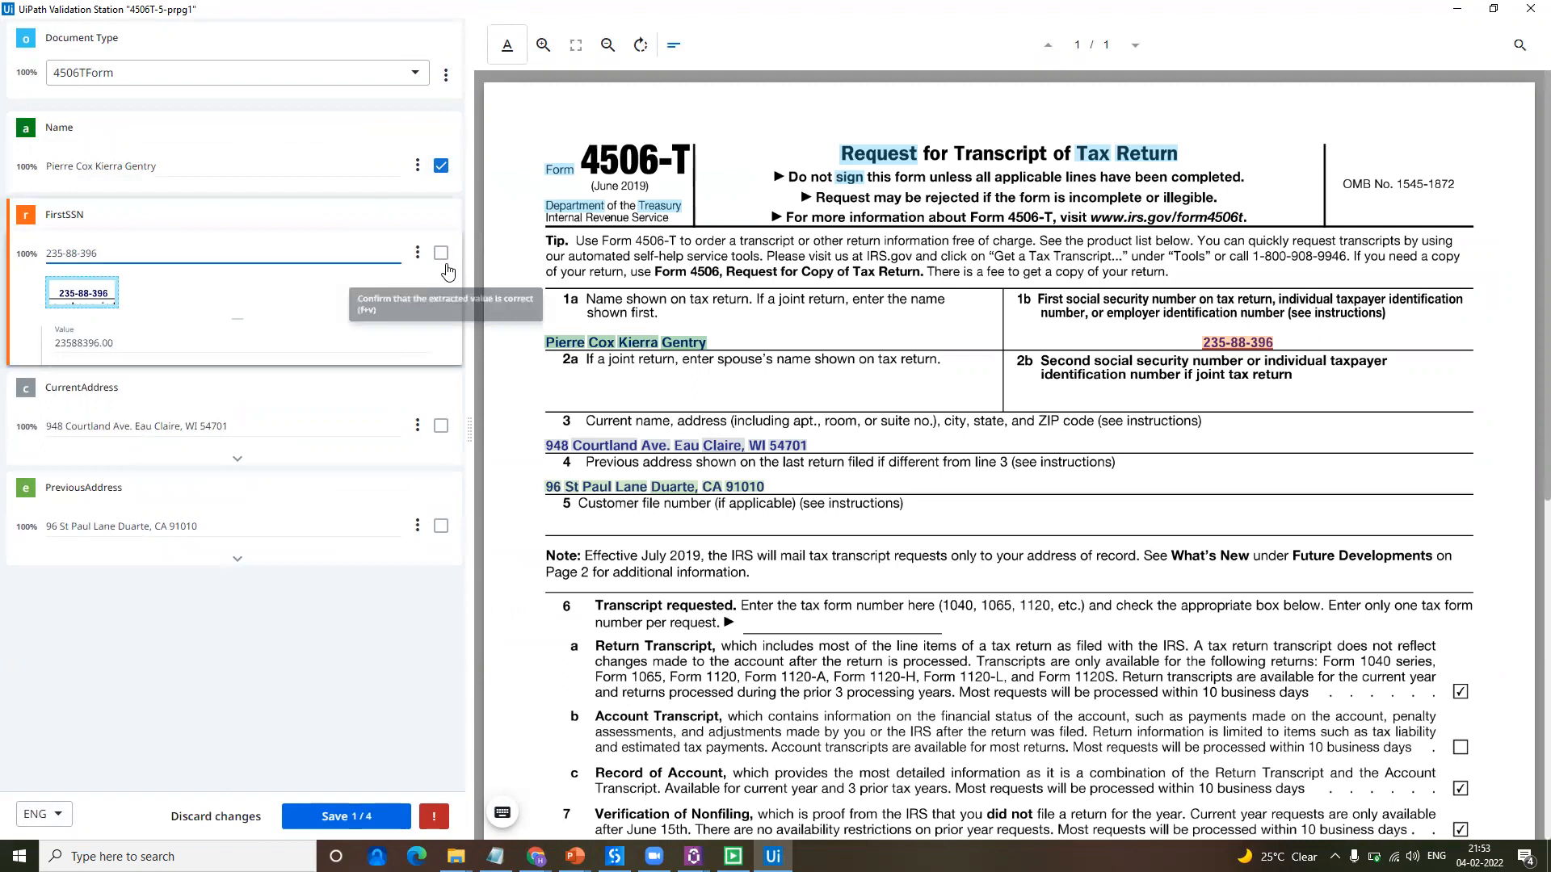
{"action": "left_click", "coordinate": [442, 255]}
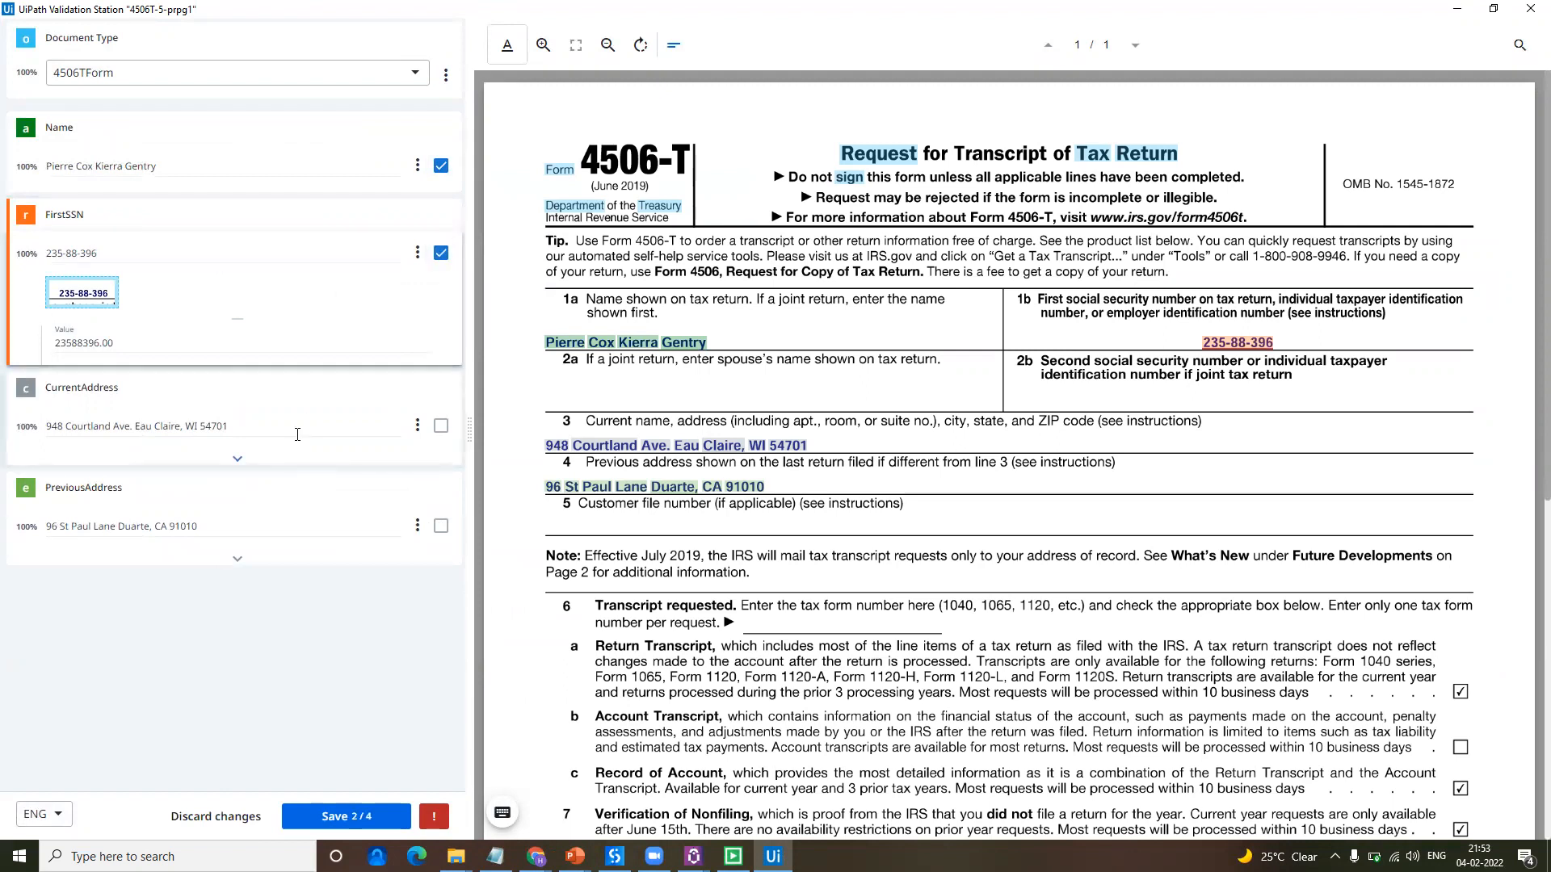
{"action": "left_click", "coordinate": [433, 357]}
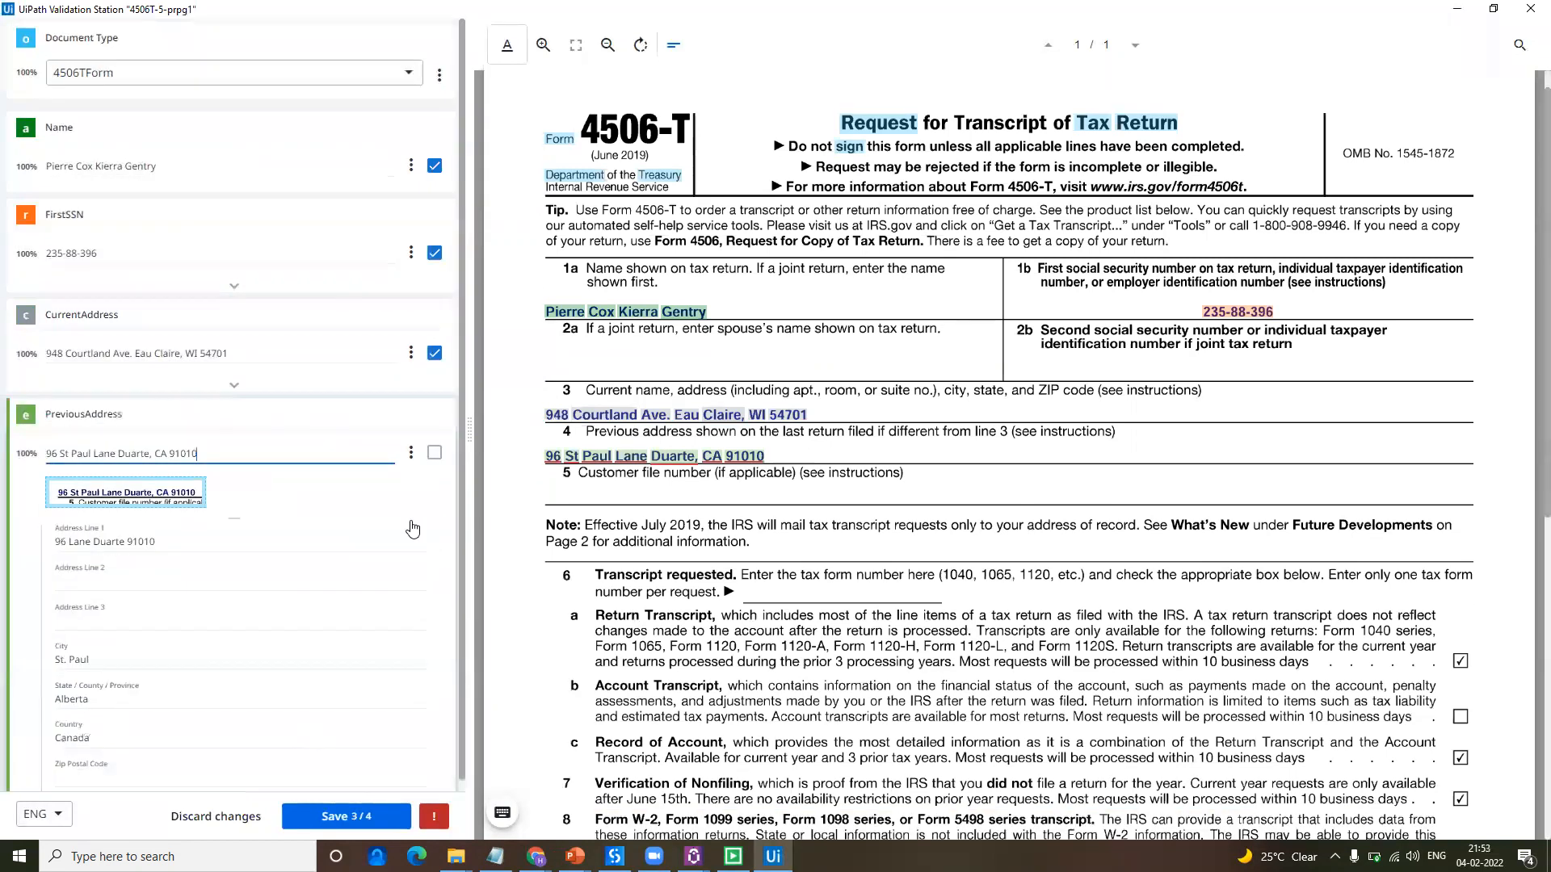
{"action": "left_click", "coordinate": [435, 453]}
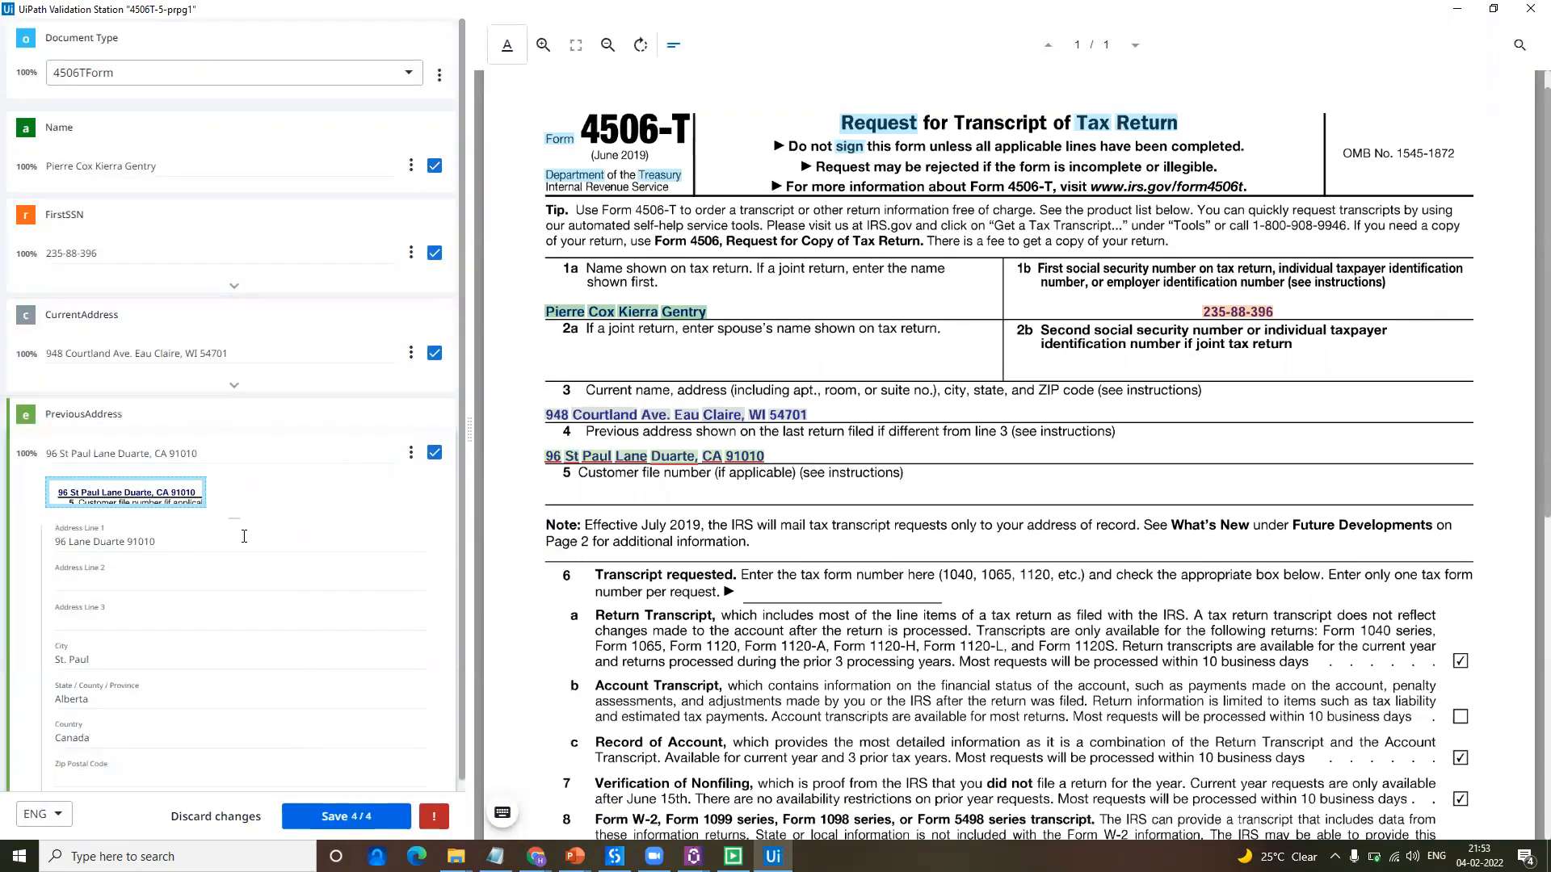
{"action": "left_click", "coordinate": [341, 816]}
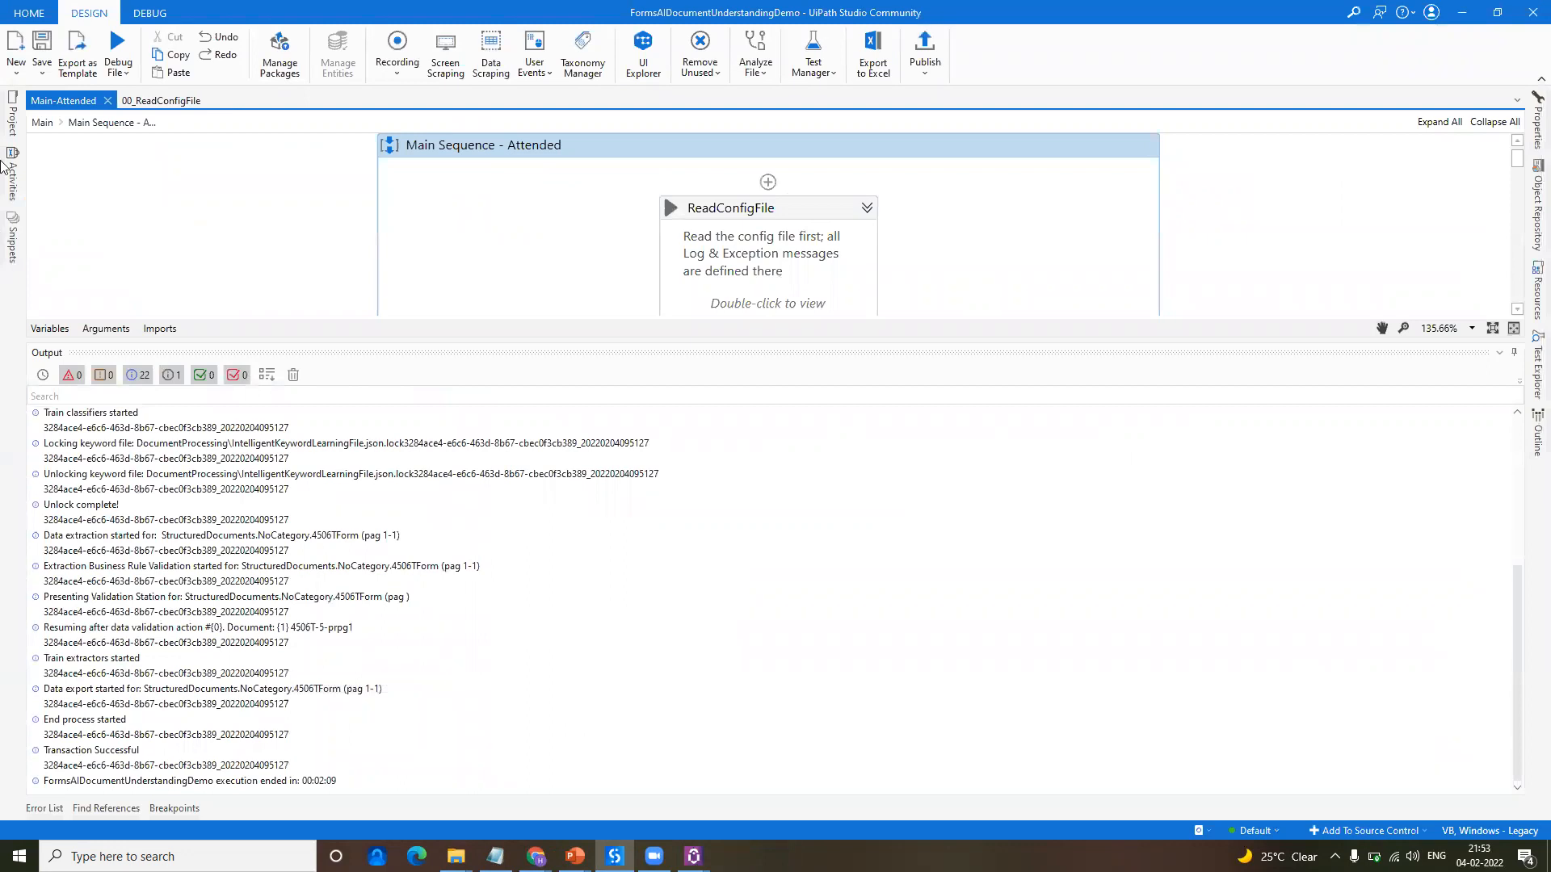
Step: Display the project's file tree in Studio and refresh it
{"action": "left_click", "coordinate": [10, 113]}
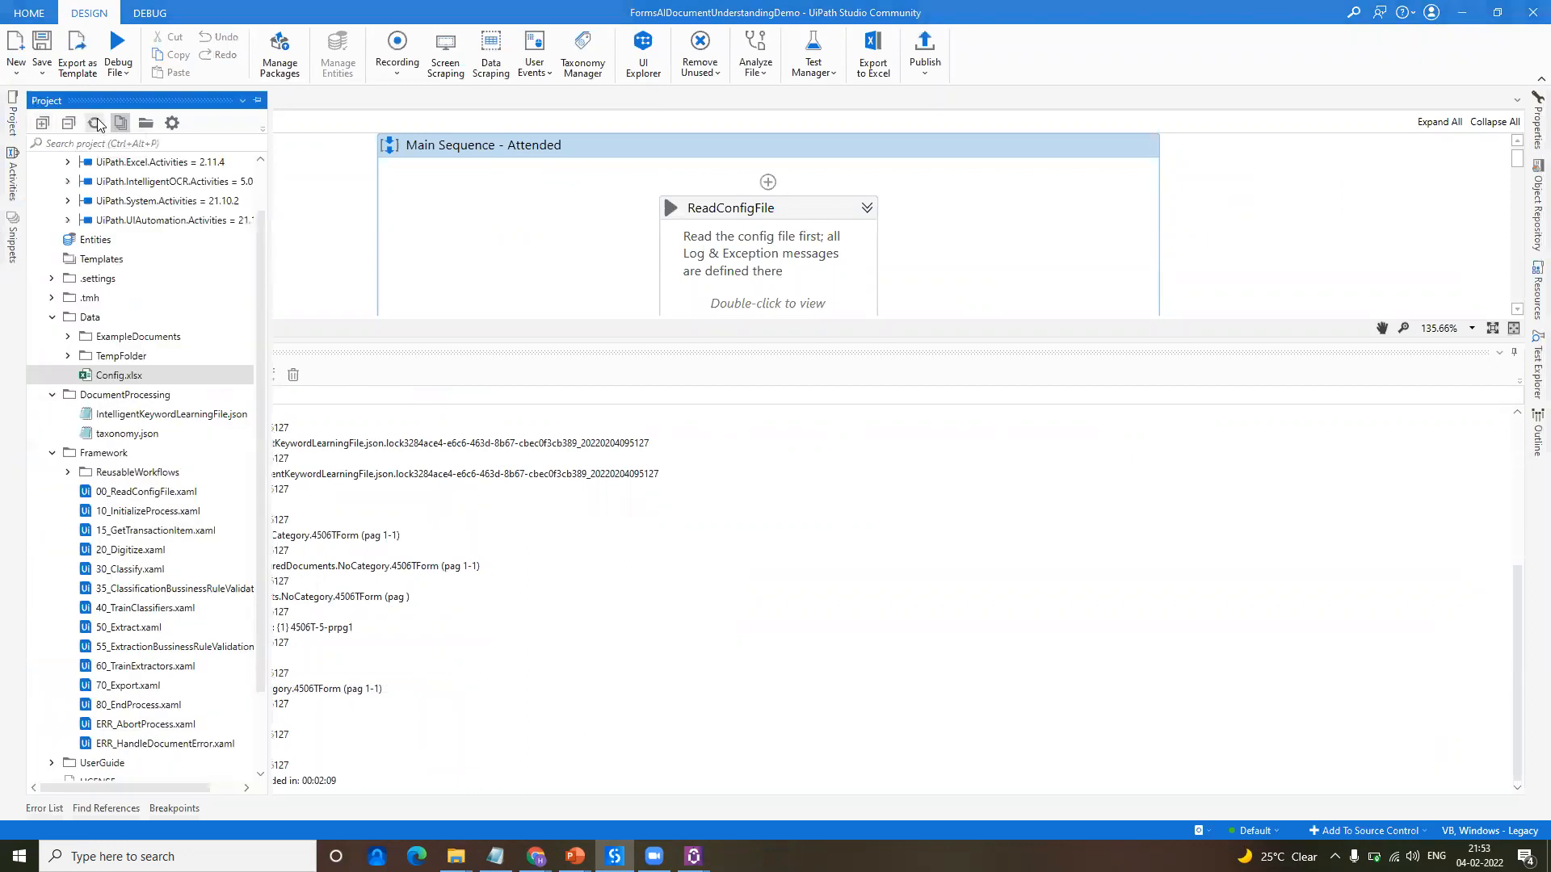
{"action": "left_click", "coordinate": [94, 122]}
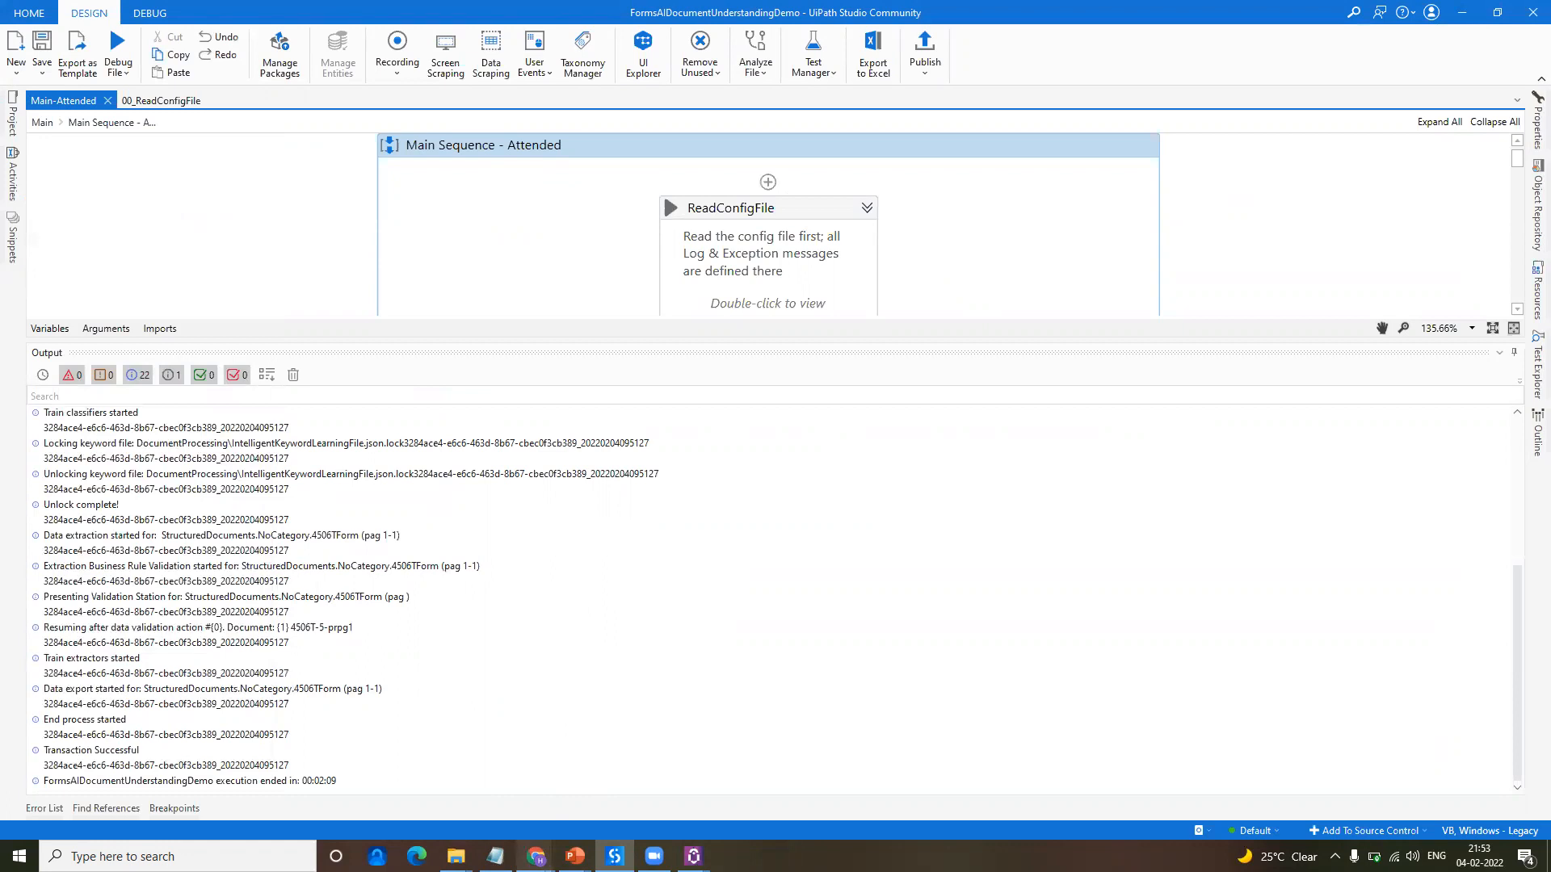
Step: Switch to Document Understanding in the browser and view the extractors of FormsAISampleProject
{"action": "mouse_move", "coordinate": [535, 854]}
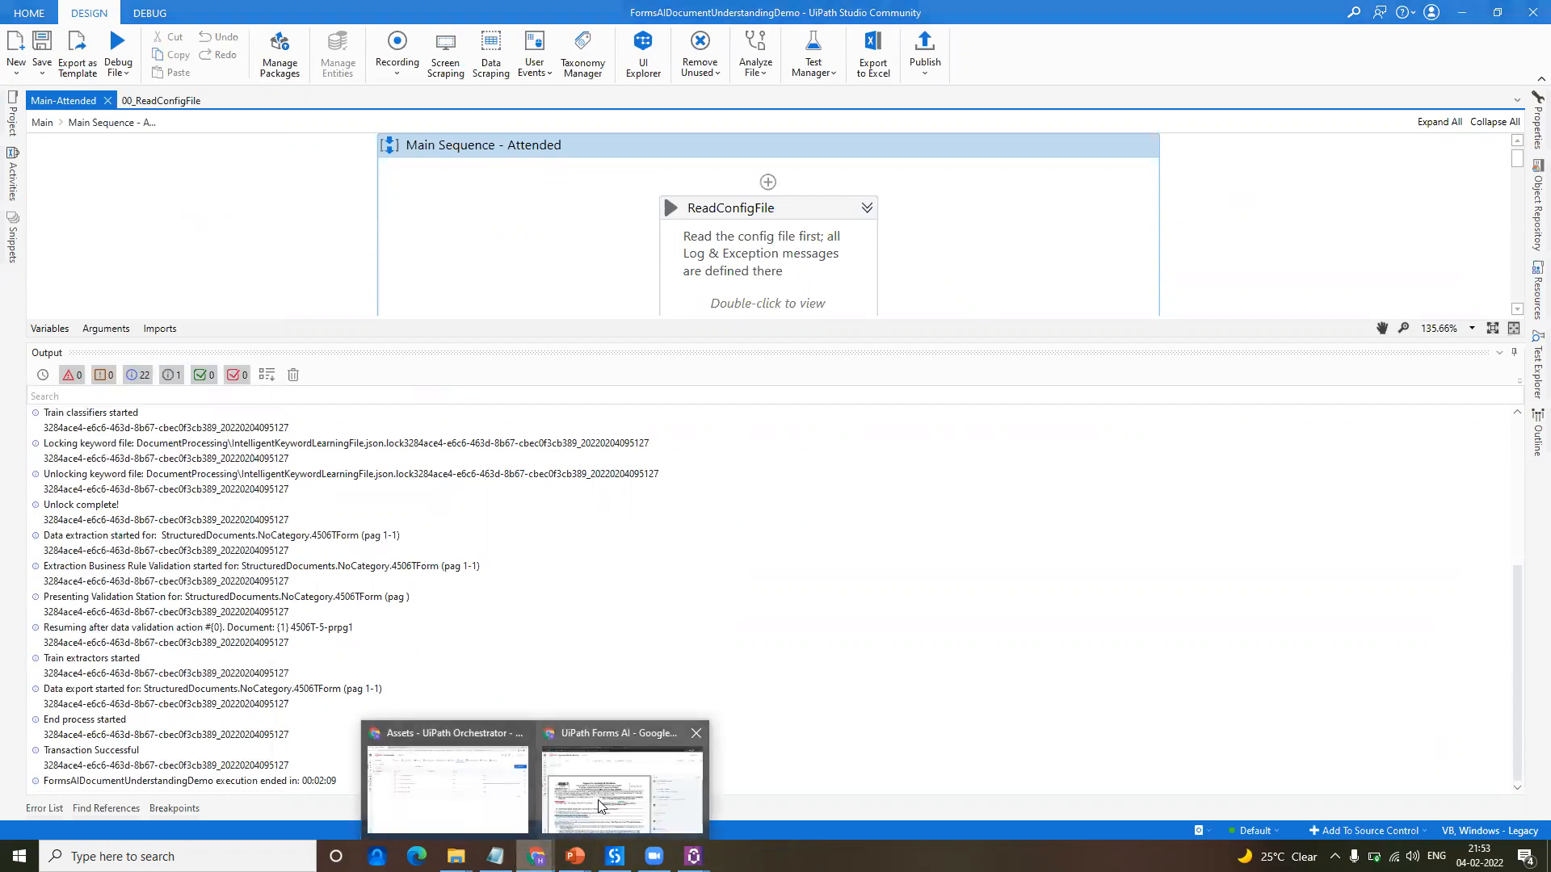
{"action": "left_click", "coordinate": [514, 801]}
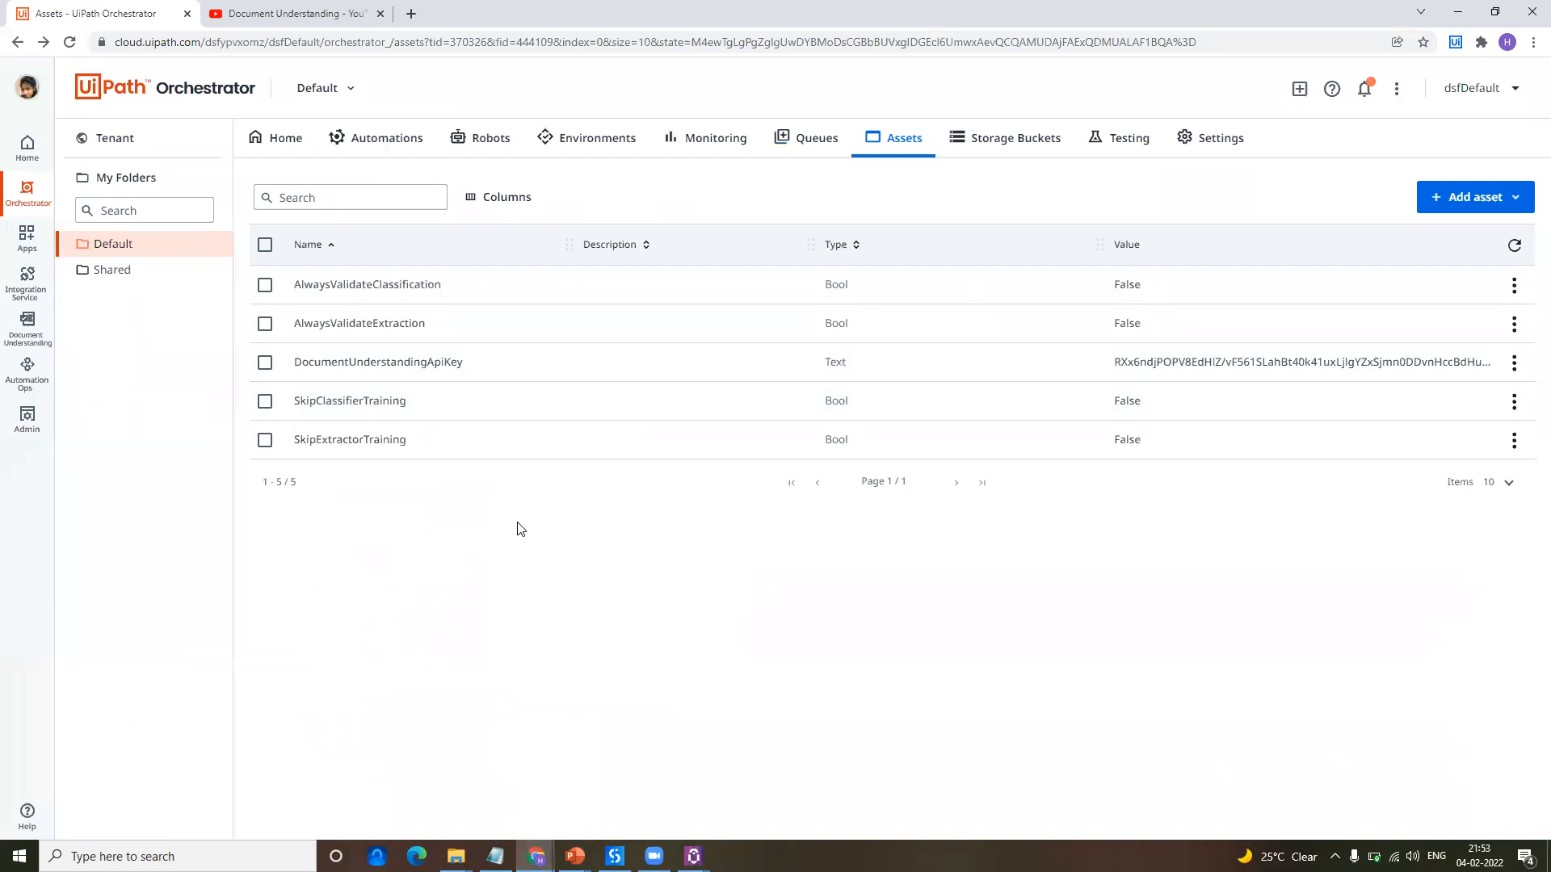
{"action": "mouse_move", "coordinate": [536, 854]}
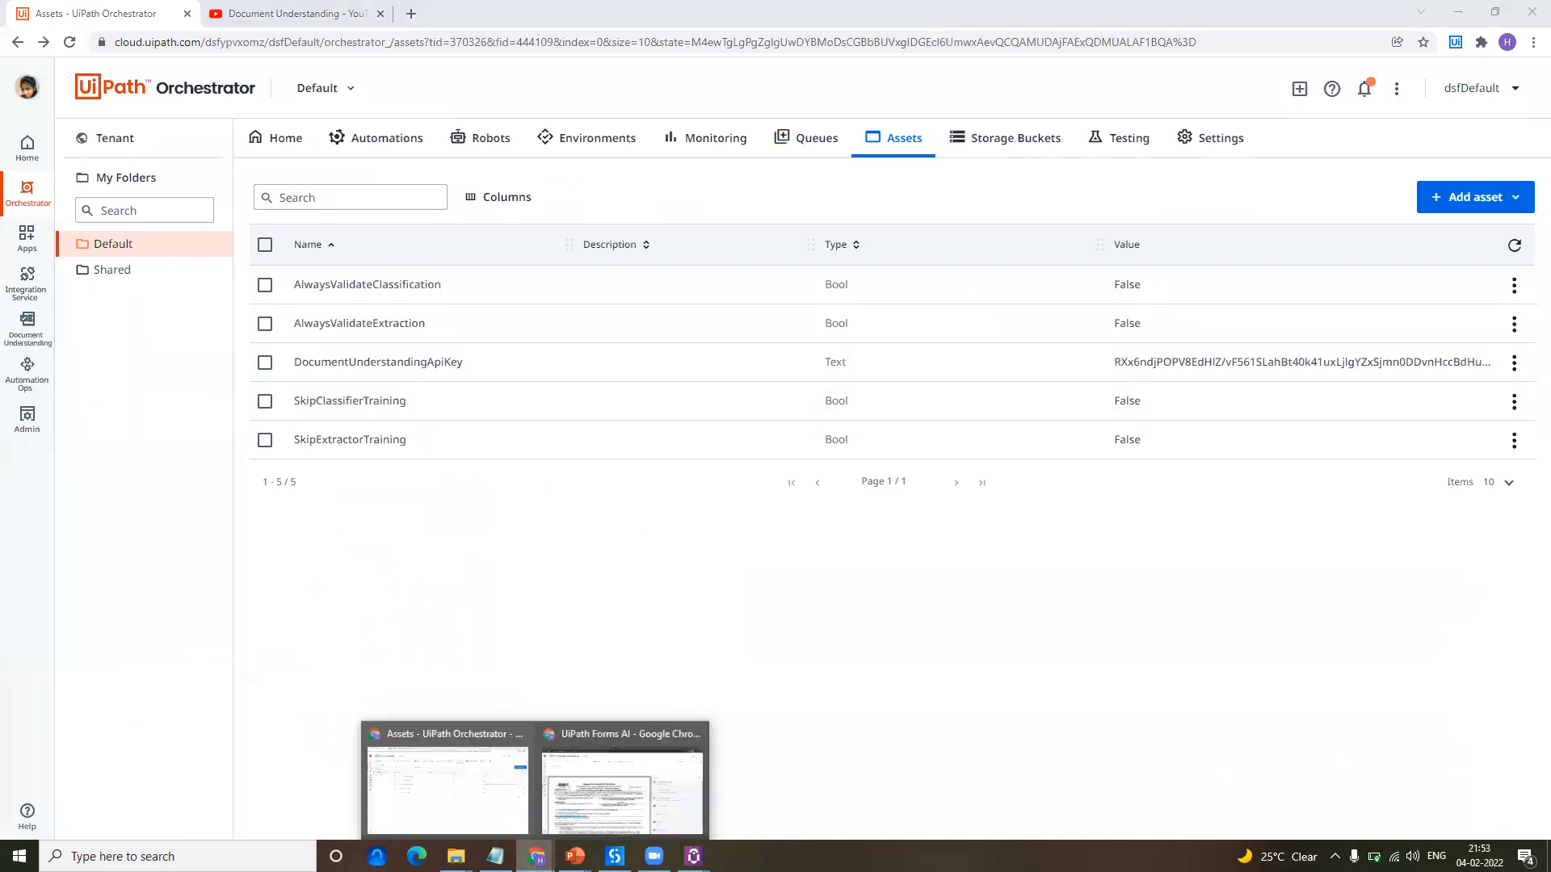
{"action": "left_click", "coordinate": [631, 780]}
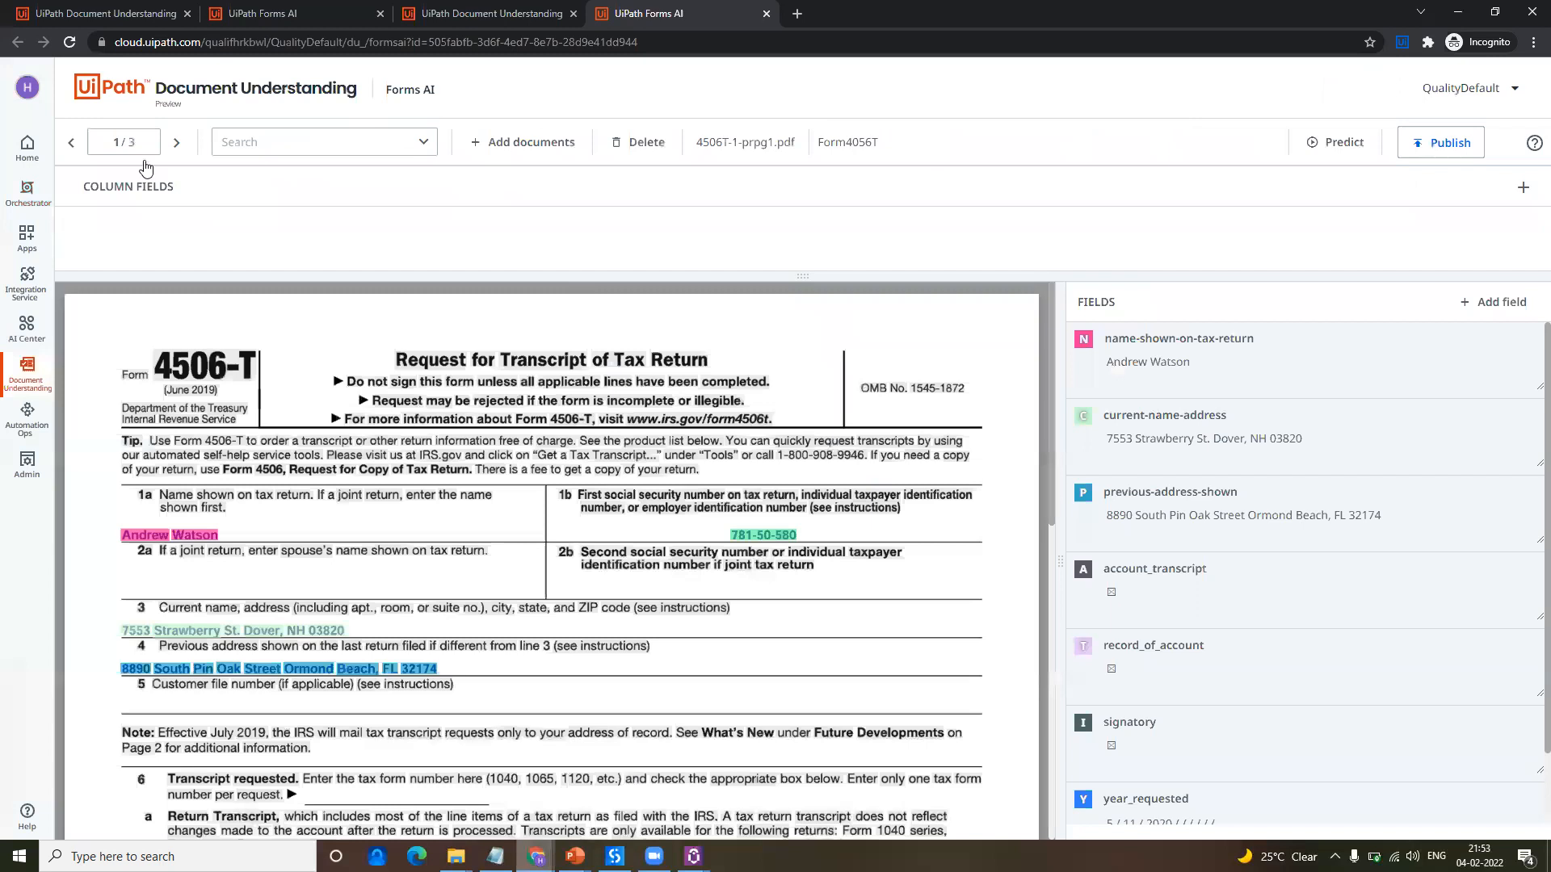
{"action": "left_click", "coordinate": [26, 386]}
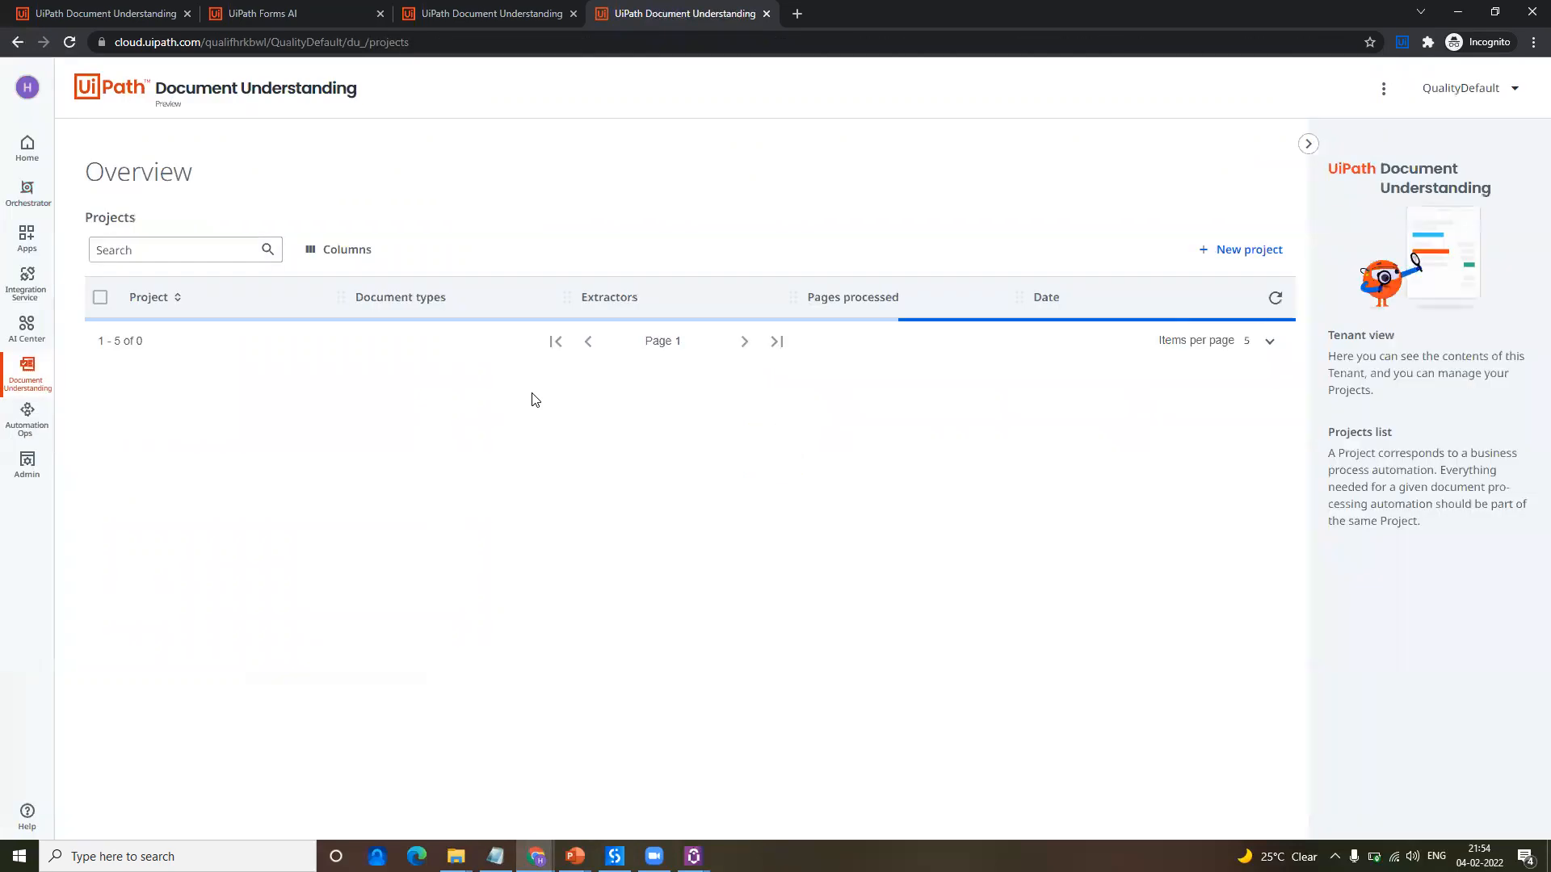
{"action": "left_click", "coordinate": [197, 386]}
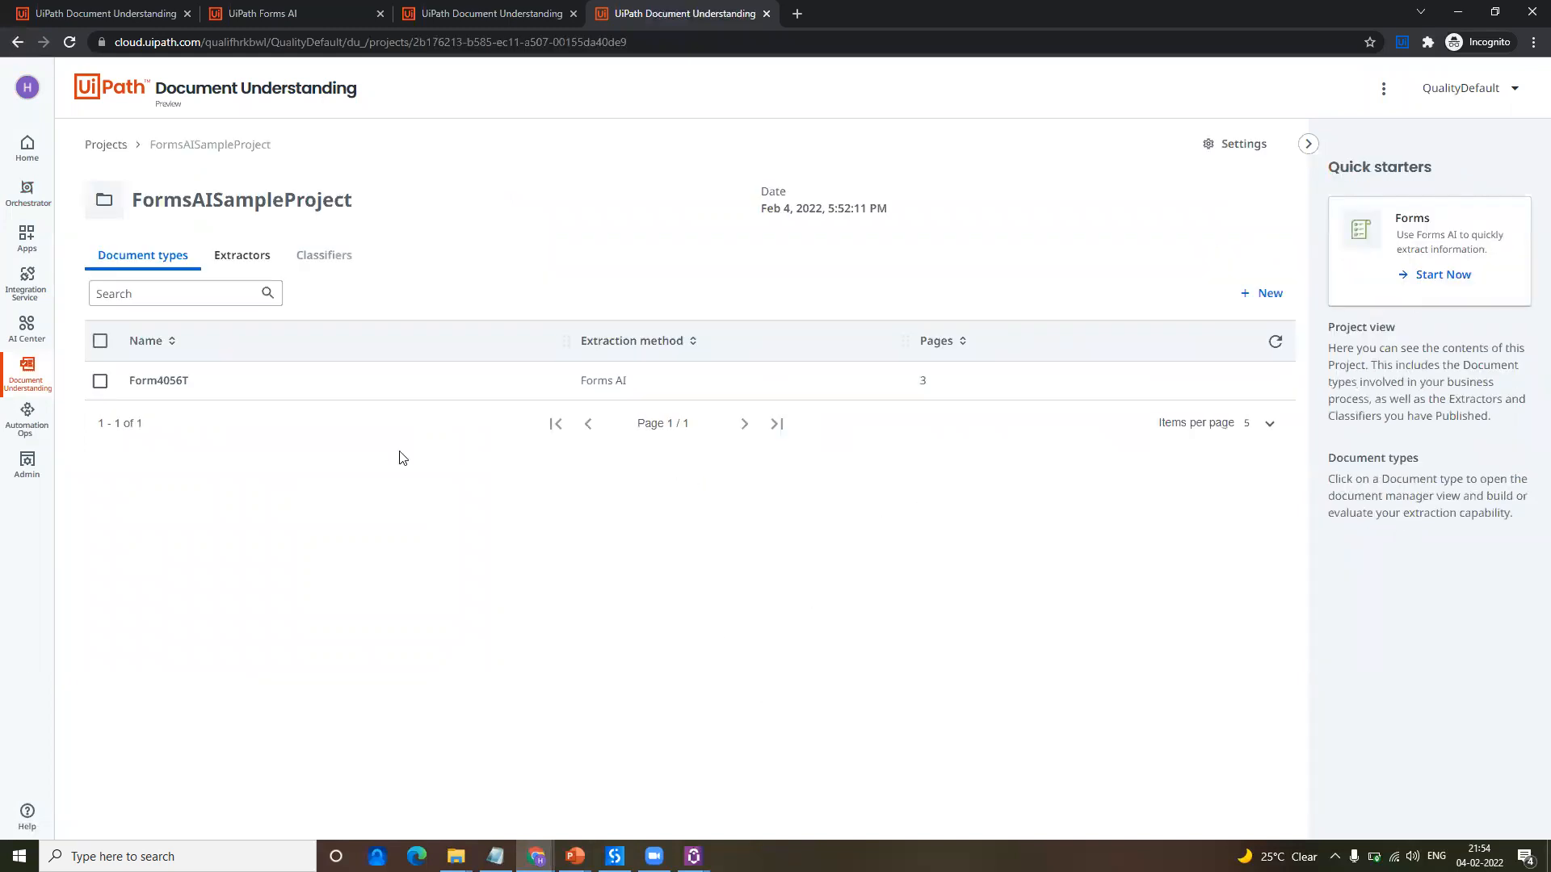
{"action": "left_click", "coordinate": [232, 251]}
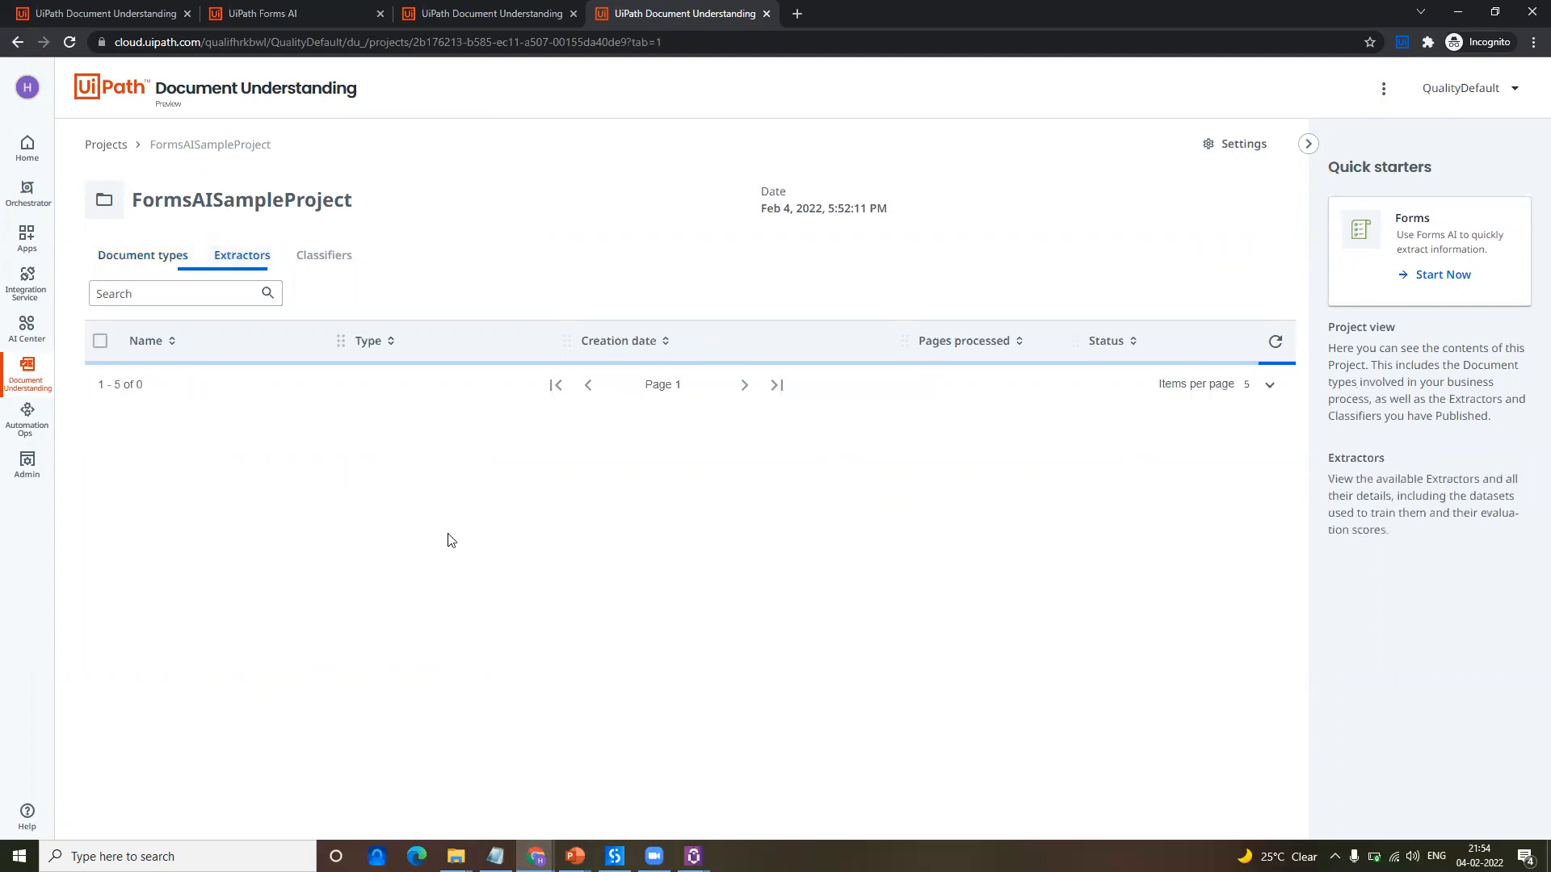